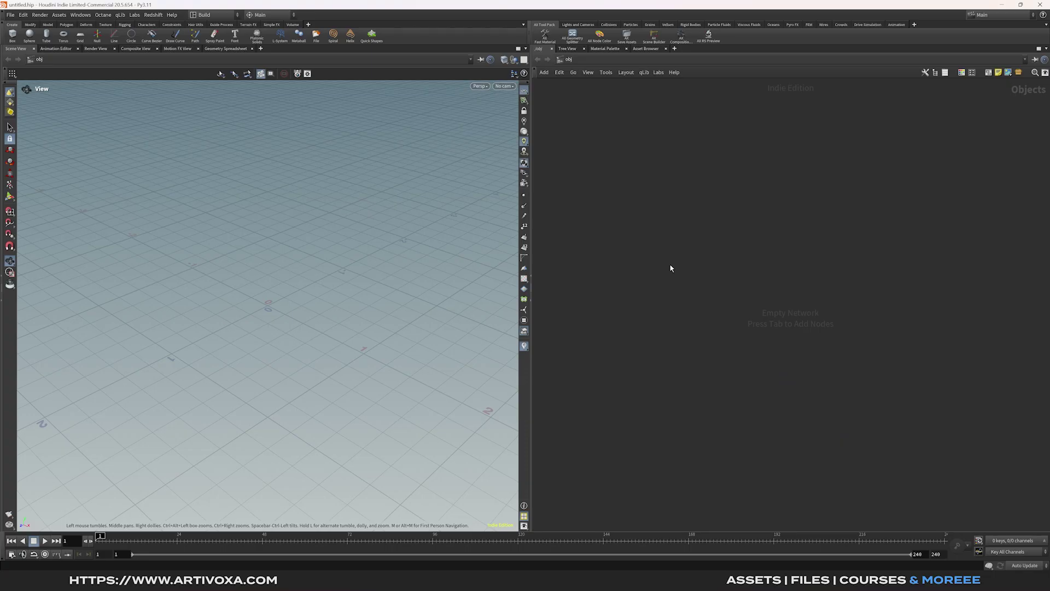
Step: Add a Geometry object to the object network and go inside it
key(Tab)
text(geo)
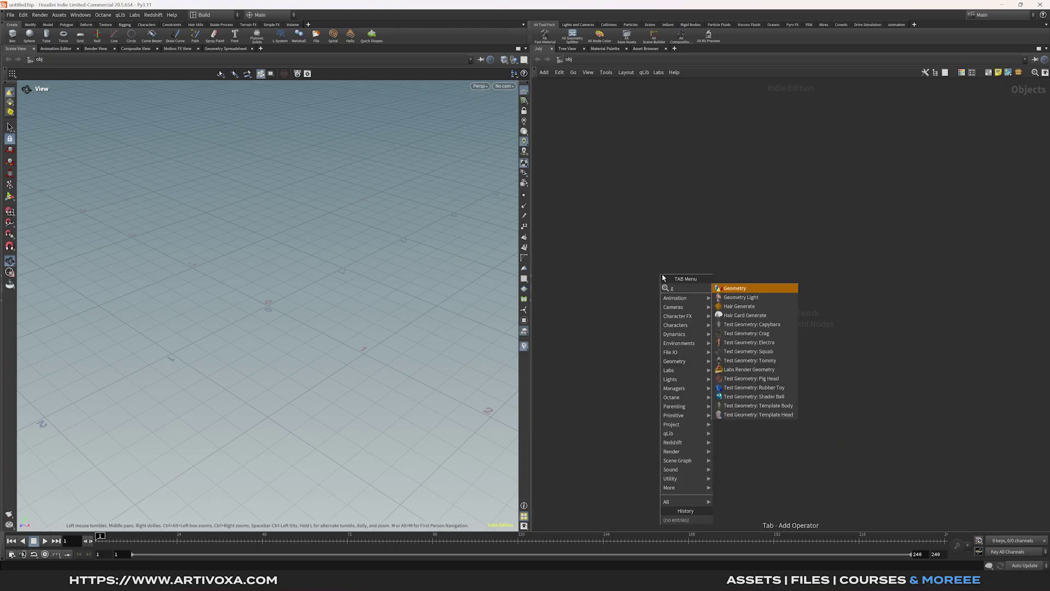
key(Return)
click(662, 273)
double_click(662, 274)
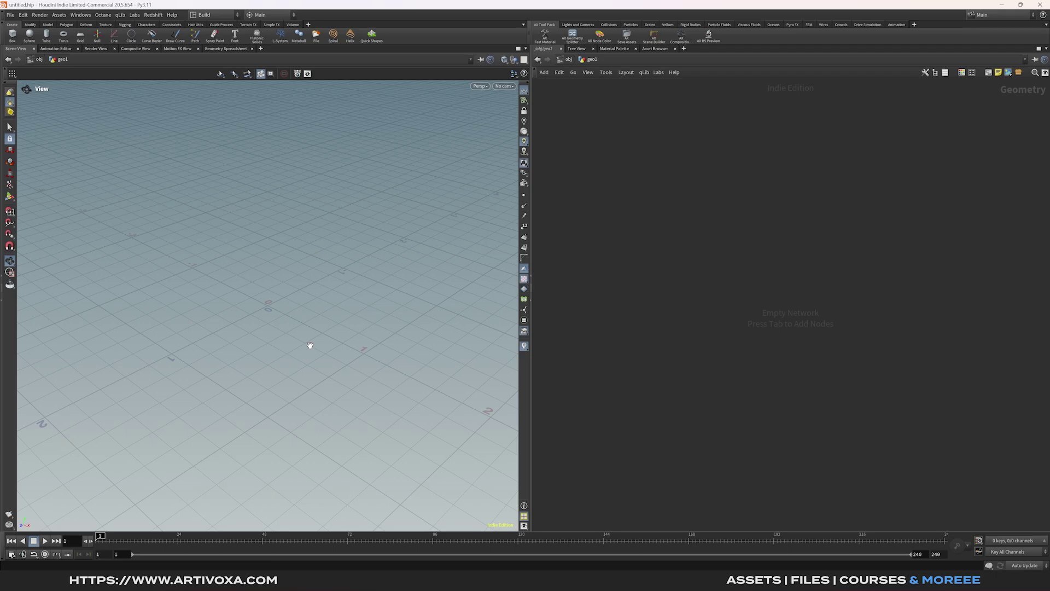
Step: Add a Circle node, display it, and set both of its radius values to 2
key(Tab)
click(672, 255)
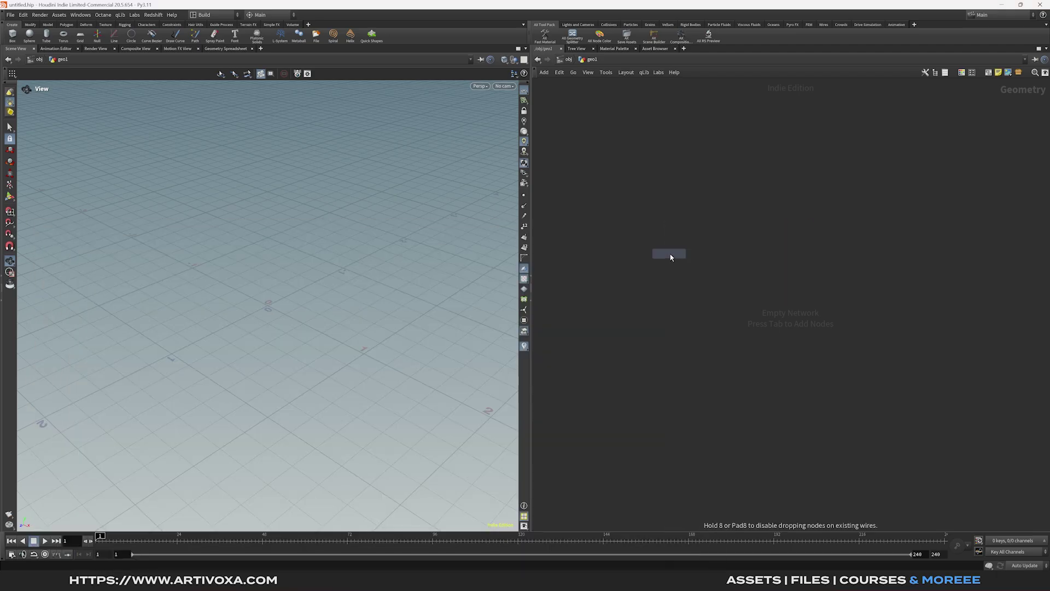
click(670, 254)
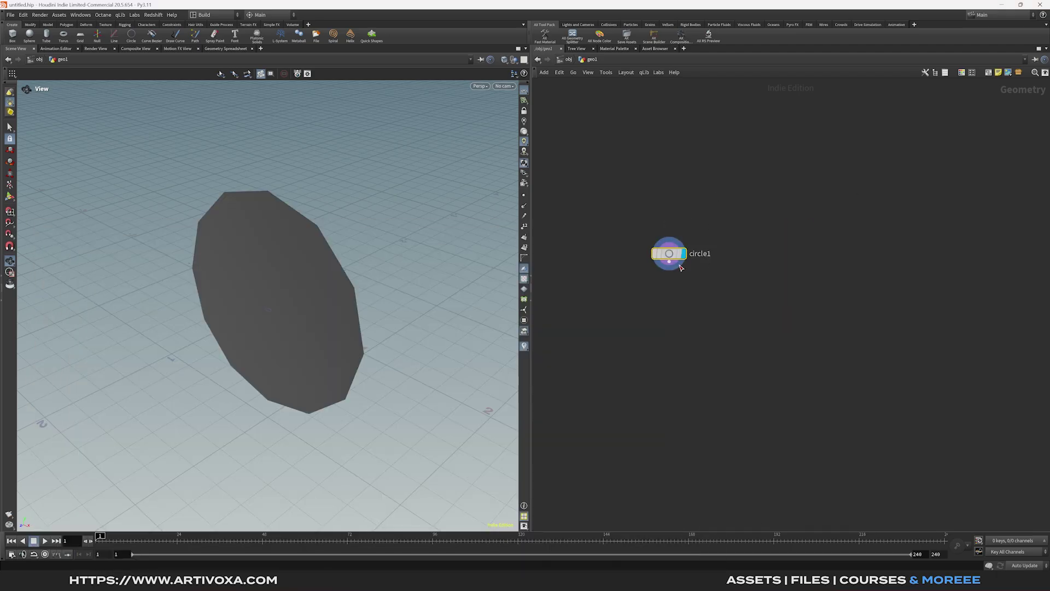
key(p)
double_click(880, 115)
text(2)
key(Return)
key(space+h)
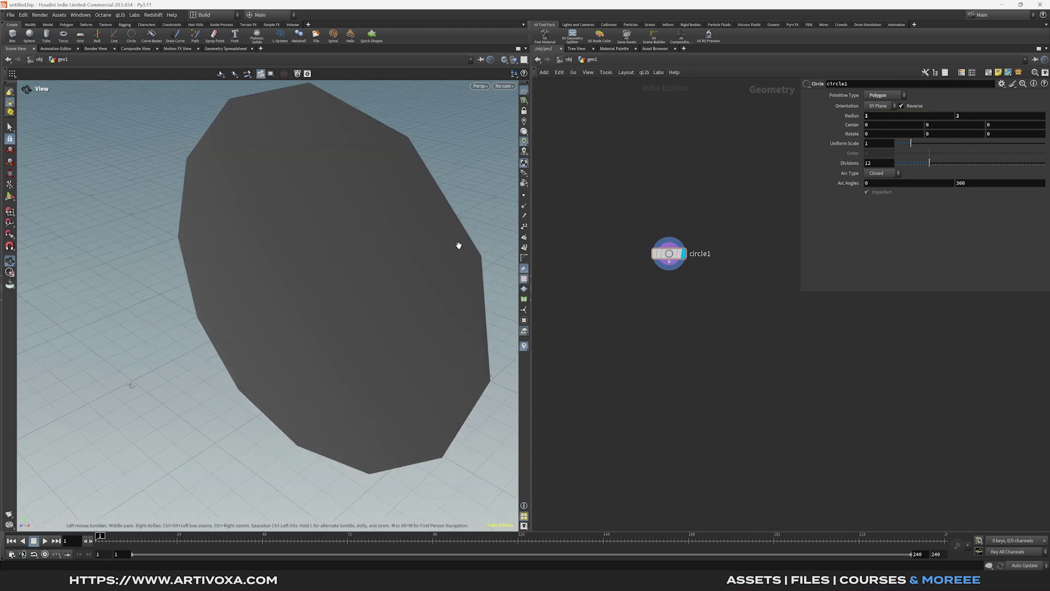
Step: Set the circle's divisions to 256 and its arc type to Open Arc
double_click(879, 163)
text(256)
key(Return)
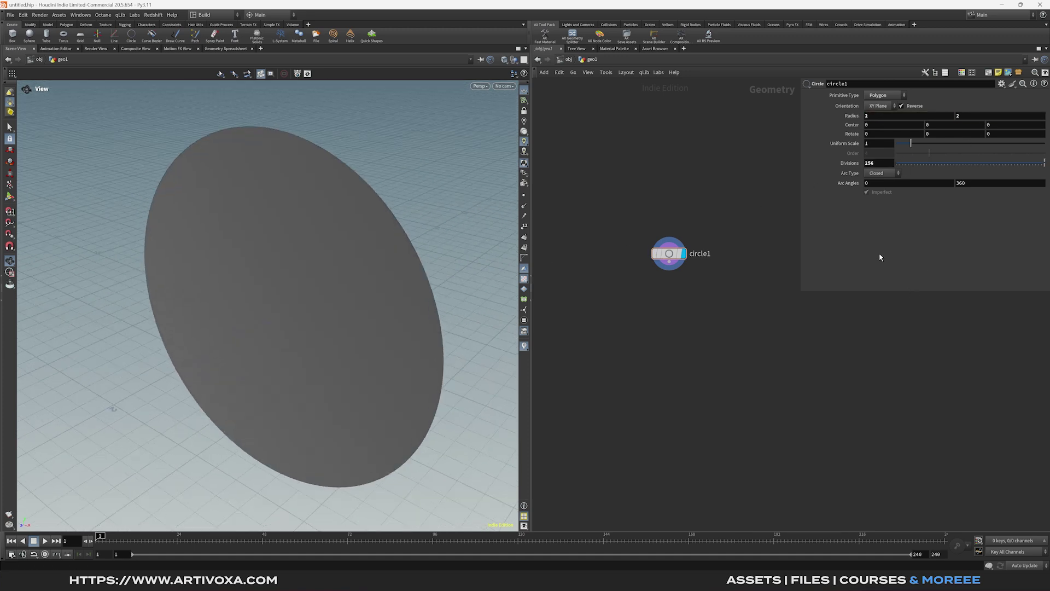
click(878, 174)
click(878, 185)
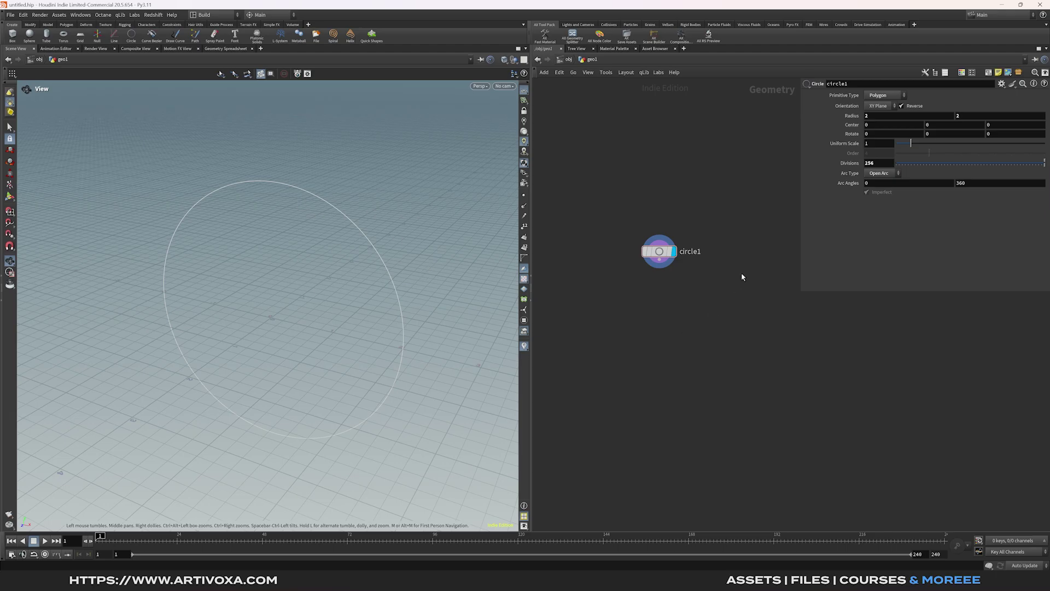
key(Tab)
text(bezi)
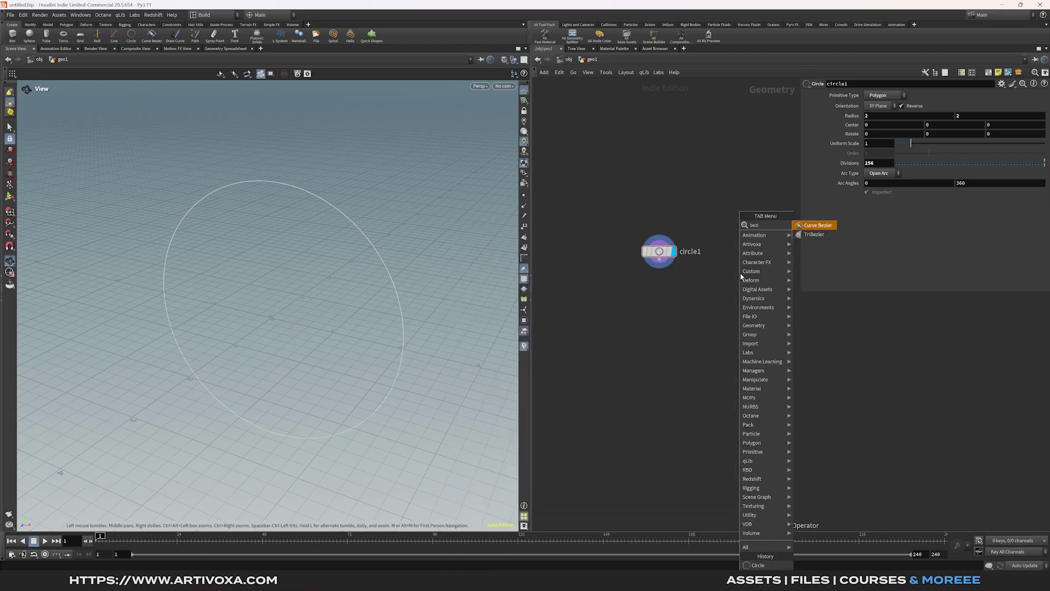
key(Return)
click(744, 253)
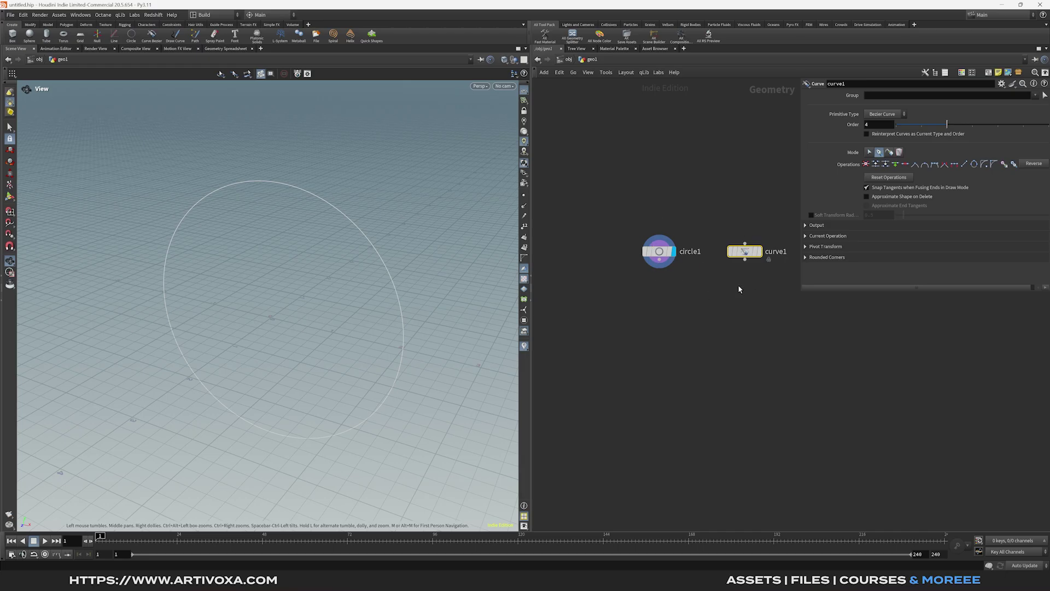
key(Delete)
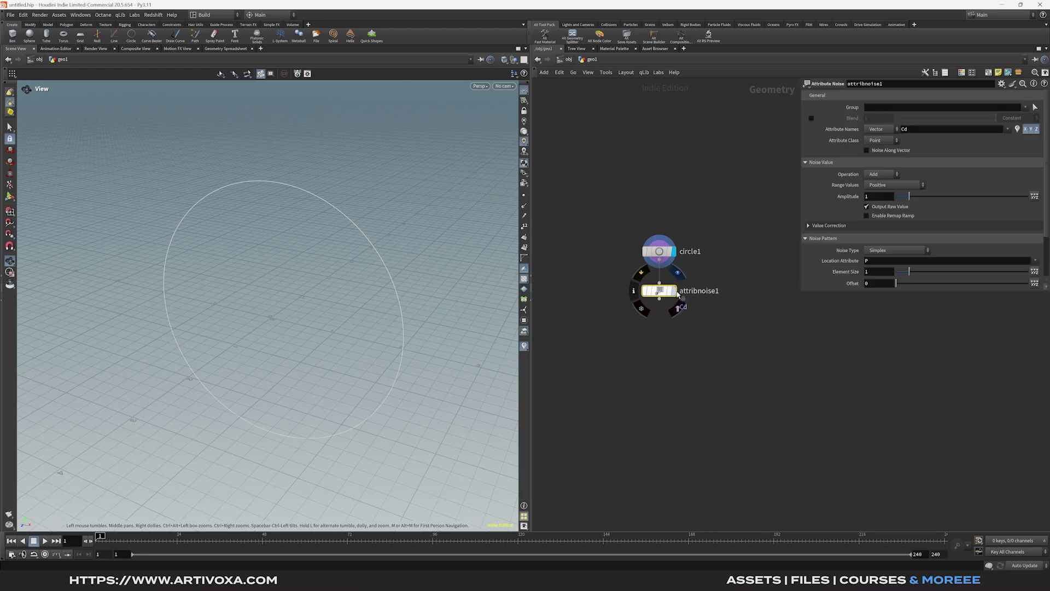
Step: Display the Attribute Noise node under the circle and set its attribute name to P
click(659, 291)
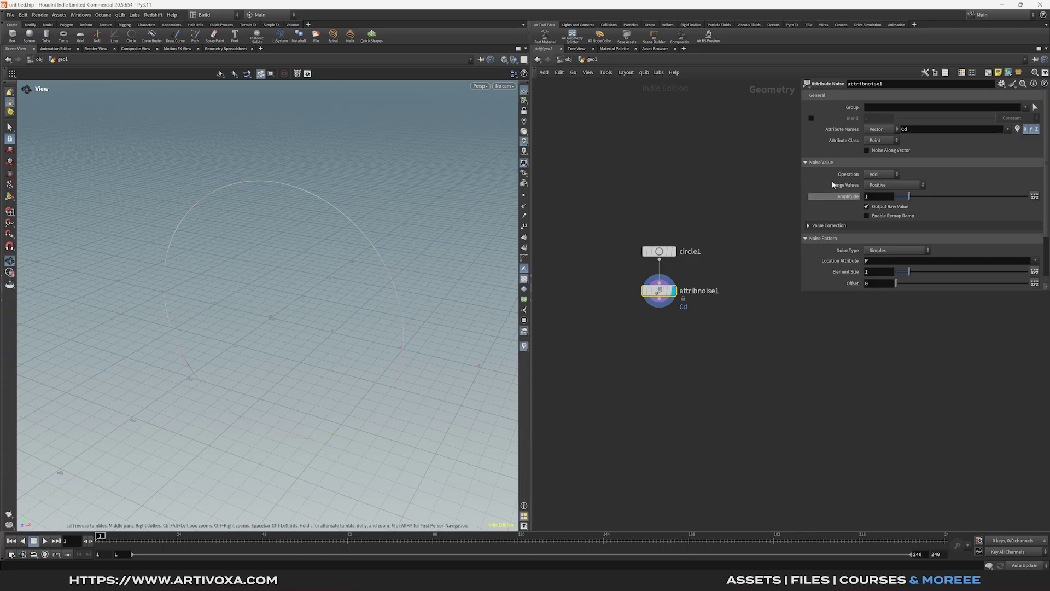
click(922, 130)
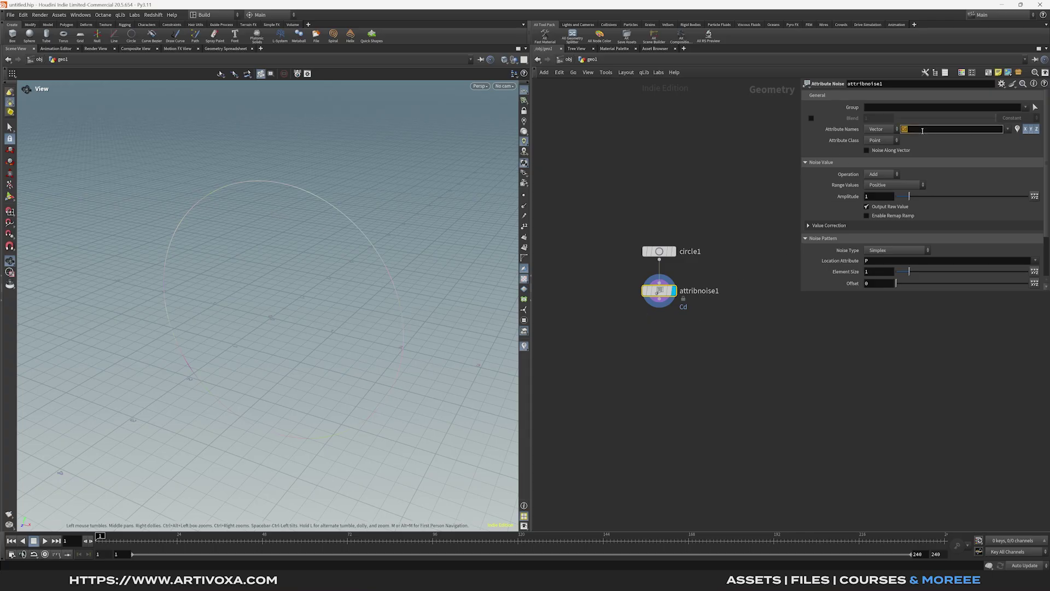
text(P)
key(Return)
scroll(362, 244, up, 3)
drag(351, 244, 363, 245)
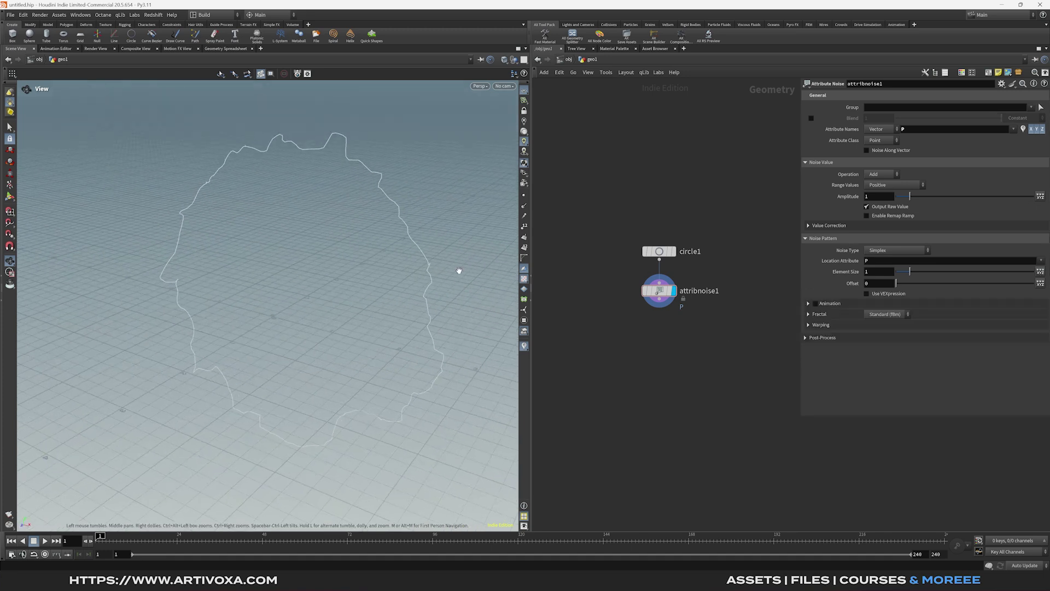
drag(267, 246, 336, 302)
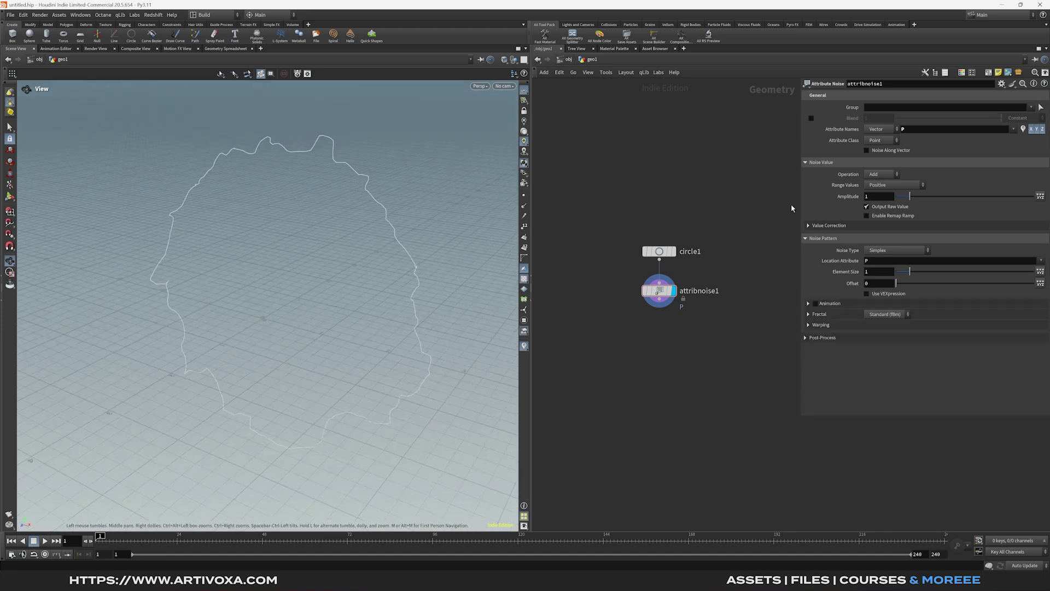
Step: Set the noise's range values to Zero Centered and its amplitude to 15
click(886, 189)
click(883, 200)
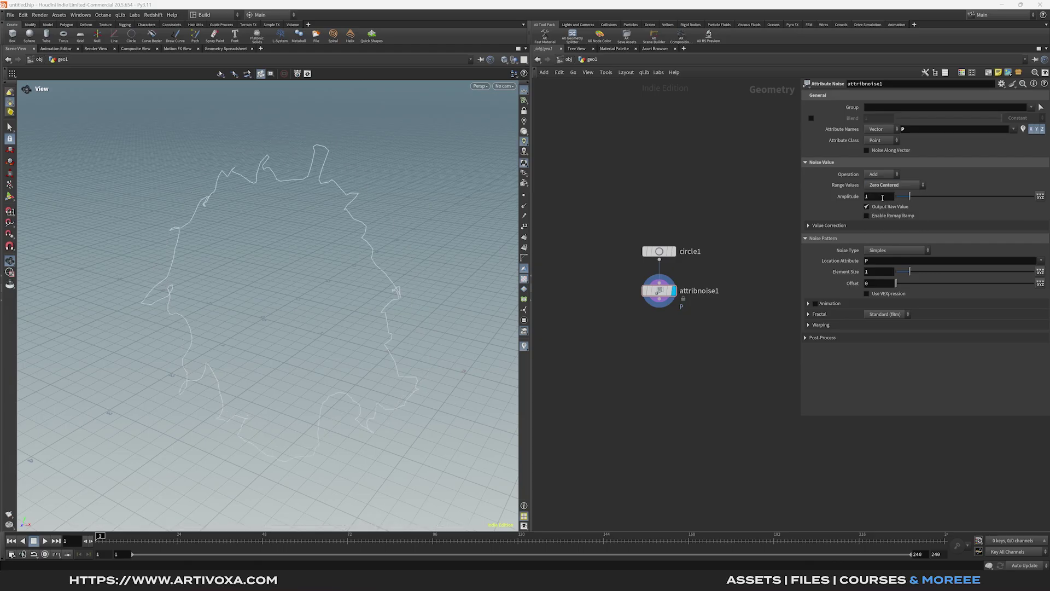
click(882, 197)
key(Return)
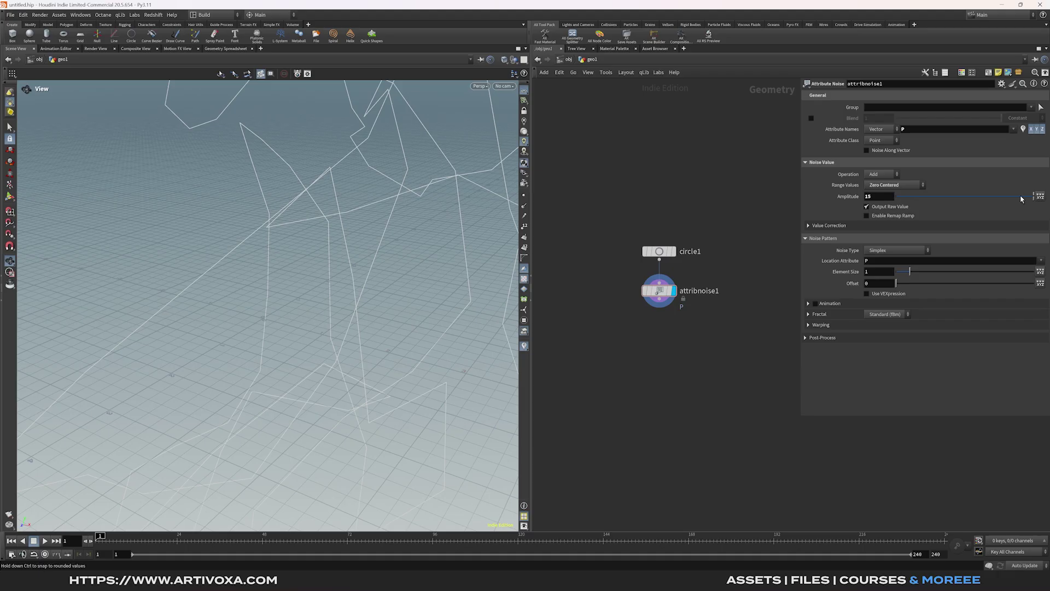
Step: Reveal the noise's per-axis amplitude scale and set the Y component to 0.5
click(1040, 197)
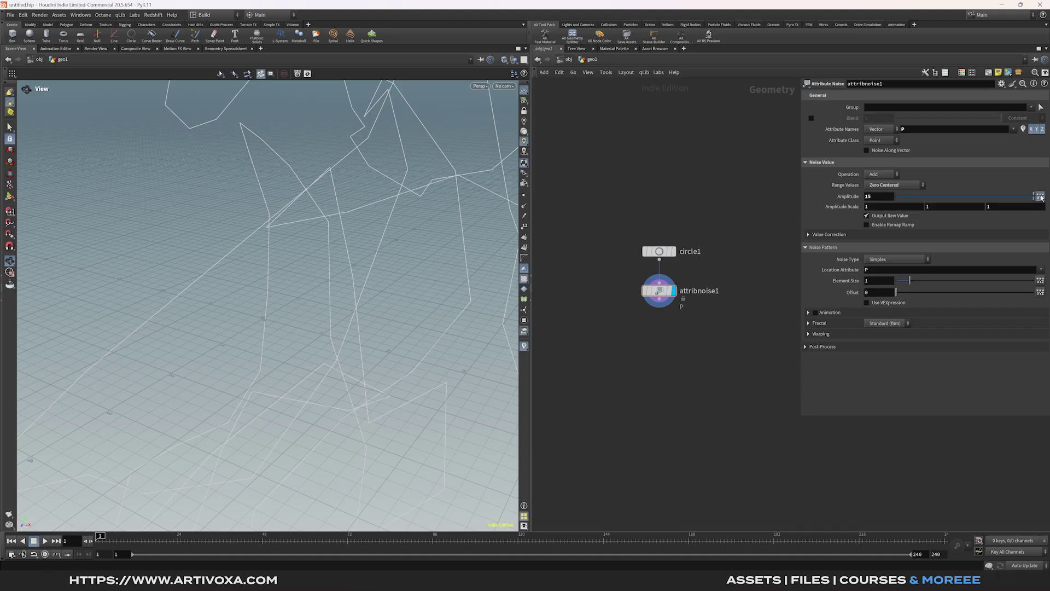
click(950, 208)
text(0.5)
key(Return)
scroll(370, 269, down, 5)
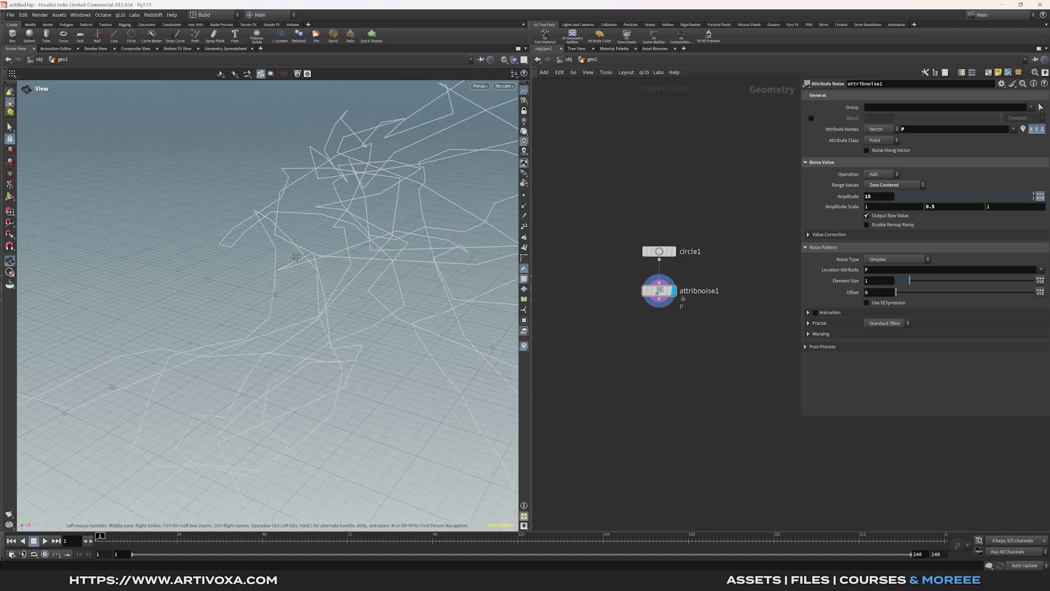
Step: Set the noise pattern's element size to 1.25 and its offset to 21.75
click(878, 283)
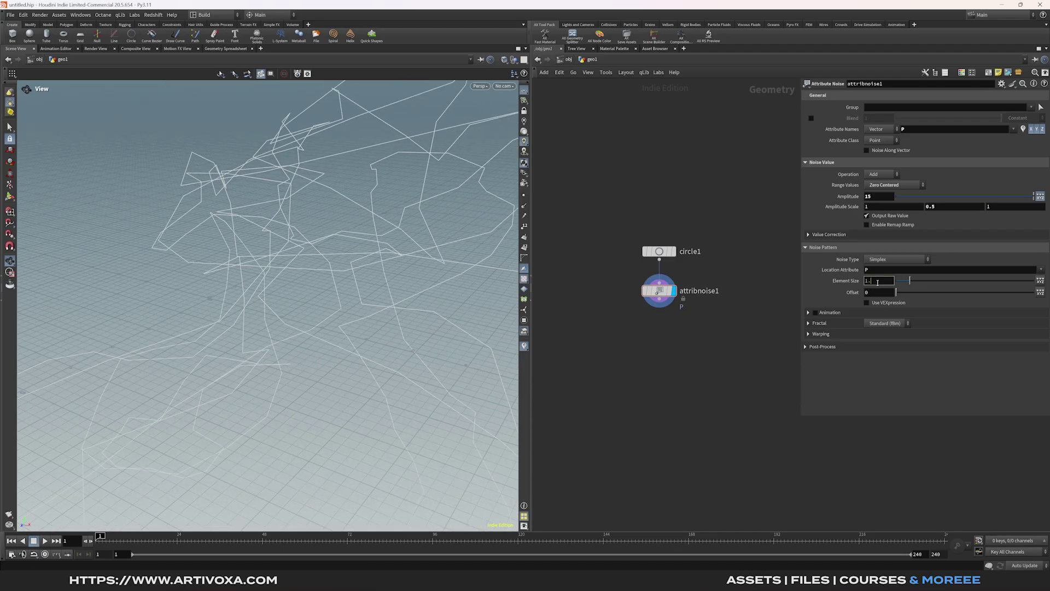
key(Return)
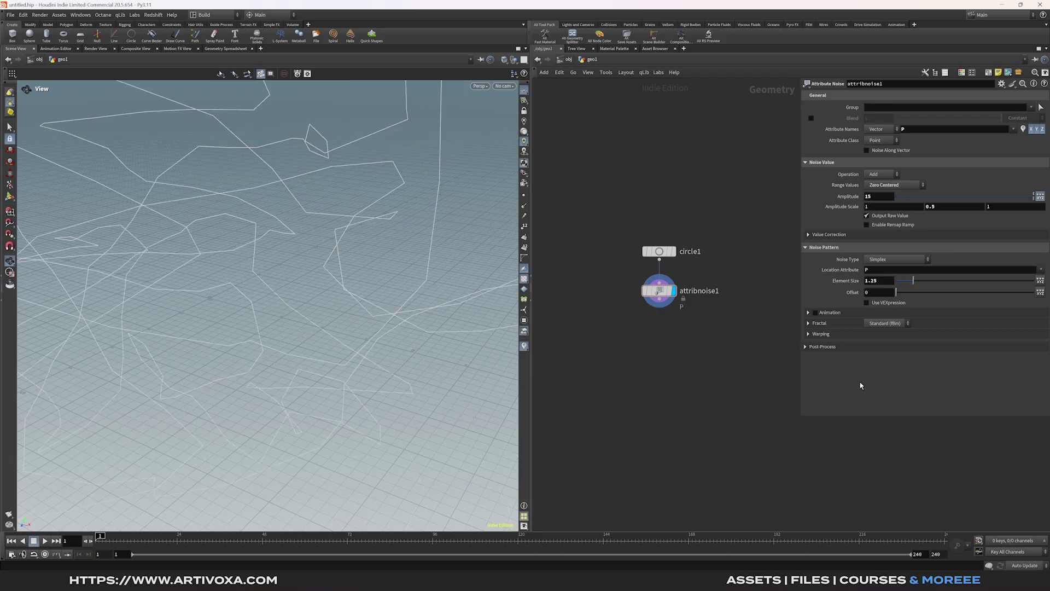
click(874, 294)
key(Return)
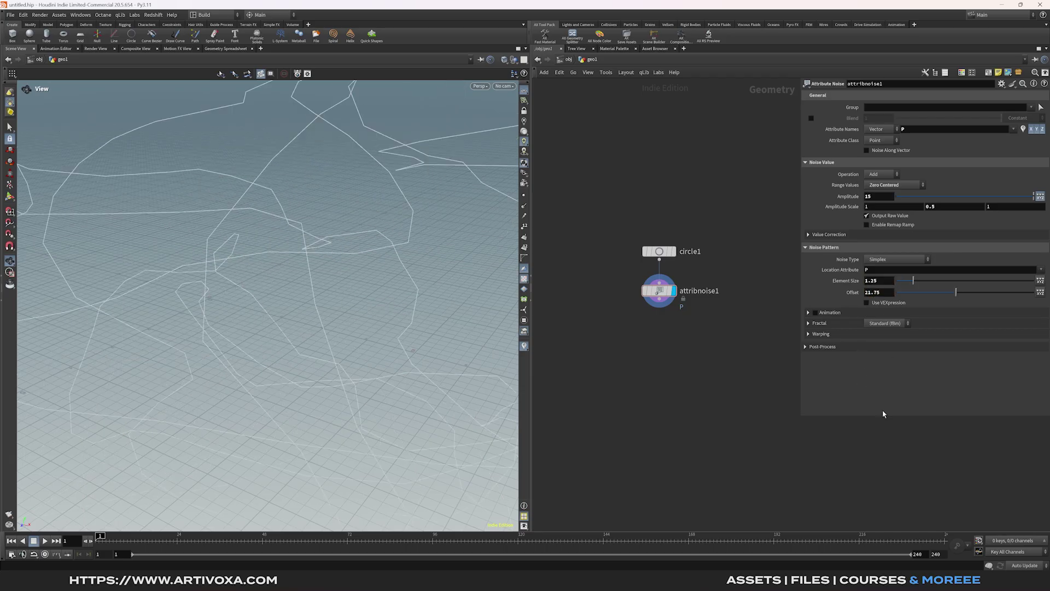
Step: Set the noise's fractal roughness to 0, and try an offset of 20.97 before undoing that offset change
click(809, 323)
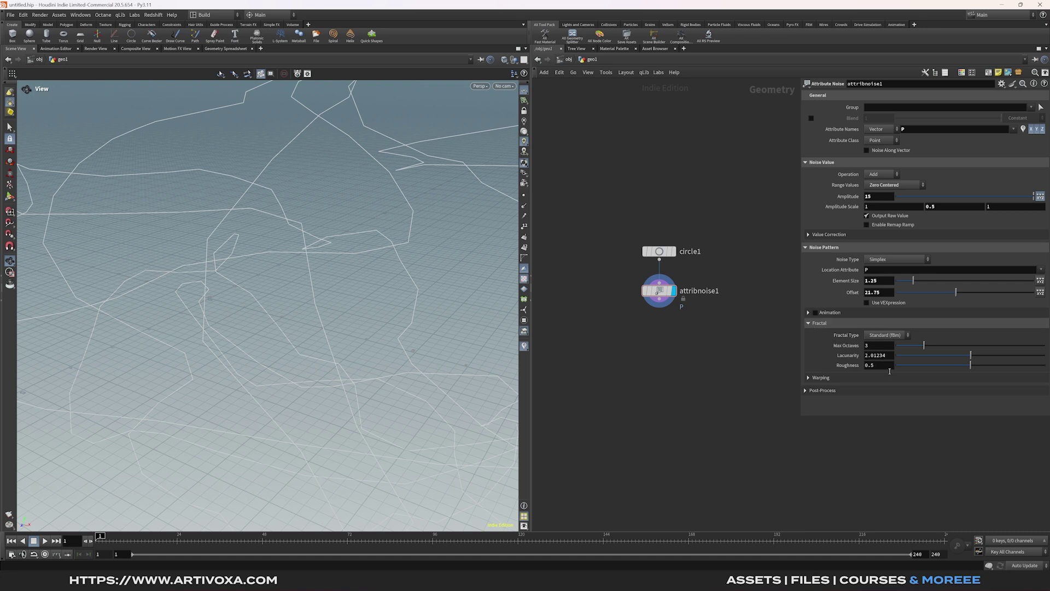
drag(908, 364, 896, 365)
drag(336, 313, 307, 291)
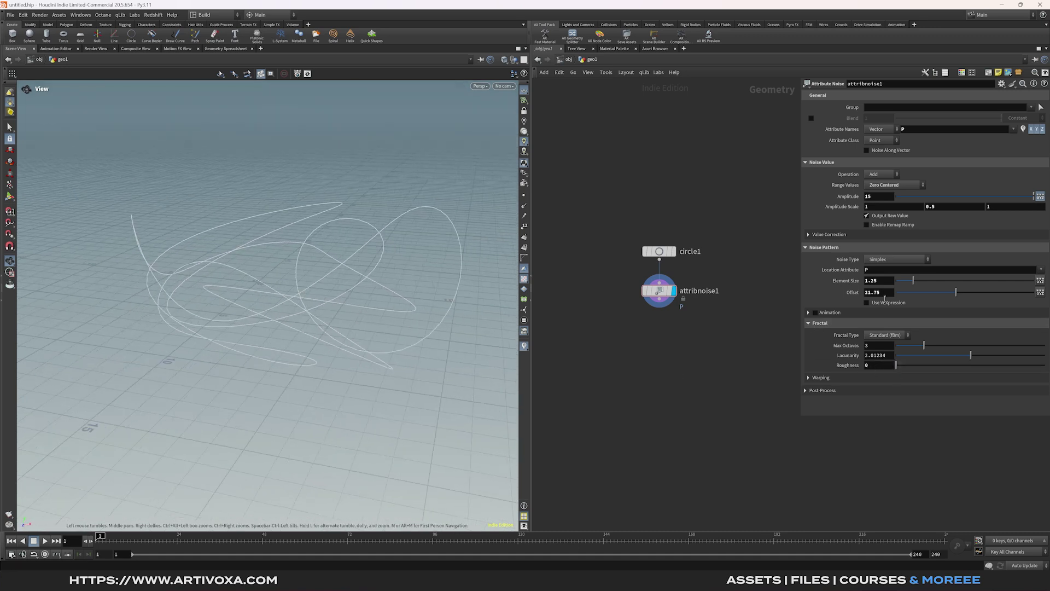
drag(957, 291, 954, 293)
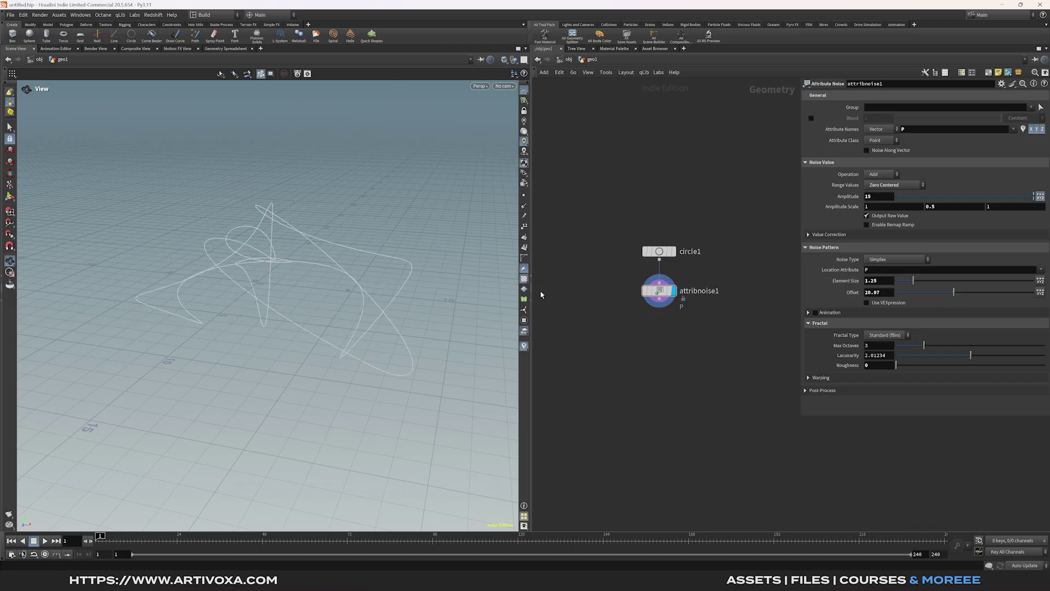
key(ctrl+z)
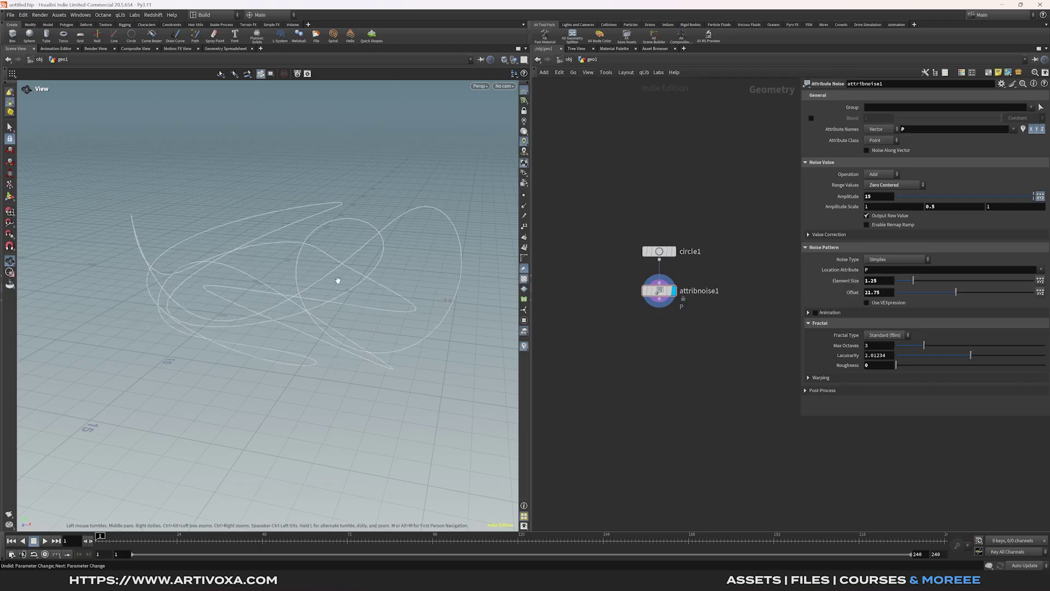
Step: Add a Resample node after the Attribute Noise node and display it
key(Tab)
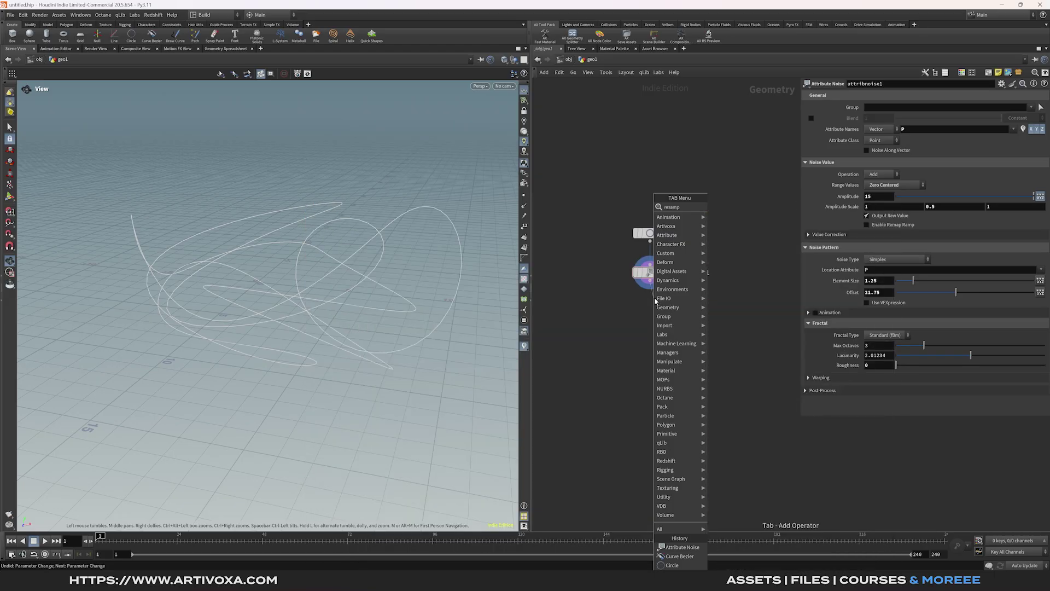
click(668, 313)
drag(709, 299, 575, 339)
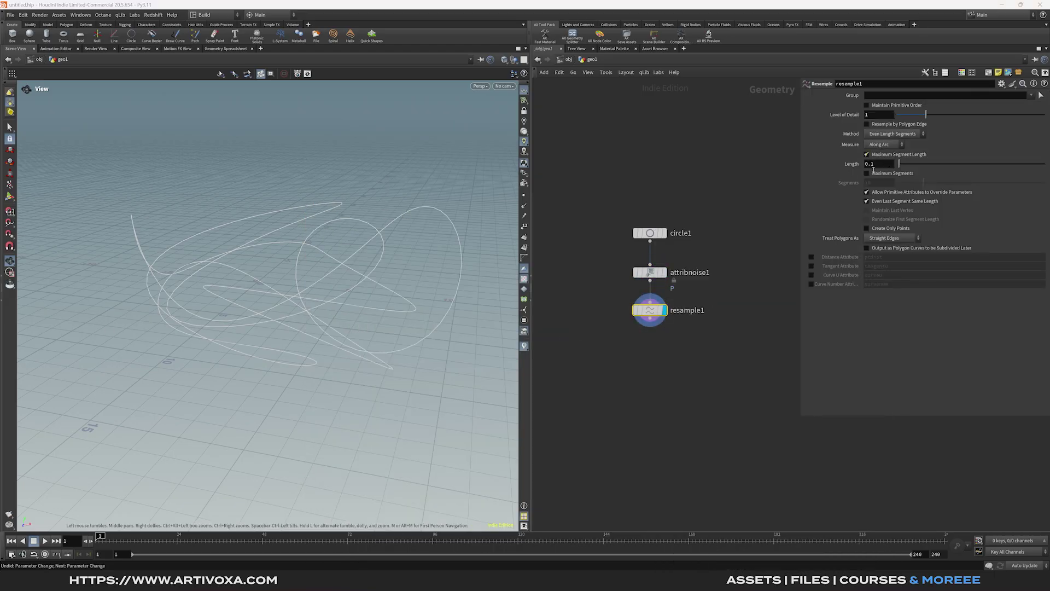
Step: Check the resampled curve's points in the viewport, enable the Curve U Attribute output curveu, and hide the points again
click(525, 197)
drag(436, 274, 386, 225)
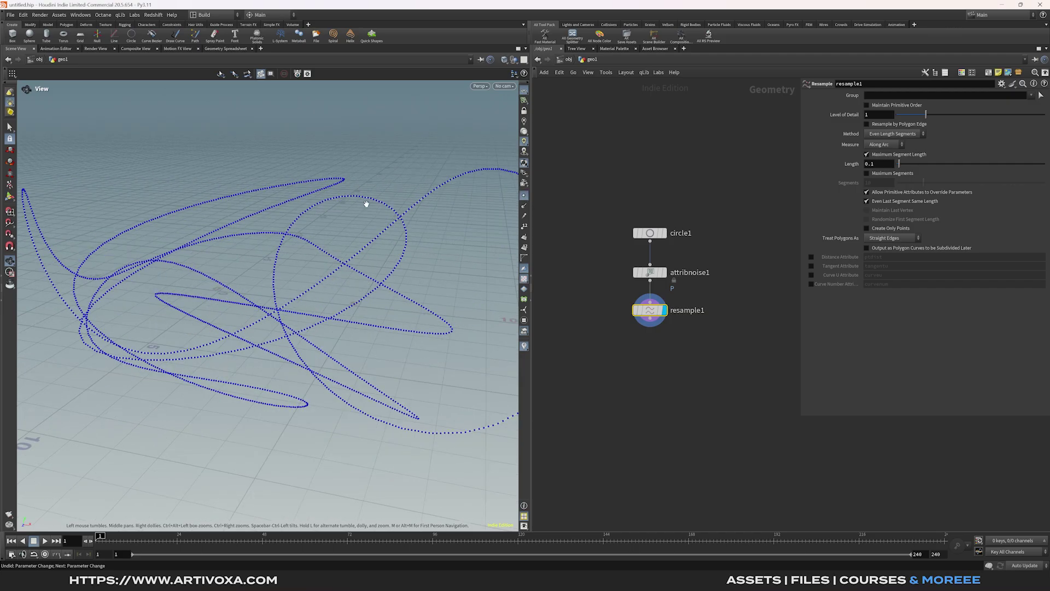
key(h)
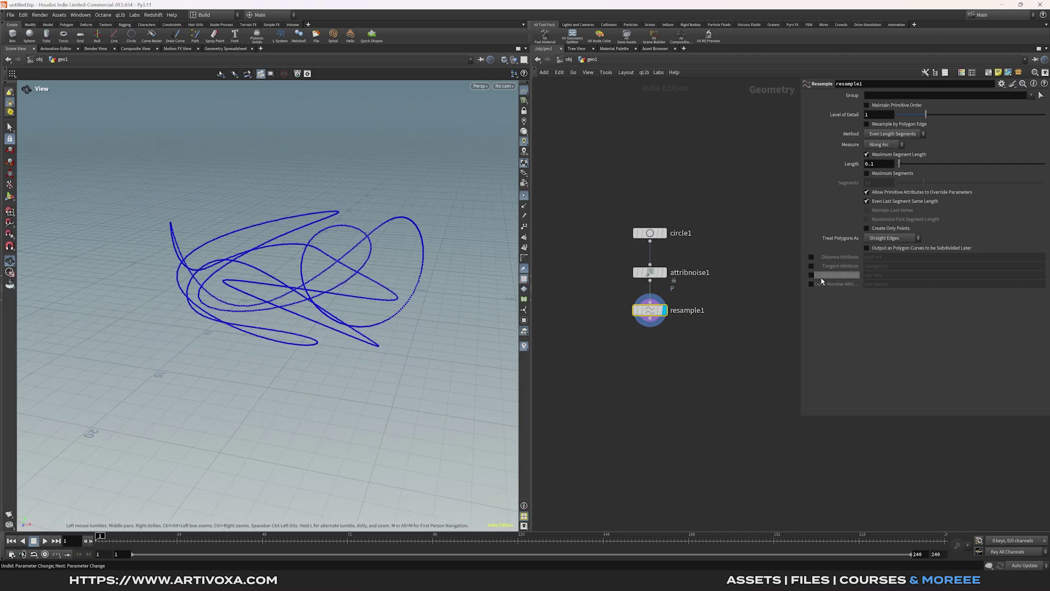
click(811, 274)
click(524, 196)
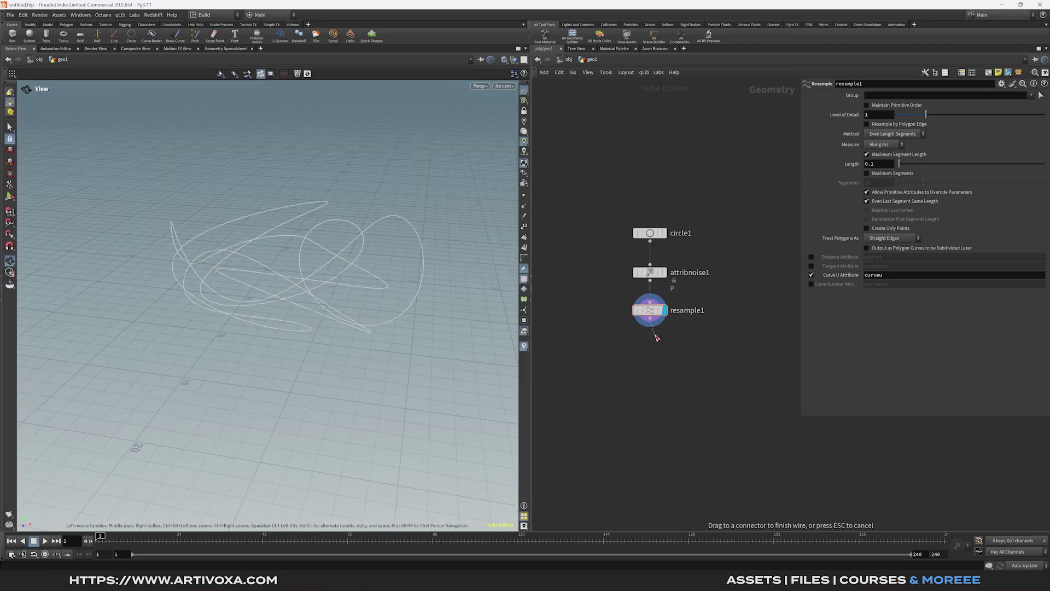
Step: Add a Smooth node after the Resample node
key(Tab)
text(smooth)
key(Return)
click(655, 341)
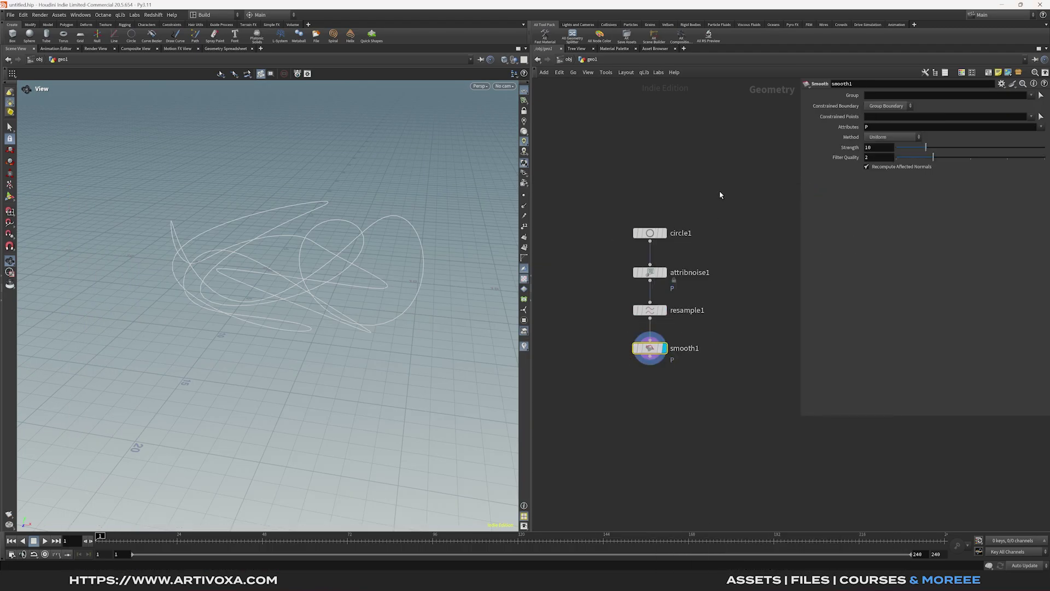
Step: Set the Smooth node's filter quality to 1 and briefly show the points to check the smoothed curve
drag(933, 157, 895, 157)
scroll(350, 278, up, 3)
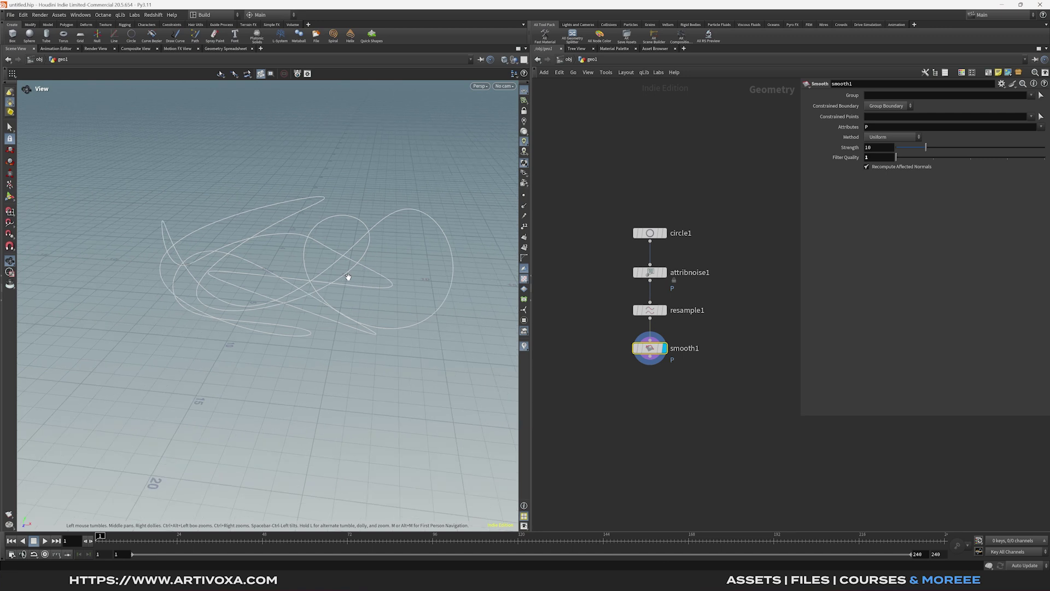
middle_drag(356, 279, 344, 298)
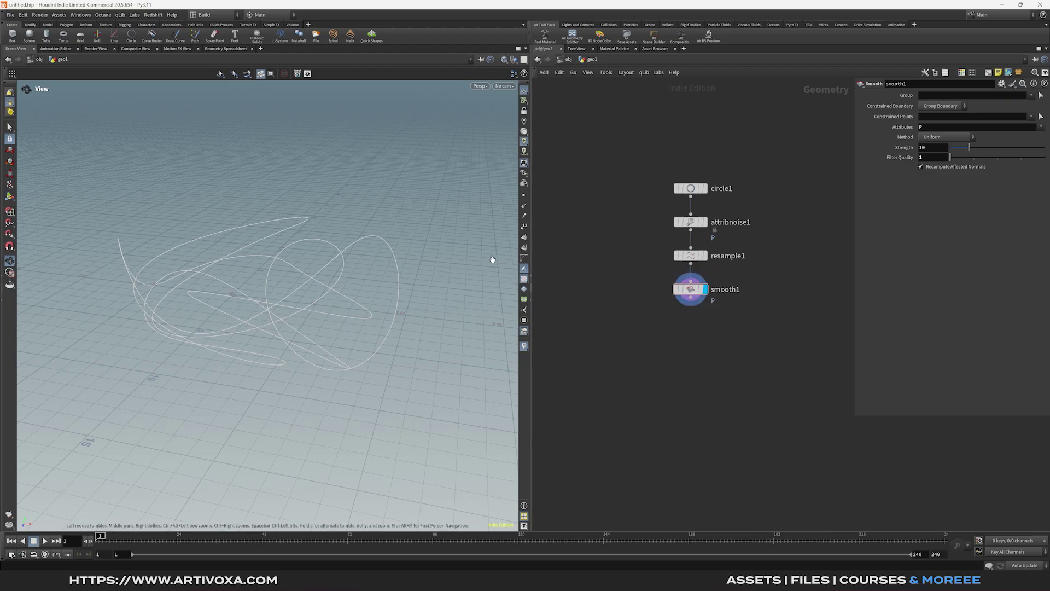
click(524, 196)
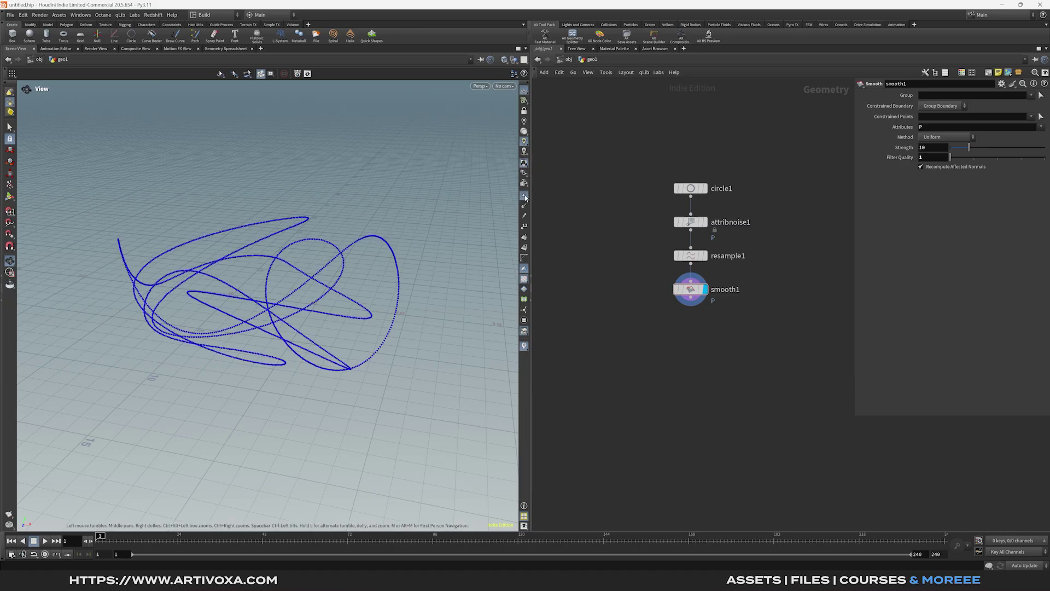
click(524, 198)
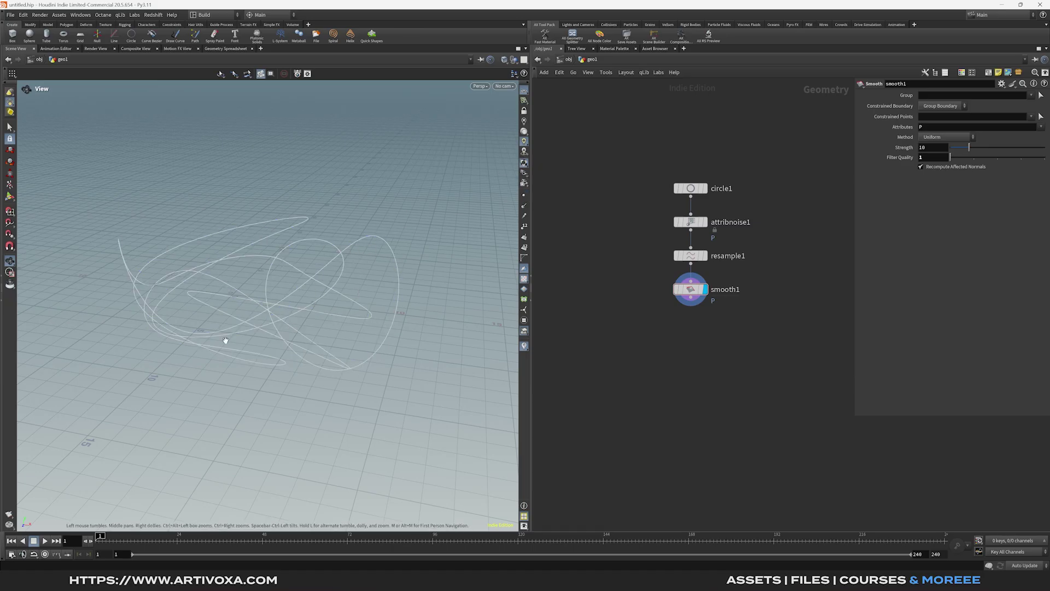
Step: Add an Attribute VOP node after the Smooth node and open its VOP network
middle_drag(659, 326, 673, 321)
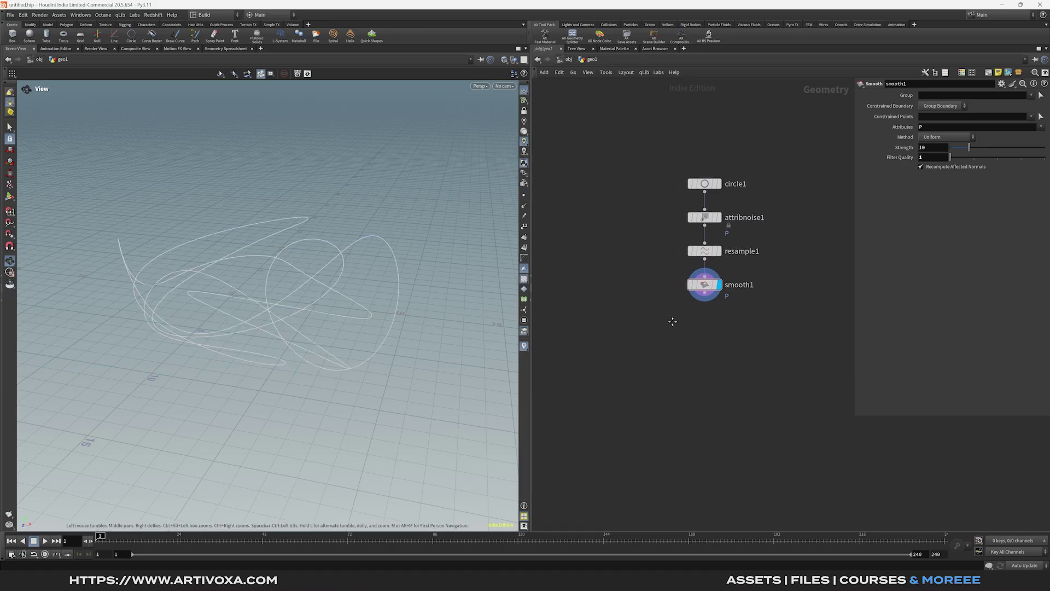
click(707, 304)
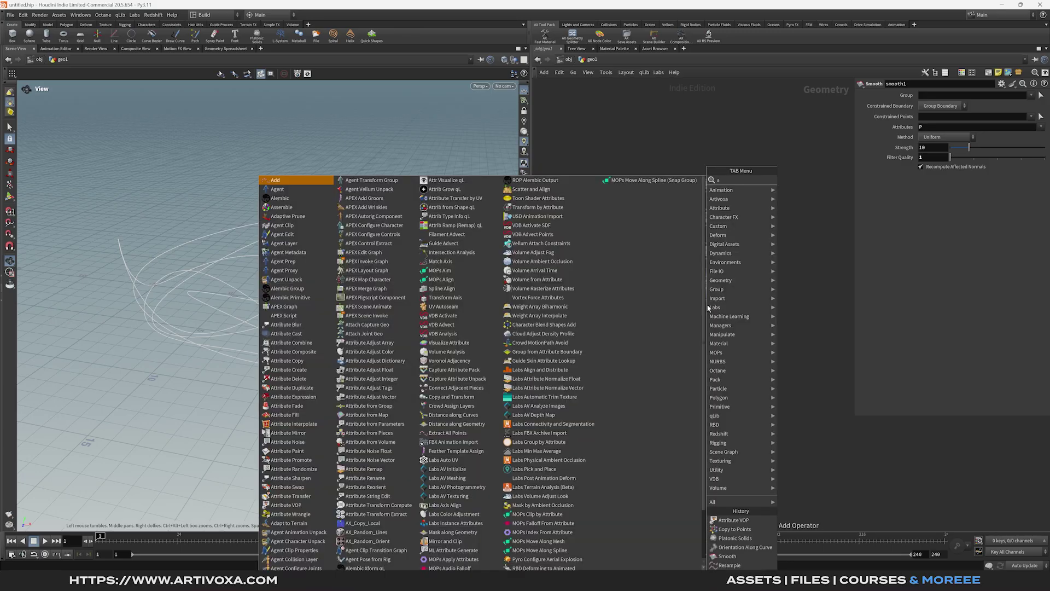
text(att vop)
key(Return)
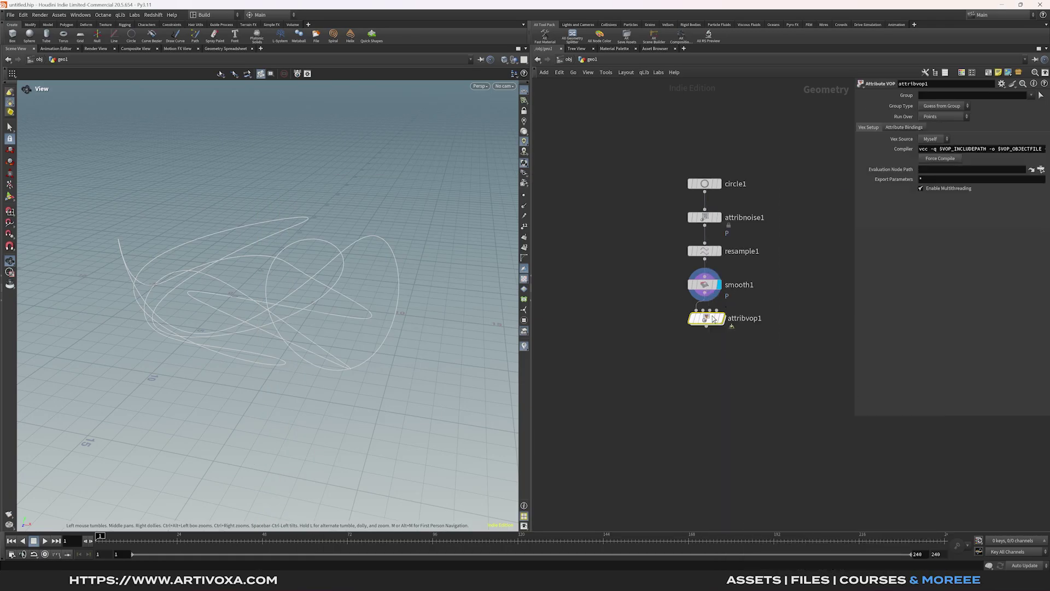
double_click(717, 324)
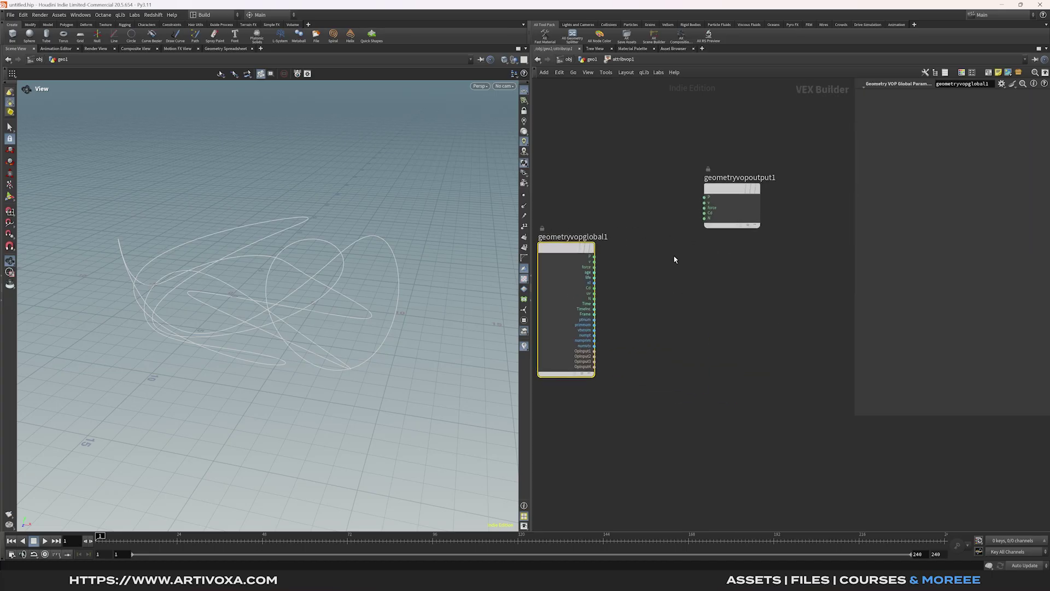
Step: Add an Anti-Aliased Noise node between the global and output nodes, wiring P into its position and its noise into Cd
drag(745, 216, 822, 260)
key(Tab)
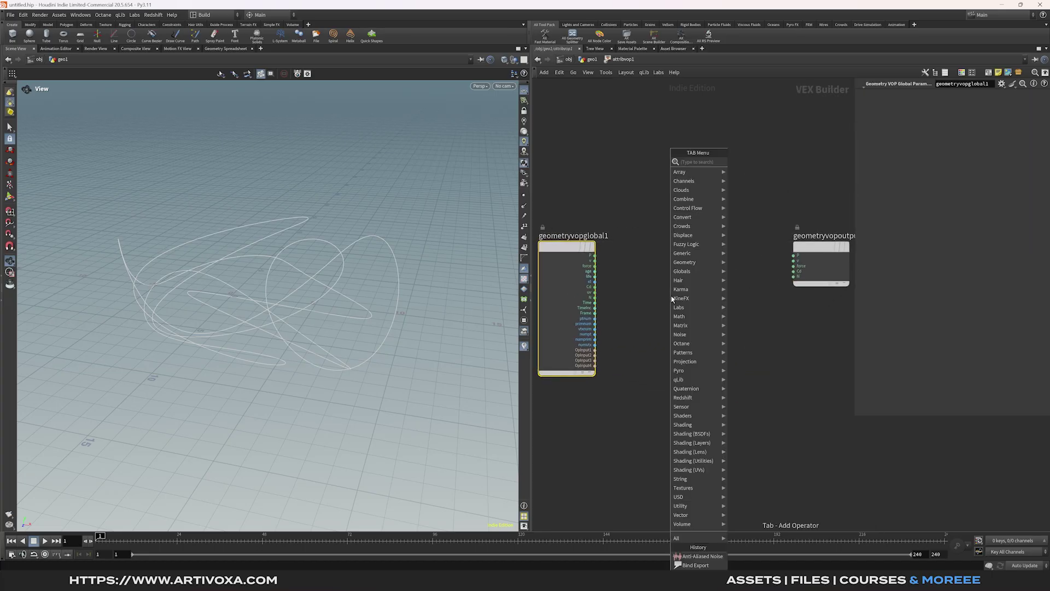
text(anti)
key(Return)
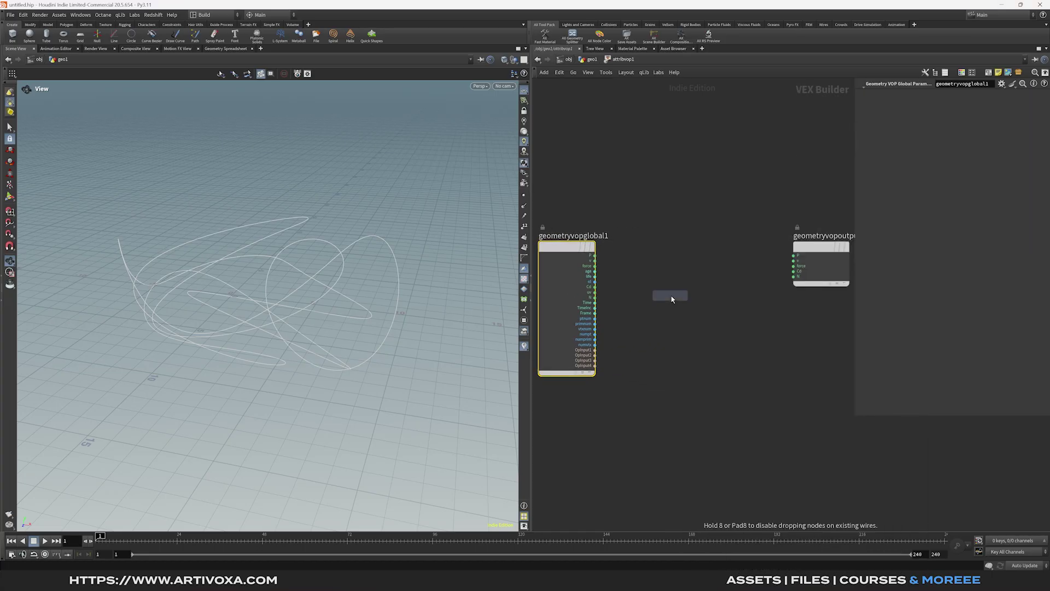
click(670, 306)
drag(594, 255, 687, 248)
click(711, 256)
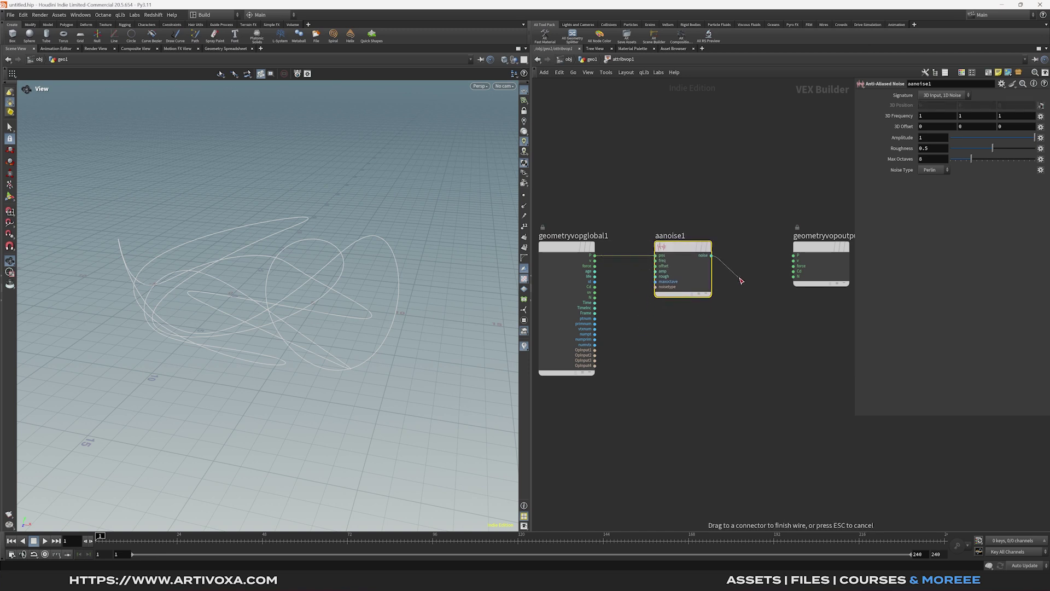
click(793, 271)
Step: Insert a Vector to Vector4 node before the noise, feeding it P and Time and wiring its result into the noise position
scroll(654, 294, down, 2)
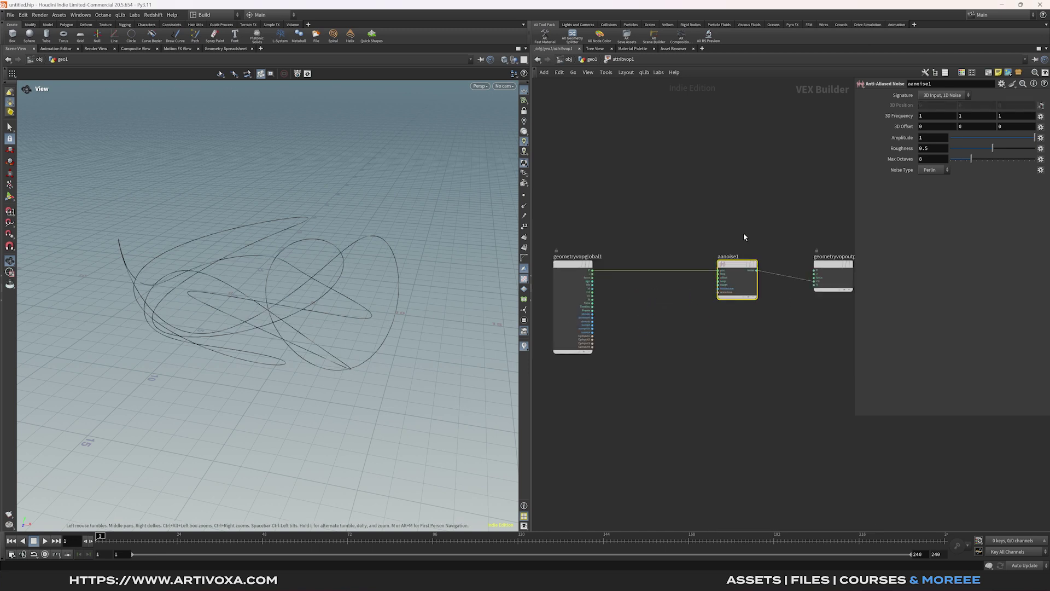
key(Tab)
key(Escape)
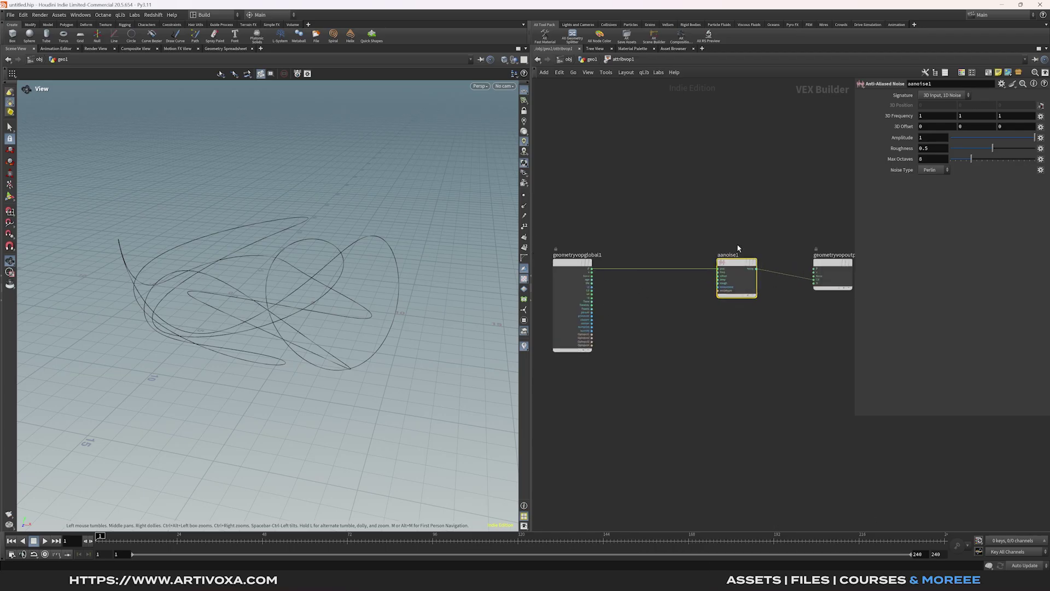
scroll(651, 298, up, 1)
key(Tab)
text(veco)
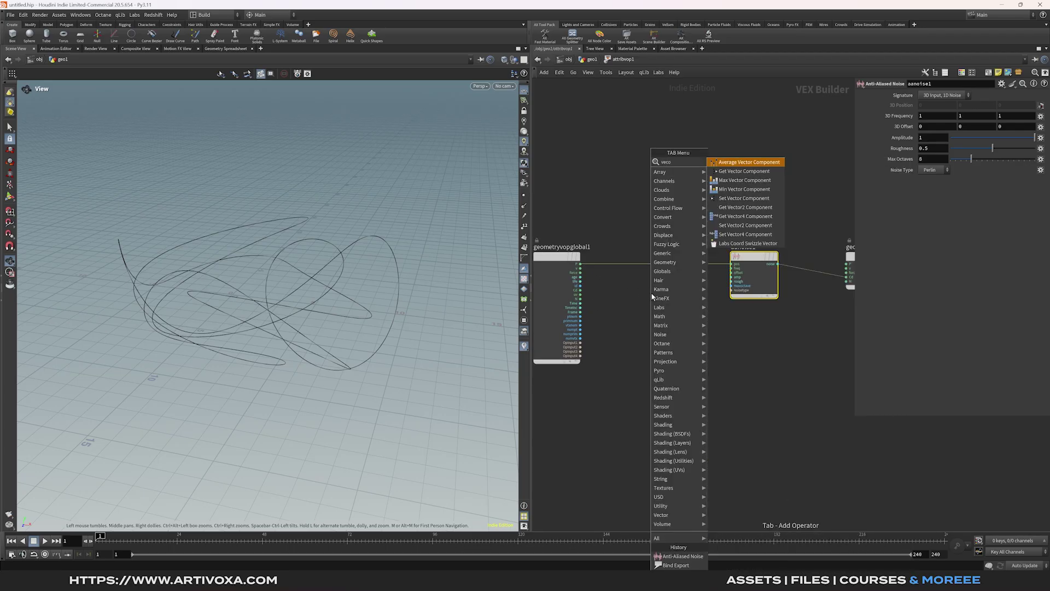
key(BackSpace)
text(to)
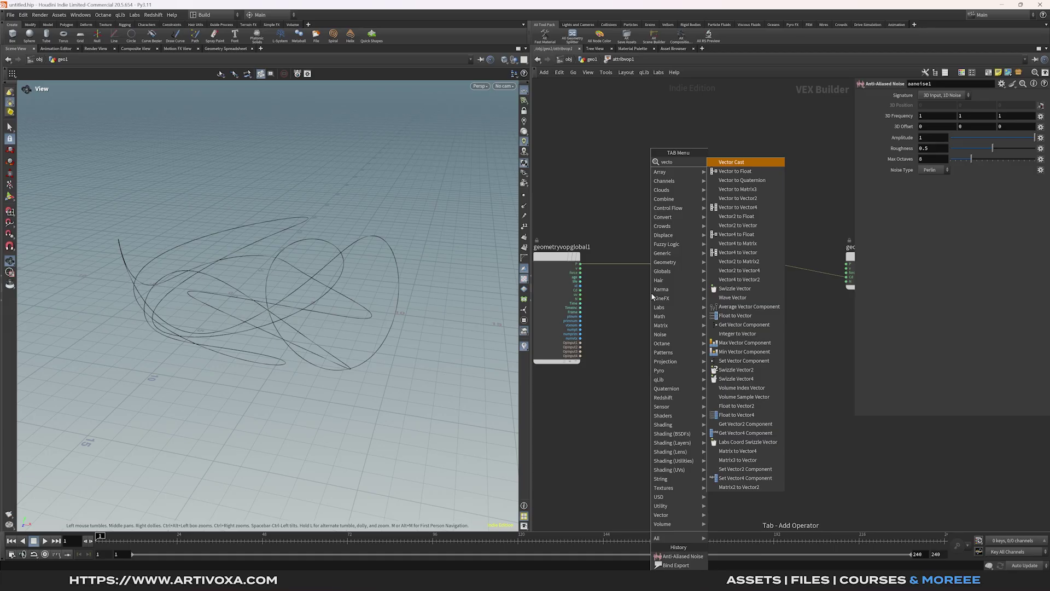
click(736, 206)
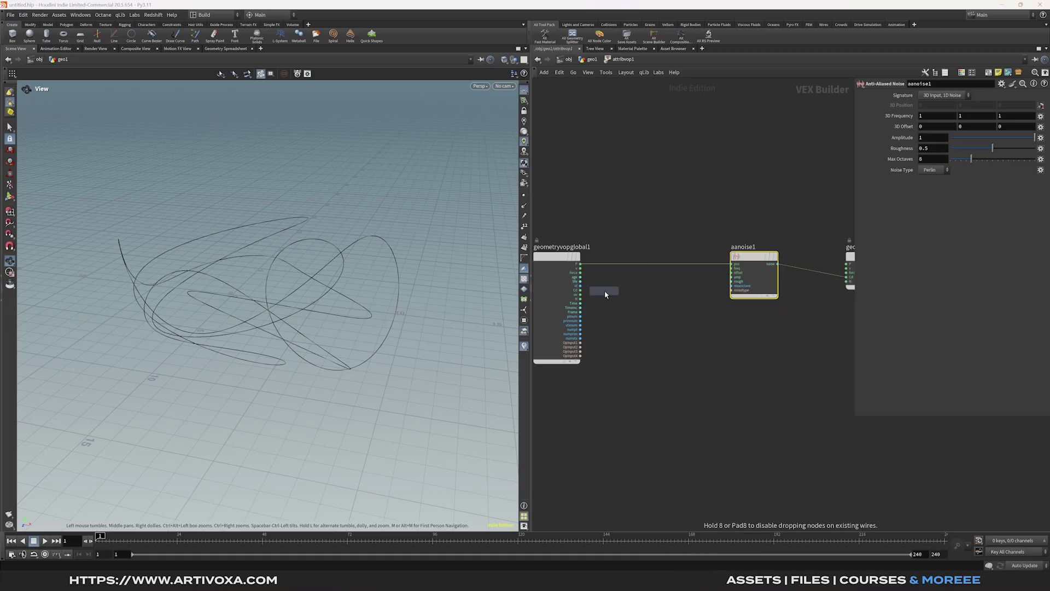
click(597, 296)
drag(598, 295, 644, 293)
drag(580, 264, 678, 261)
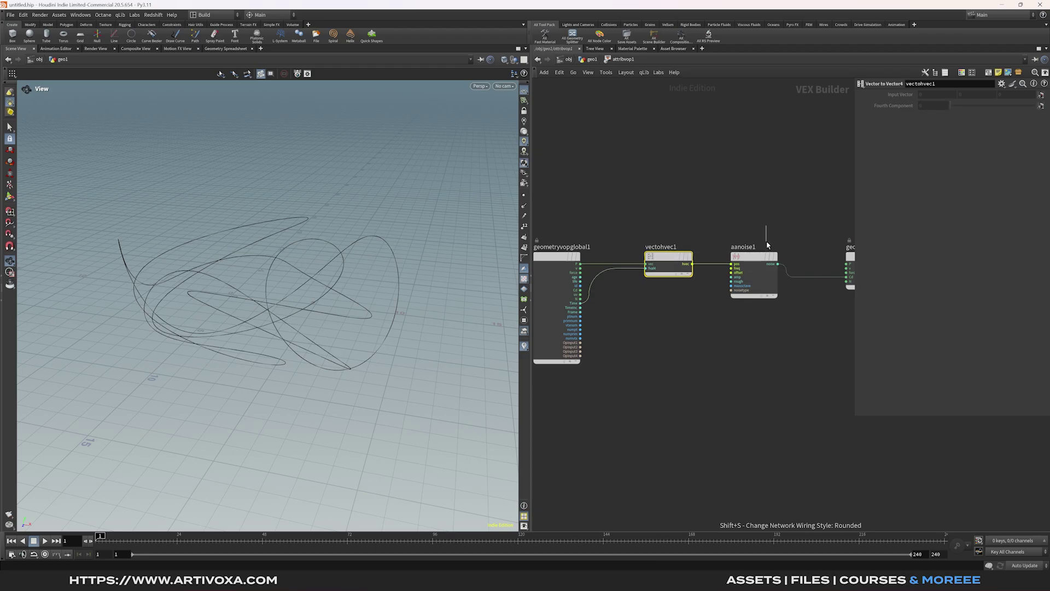
Step: Set the Anti-Aliased Noise's 4D frequency to 0.1 on all components, its amplitude to 10 and its roughness to 0
click(754, 268)
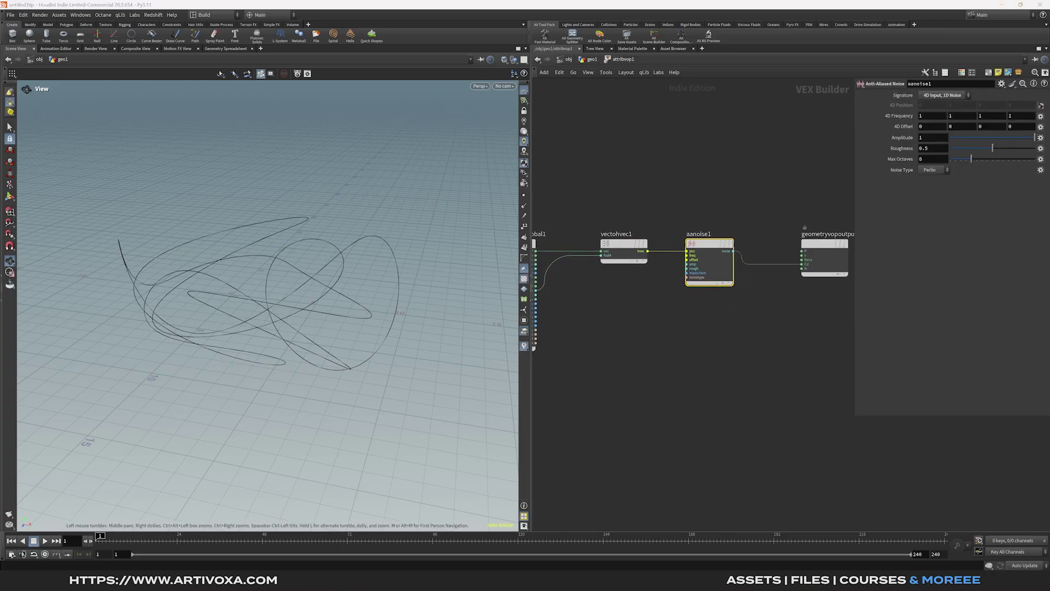
mouse_move(897, 113)
middle_down()
mouse_move(889, 116)
mouse_move(908, 118)
middle_up()
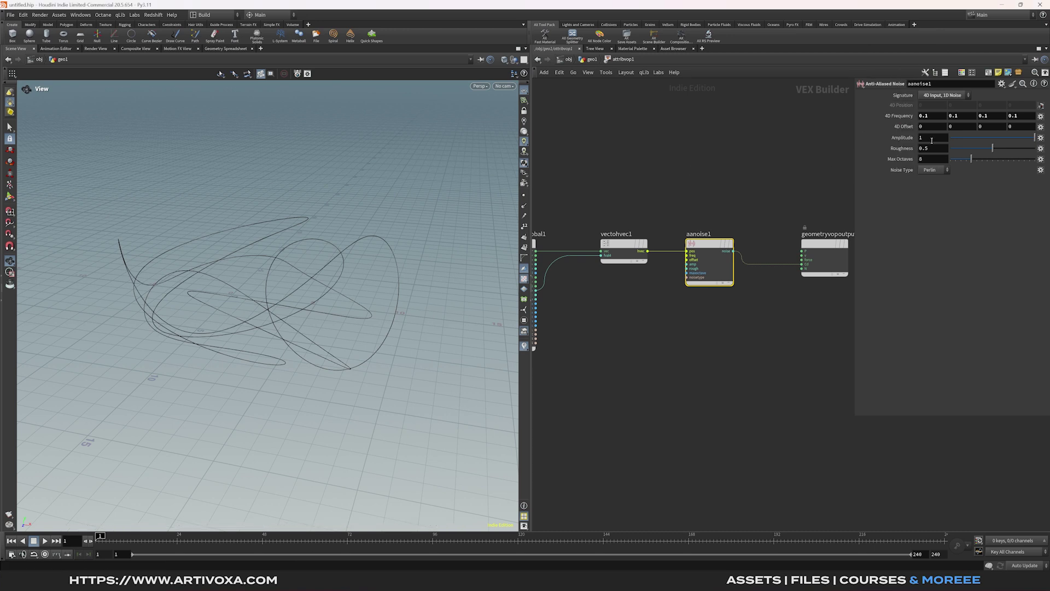
text(0)
key(Return)
drag(399, 296, 252, 266)
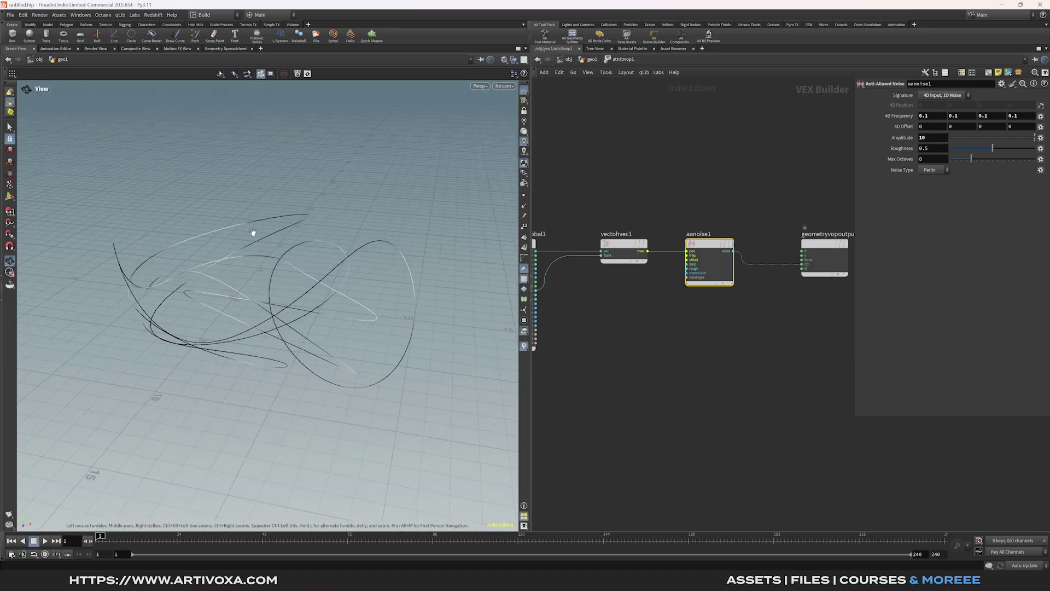
scroll(320, 249, up, 3)
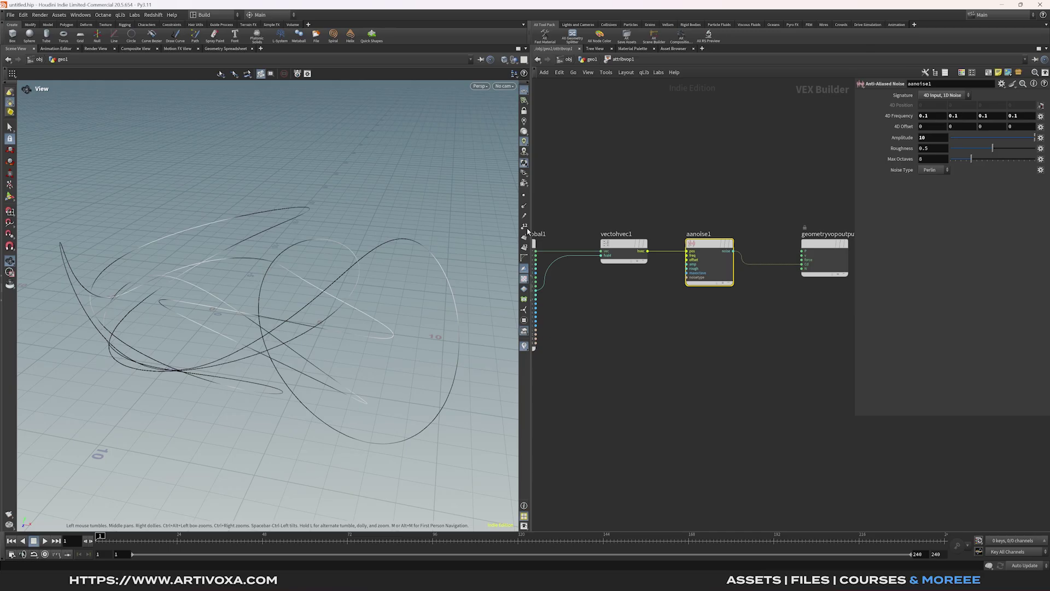
click(941, 150)
text(0)
key(Return)
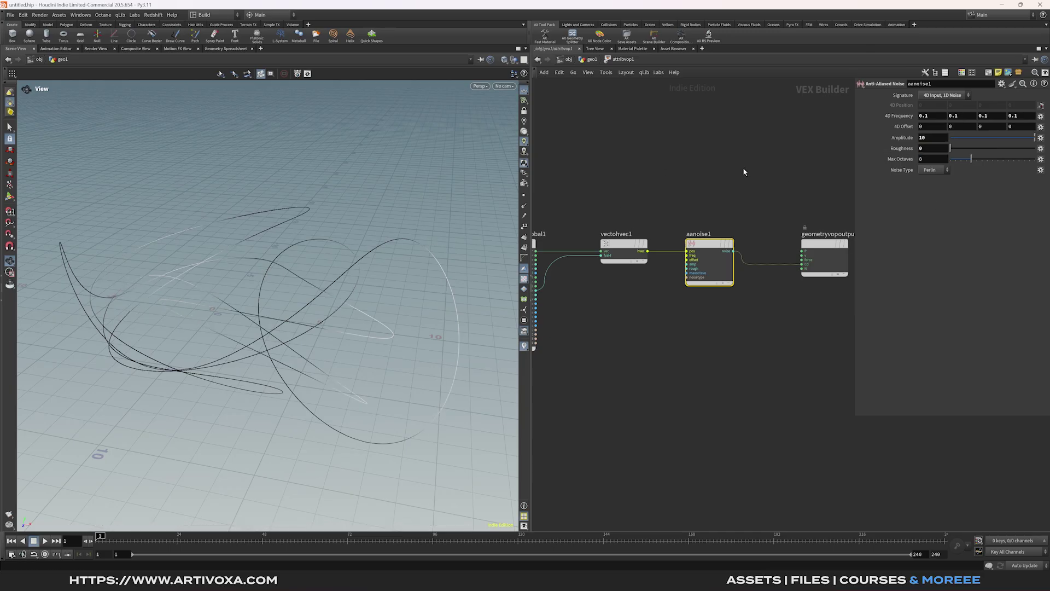
Step: Insert a Fit Range node on the wire between the noise and the geometry output
middle_drag(680, 180, 629, 165)
drag(793, 225, 818, 230)
key(Tab)
text(fit)
key(Return)
click(713, 290)
drag(713, 287, 712, 217)
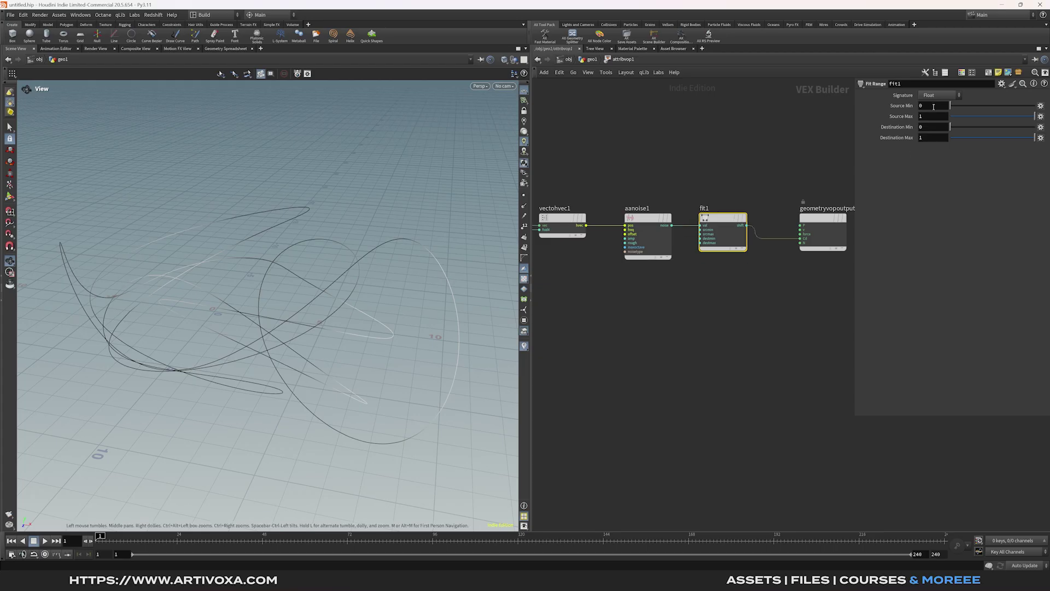
Step: Set the Fit Range source minimum to -0.5 and source maximum to 0.5, and play the animation to check the colours
click(933, 107)
click(931, 117)
middle_drag(766, 307, 907, 277)
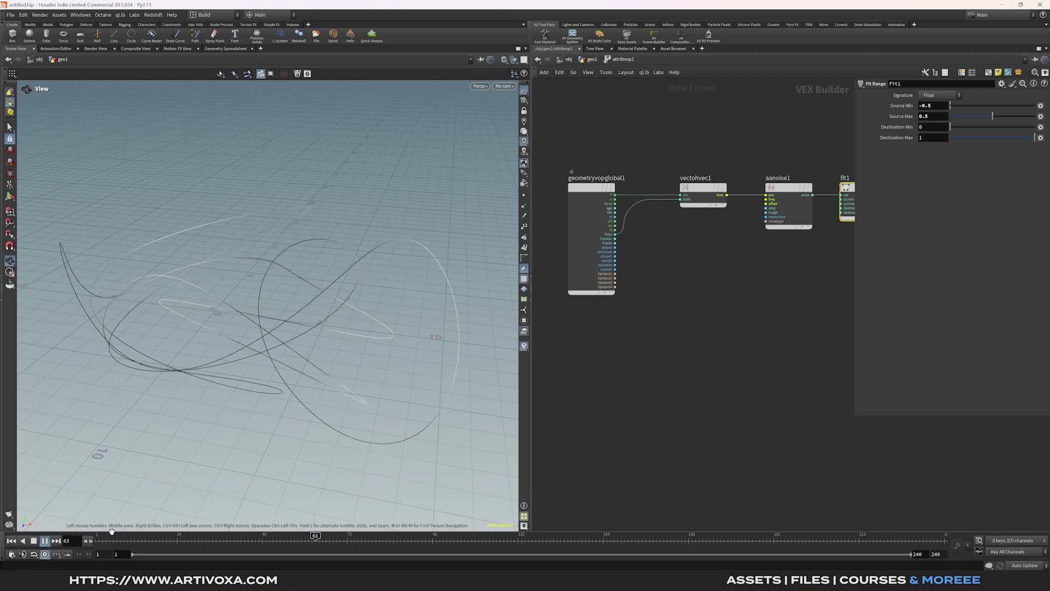
click(45, 541)
Step: Insert a Multiply Constant node on the wire between Time and the Vector to Vector4 node
middle_drag(691, 264, 720, 281)
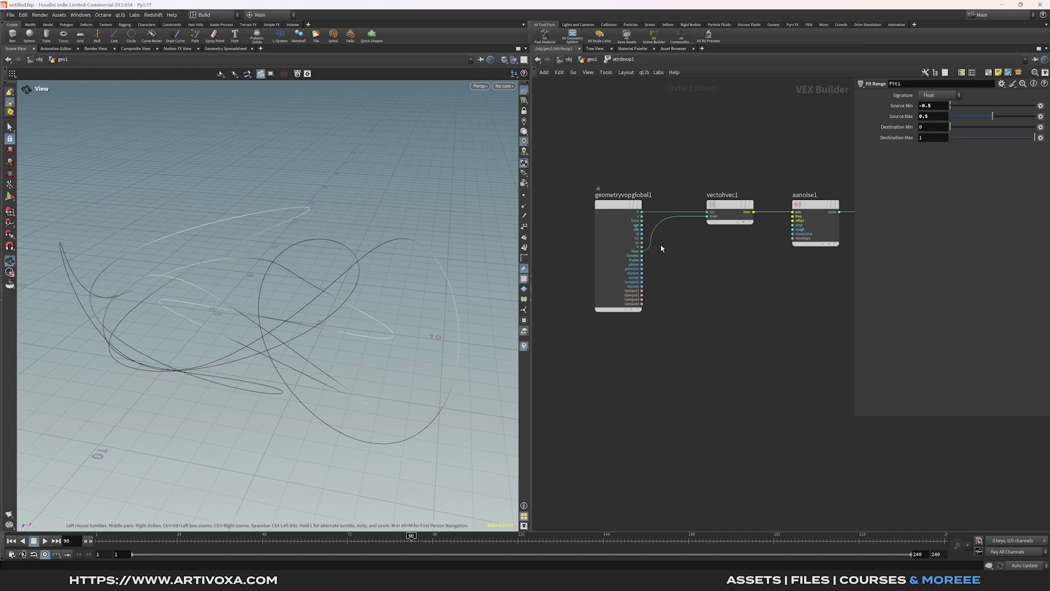
drag(626, 209, 587, 209)
key(Tab)
text(multi)
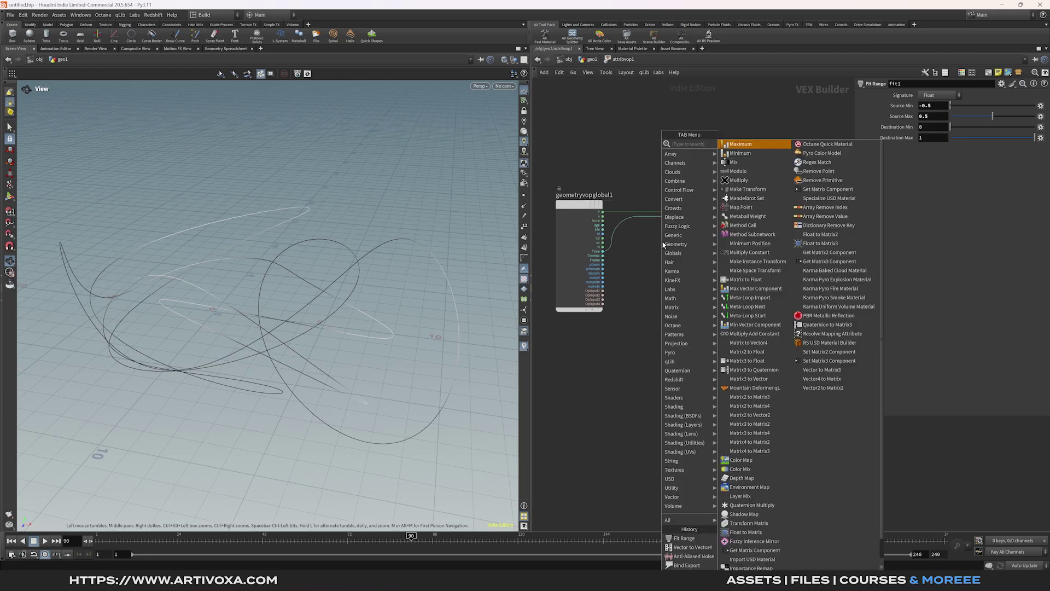
key(Down)
key(Return)
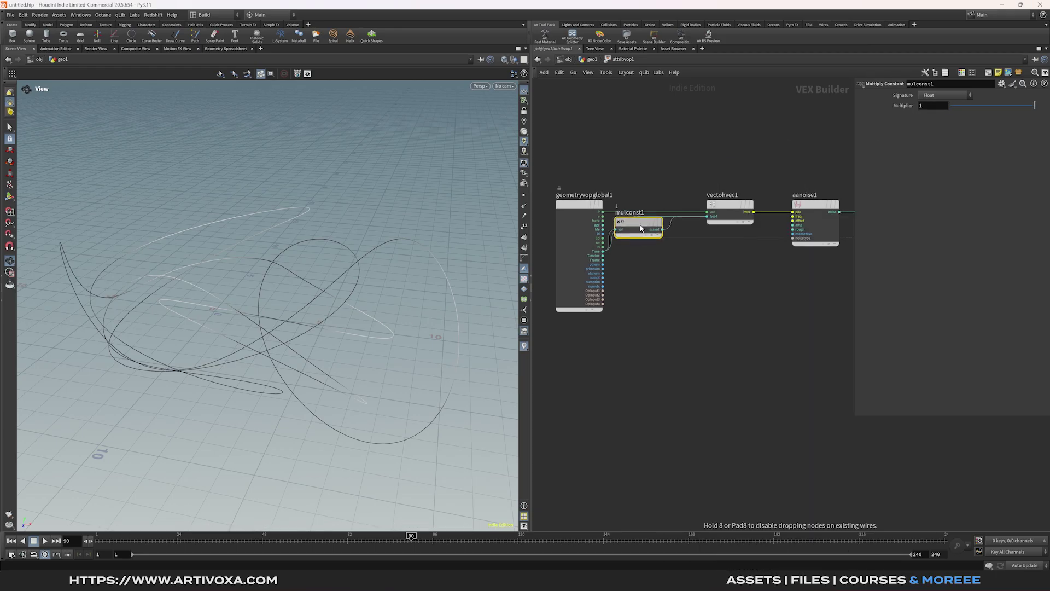
click(667, 247)
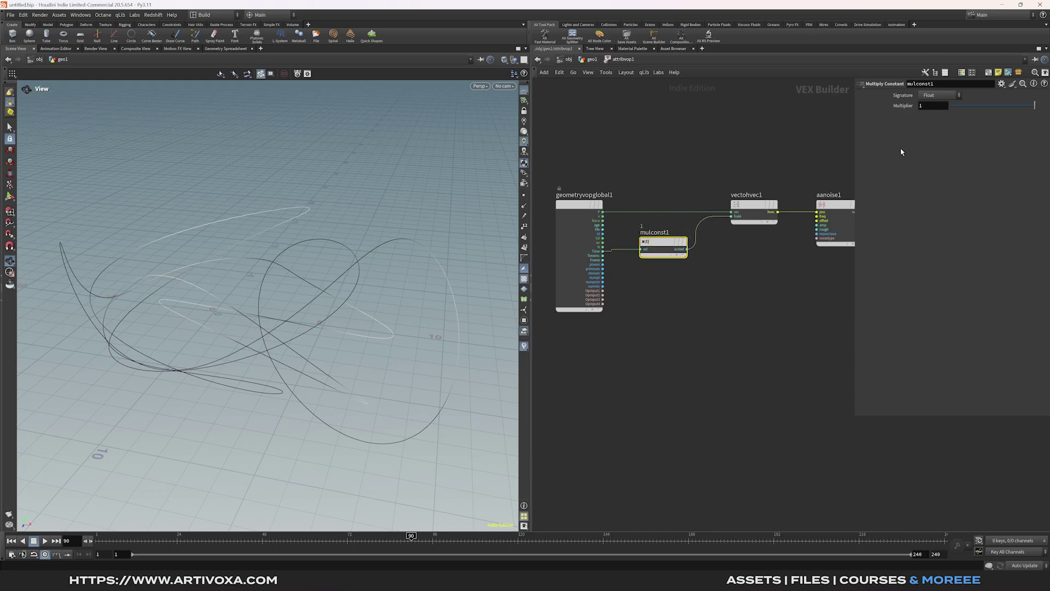
Step: Set the Multiply Constant's multiplier to 10 and play the animation from the first frame
text(0)
key(Return)
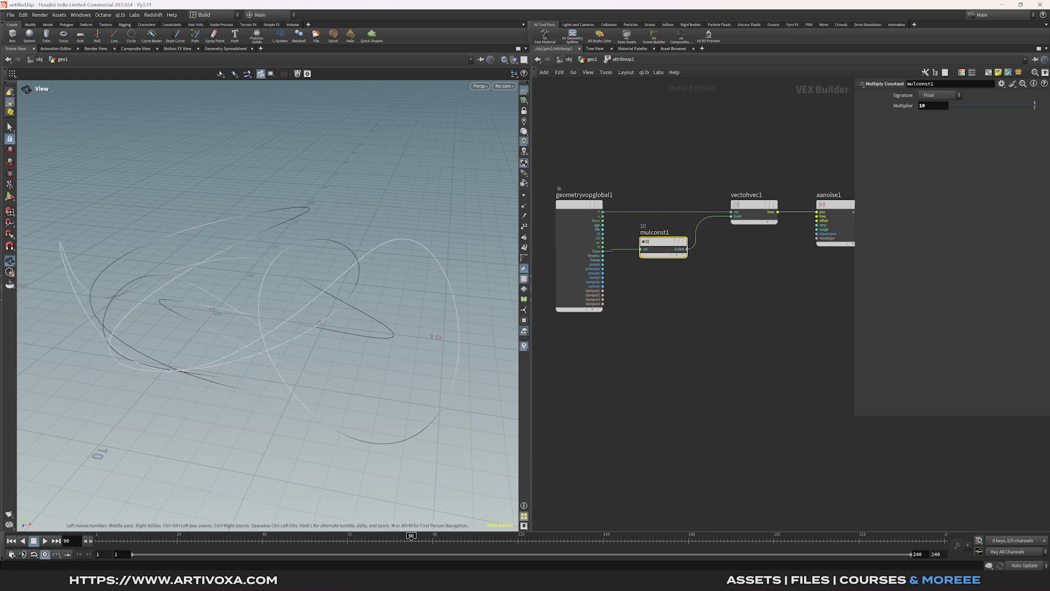
click(11, 540)
click(45, 541)
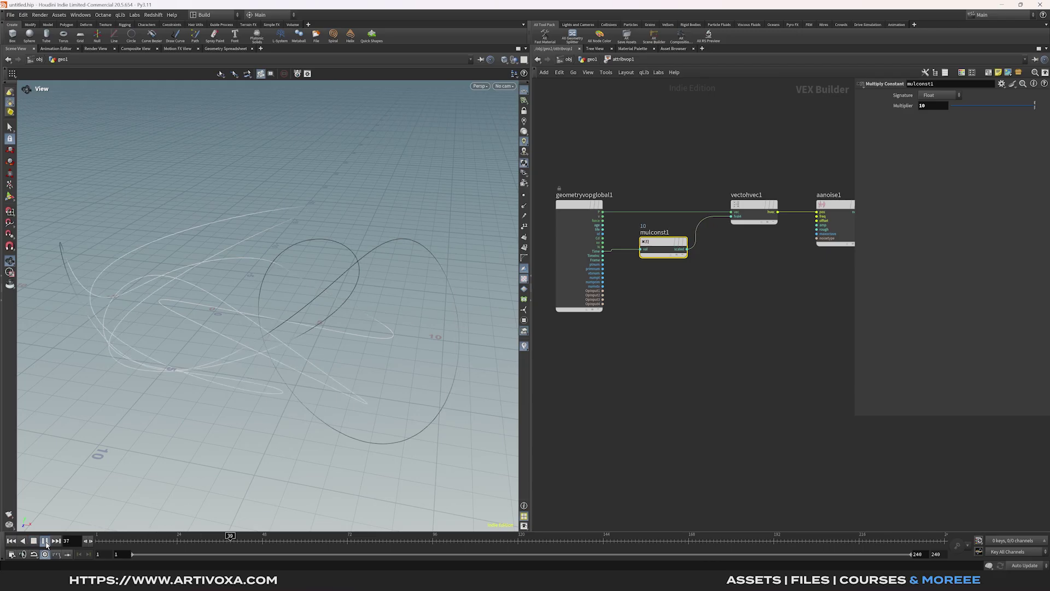
Step: Add a Bind node below the geometry output and wire the Fit Range result into its input
middle_drag(679, 285, 633, 287)
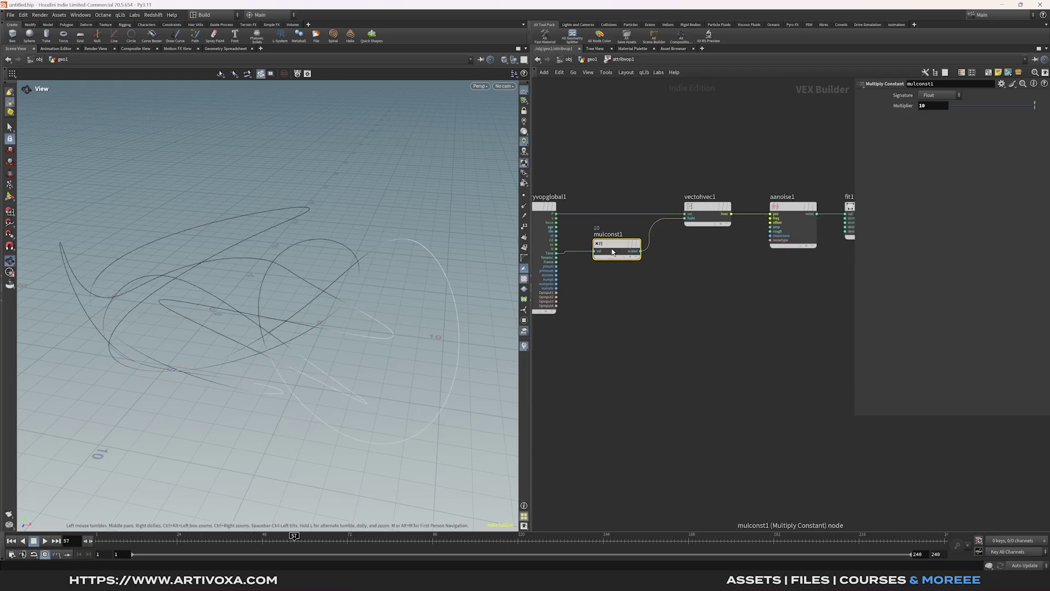
click(793, 230)
middle_drag(794, 292, 641, 289)
middle_drag(745, 282, 717, 270)
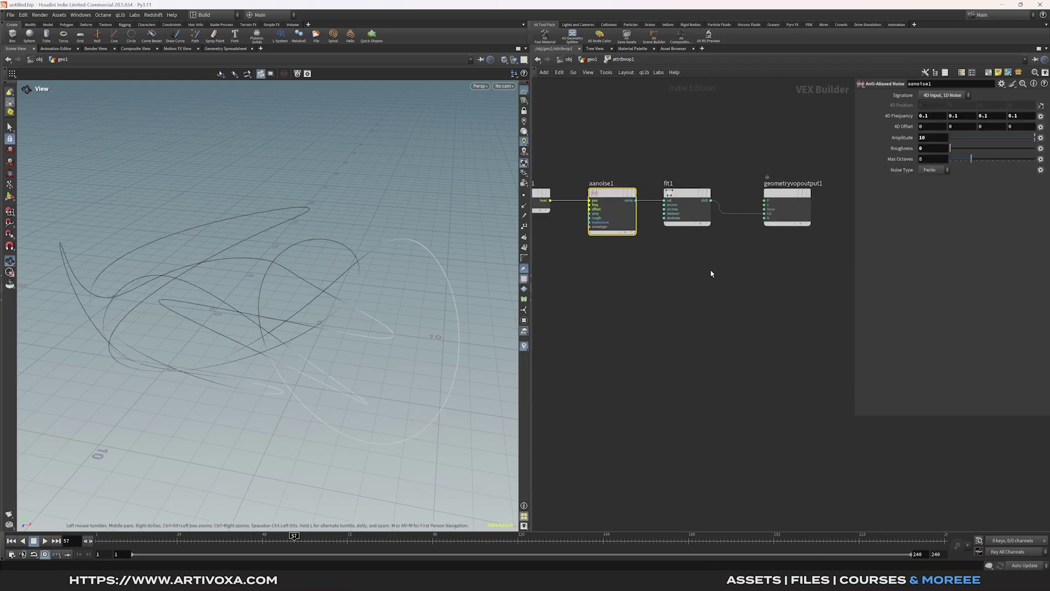
drag(766, 196, 783, 197)
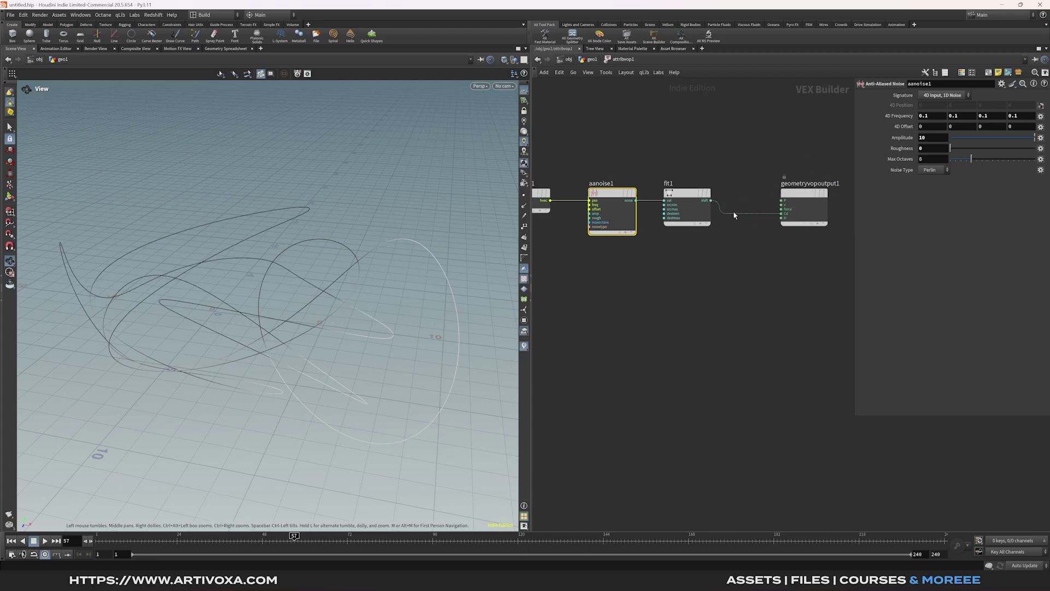
drag(385, 298, 188, 275)
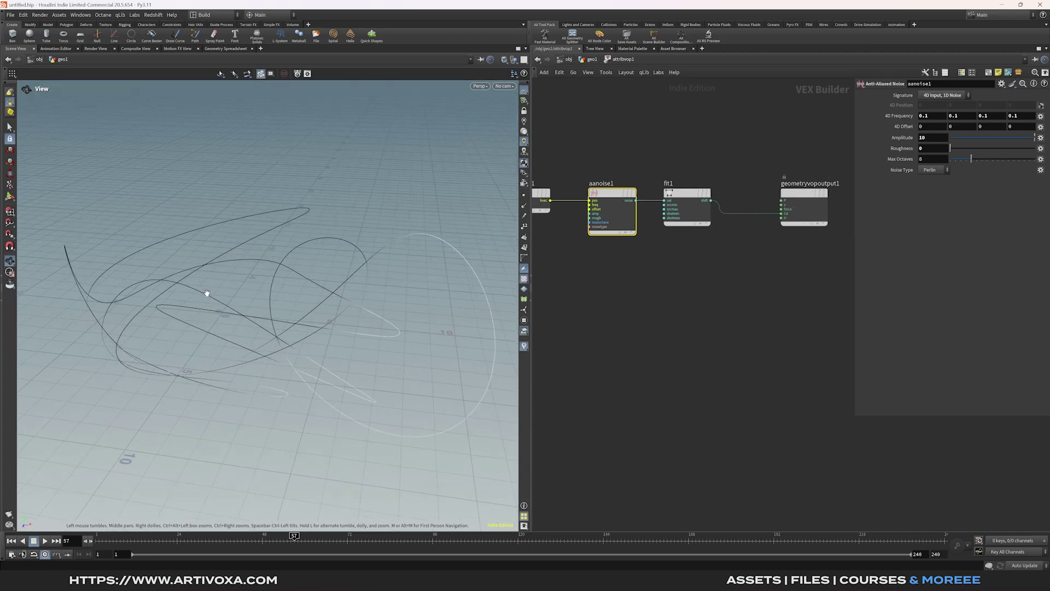
key(Tab)
text(bind)
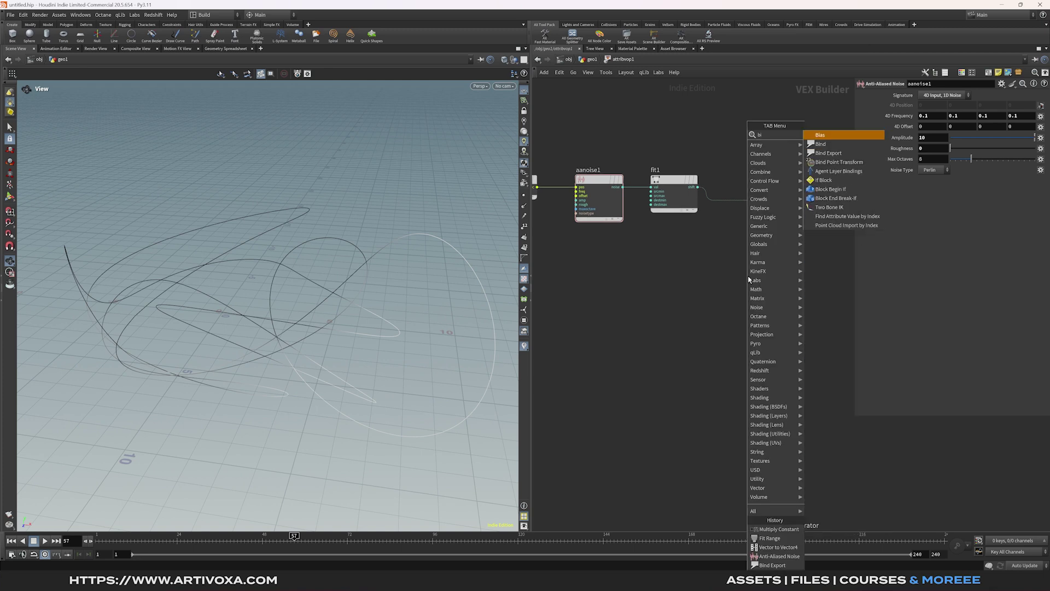
key(Return)
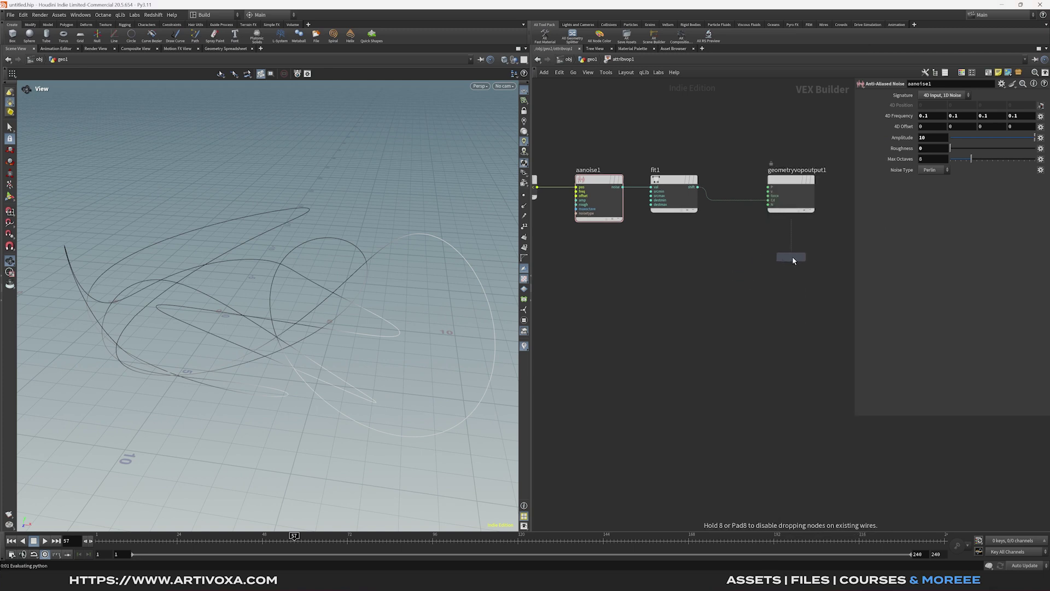
click(791, 261)
drag(698, 187, 768, 264)
Step: Name the Bind node's parameter pscale and return the timeline to frame 1
double_click(953, 96)
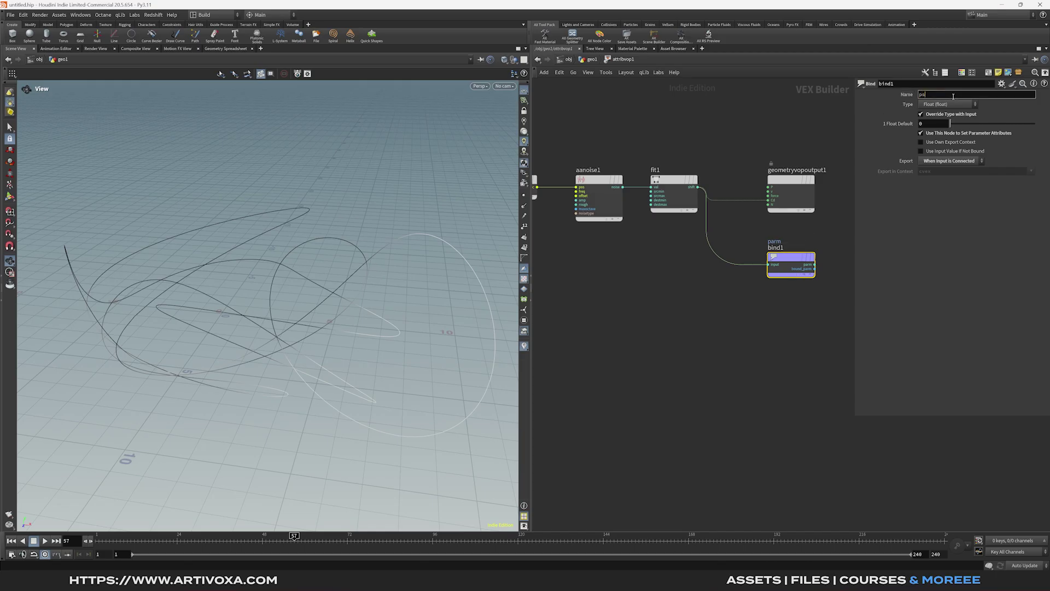
key(Return)
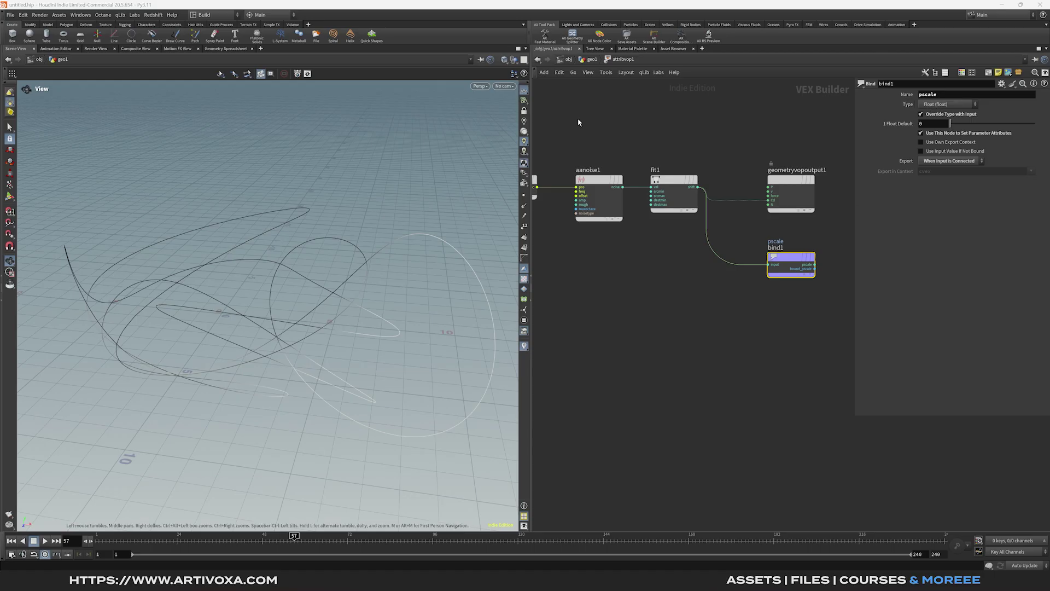
key(Up)
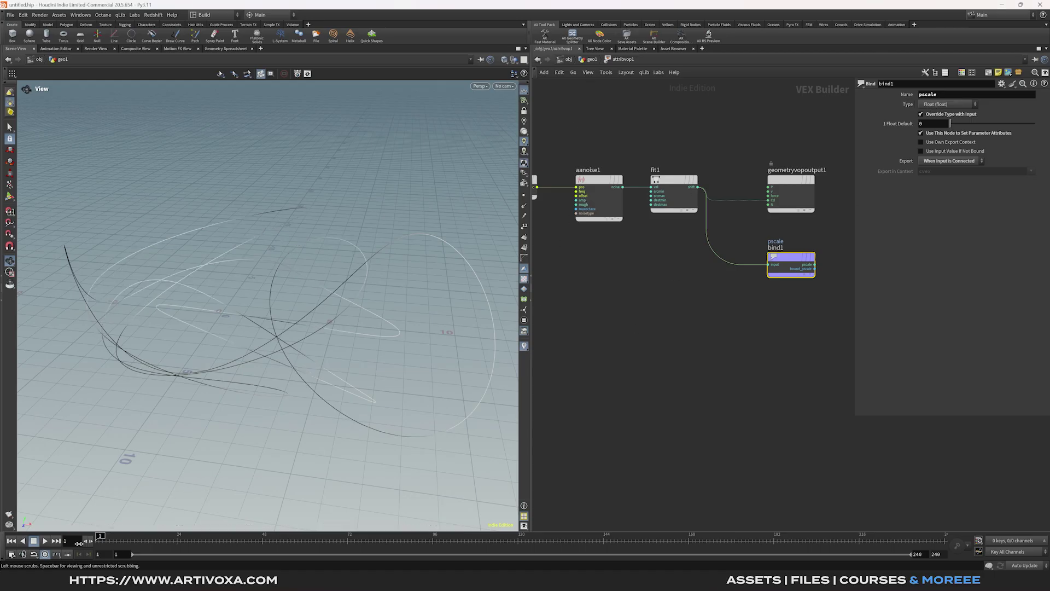
Step: Return to the geometry network and add a displayed Platonic Solids node set to Dodecahedron beside the Smooth node
click(591, 60)
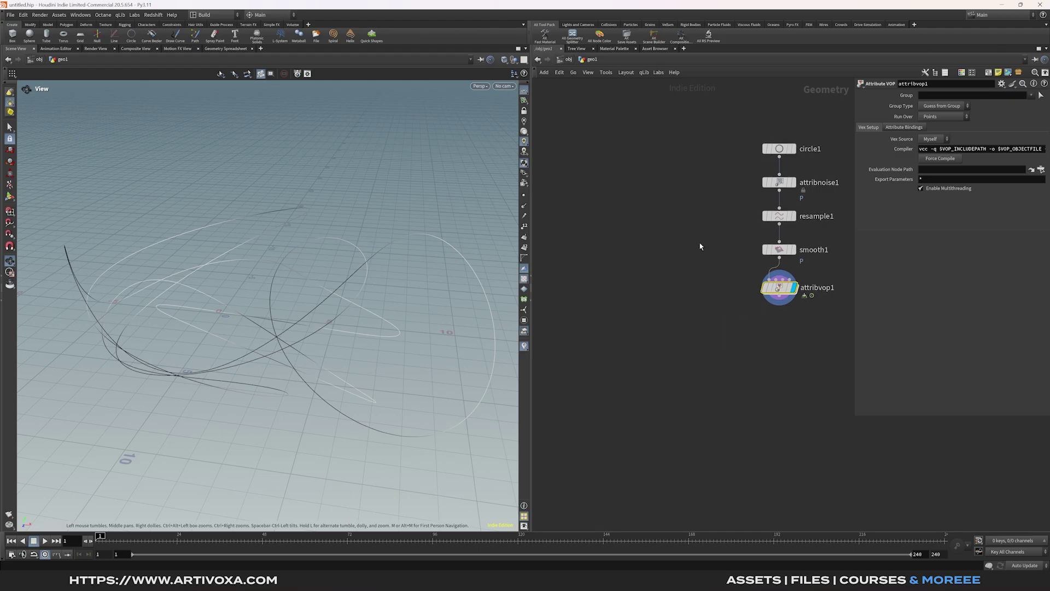
key(Tab)
click(662, 248)
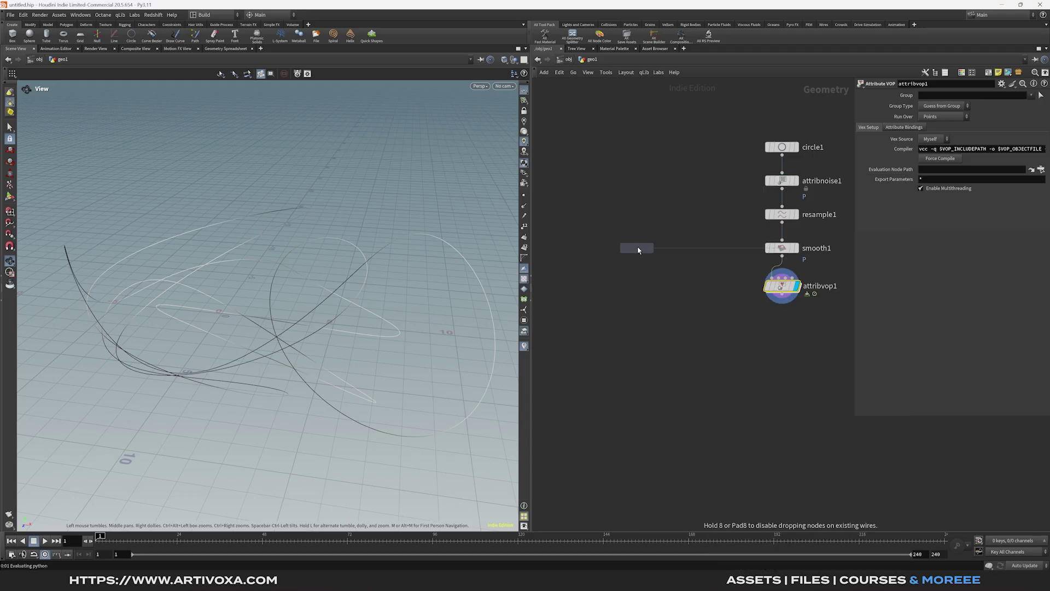
click(637, 247)
click(941, 95)
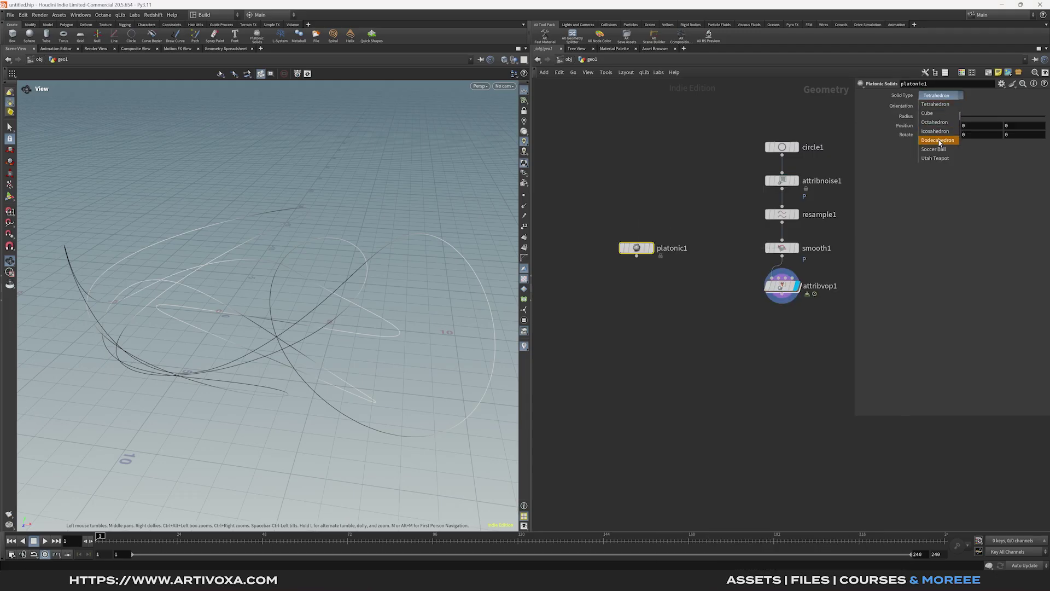
click(938, 141)
click(651, 248)
drag(642, 250, 626, 250)
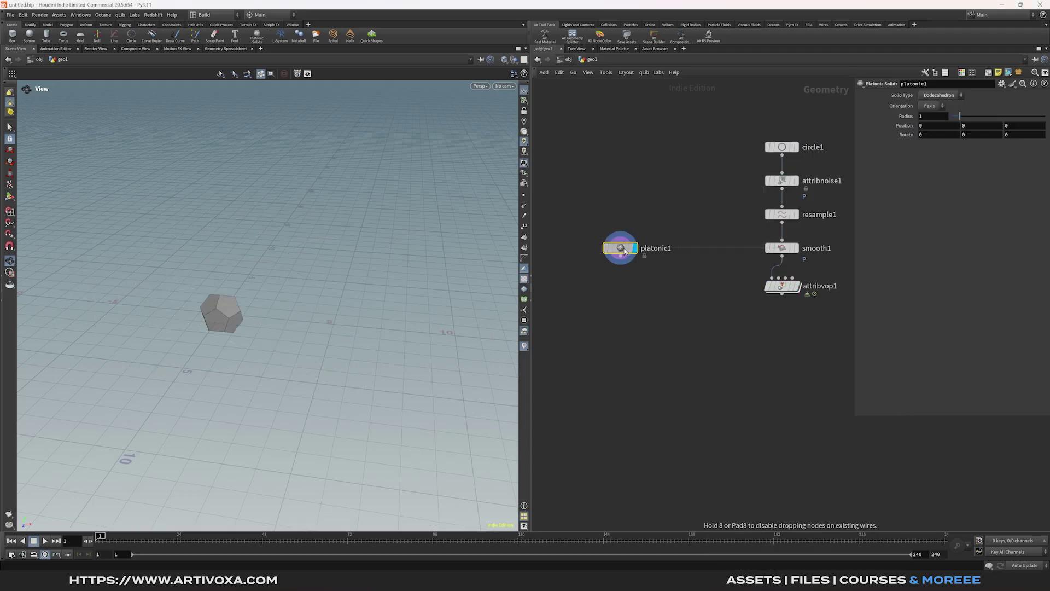
Step: Copy the dodecahedron onto the Attribute VOP's points with a Copy to Points node and display the result
key(Tab)
text(copy to points)
key(Return)
click(622, 331)
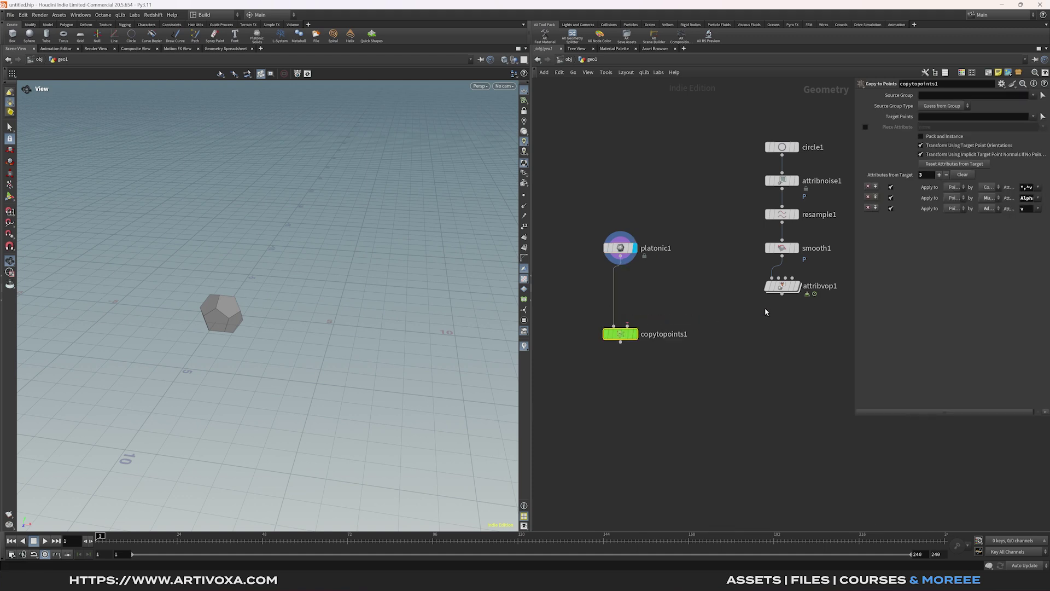
drag(782, 295, 627, 328)
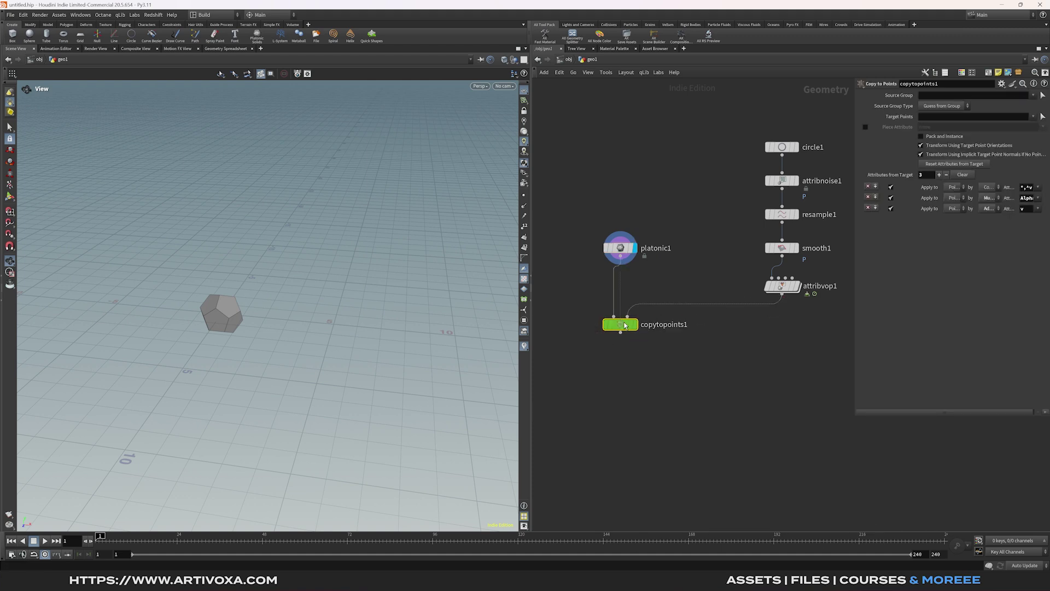
click(633, 328)
click(45, 540)
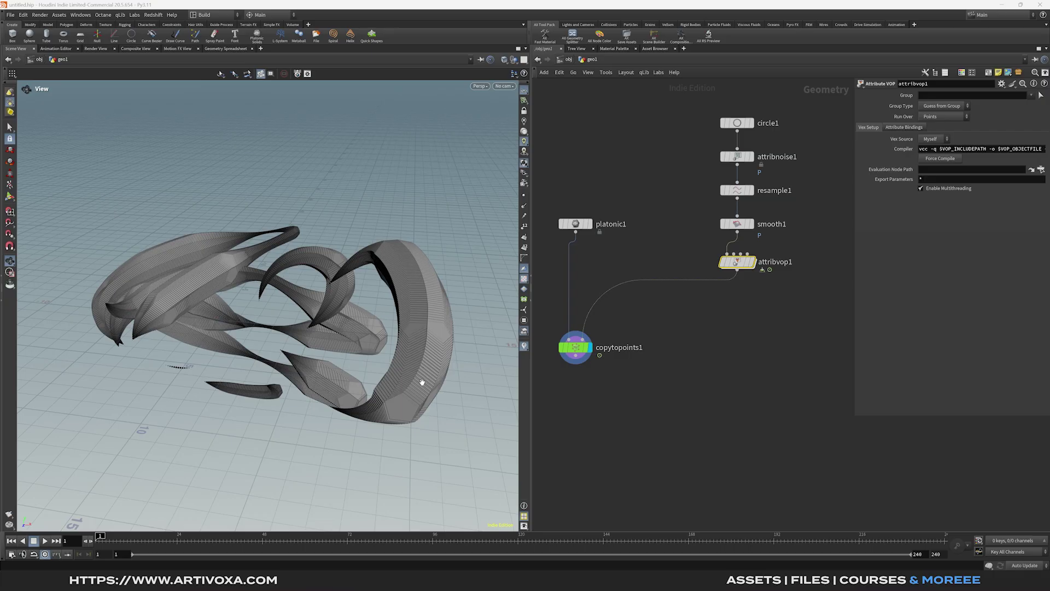
mouse_move(104, 540)
mouse_down()
mouse_move(164, 541)
mouse_move(91, 542)
mouse_up()
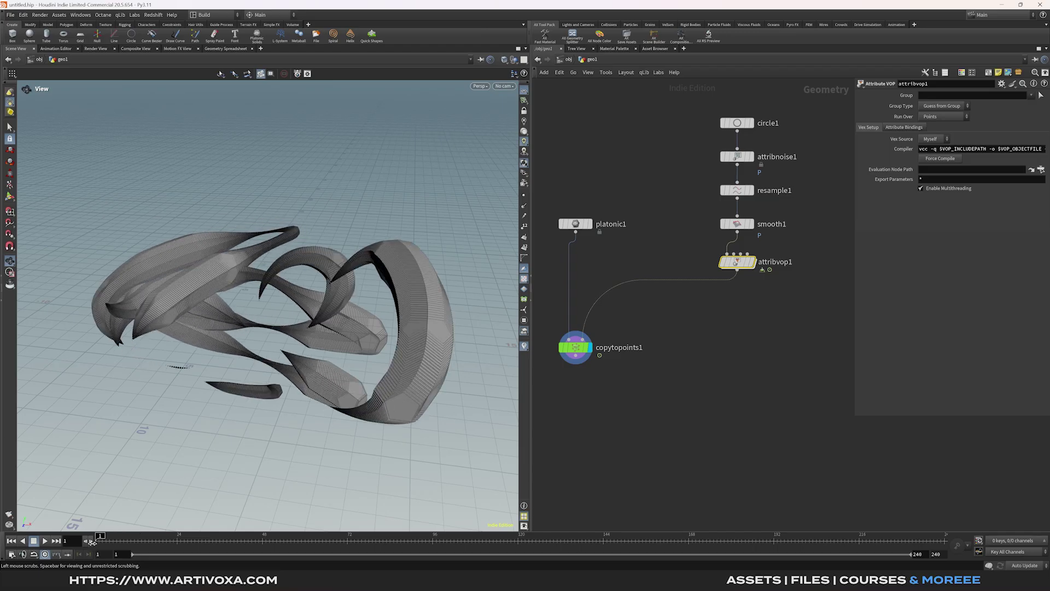
Step: Inside the Attribute VOP, add a Mix node and wire the Fit Range result into its second input
double_click(749, 259)
key(Tab)
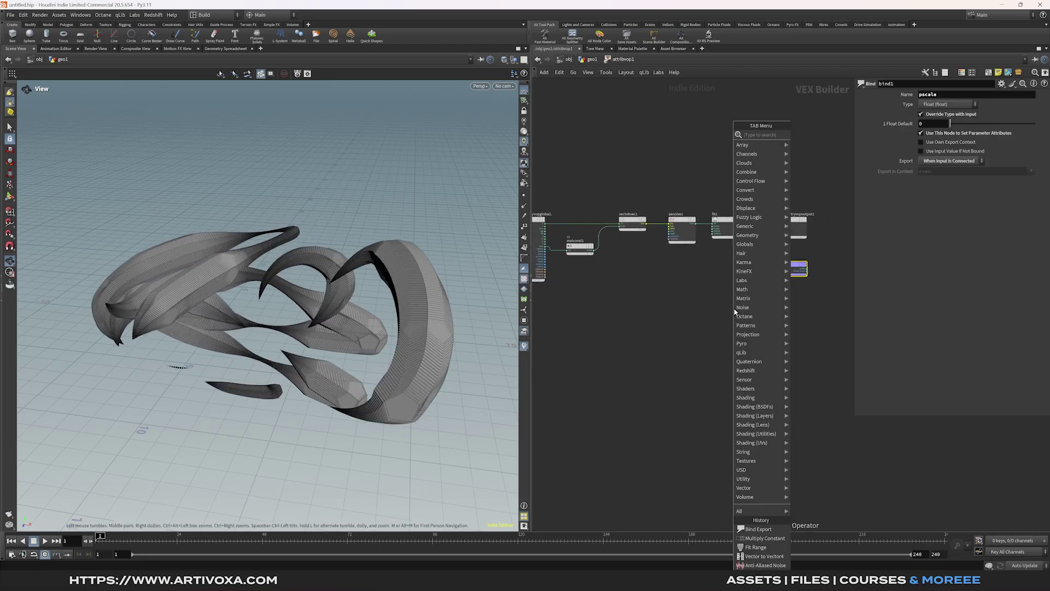
text(mix)
key(Return)
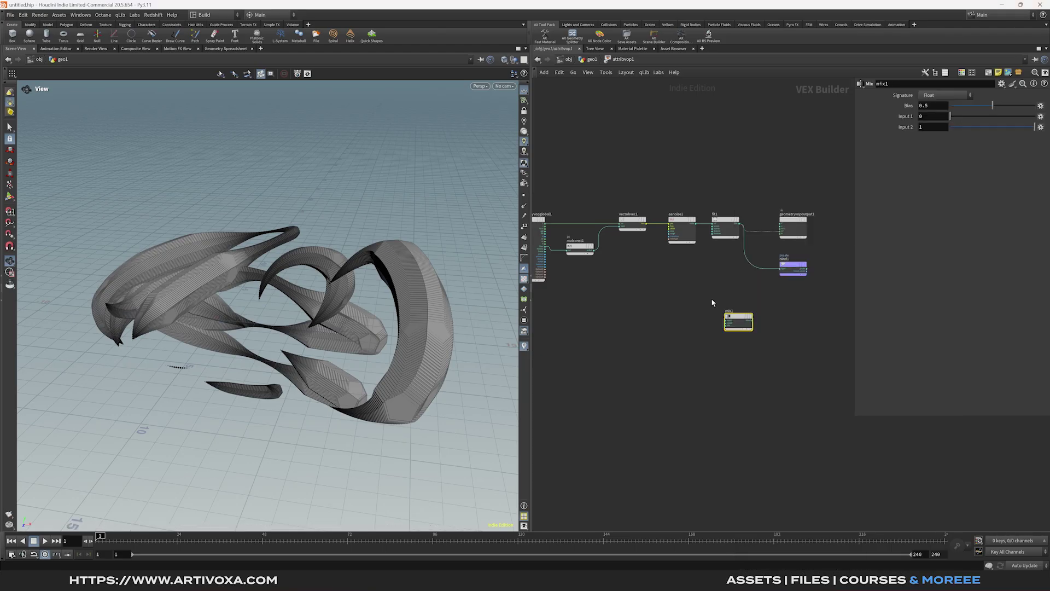
drag(737, 221, 725, 317)
key(l)
Step: Add a Constant node and wire its value into the Mix node's first input
key(Tab)
text(const)
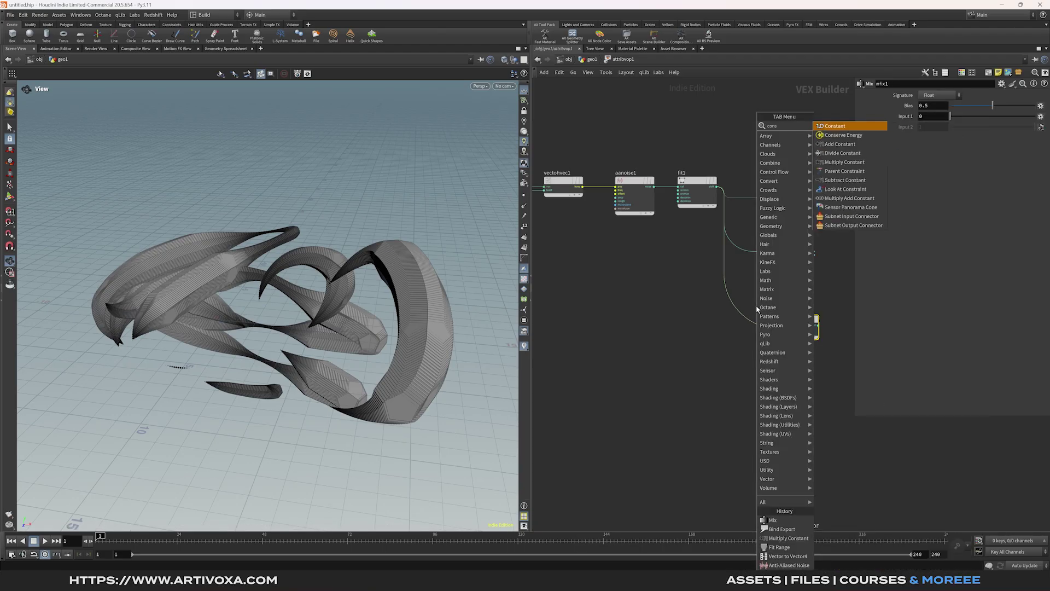
key(Return)
click(690, 341)
drag(711, 348, 778, 325)
drag(694, 346, 696, 339)
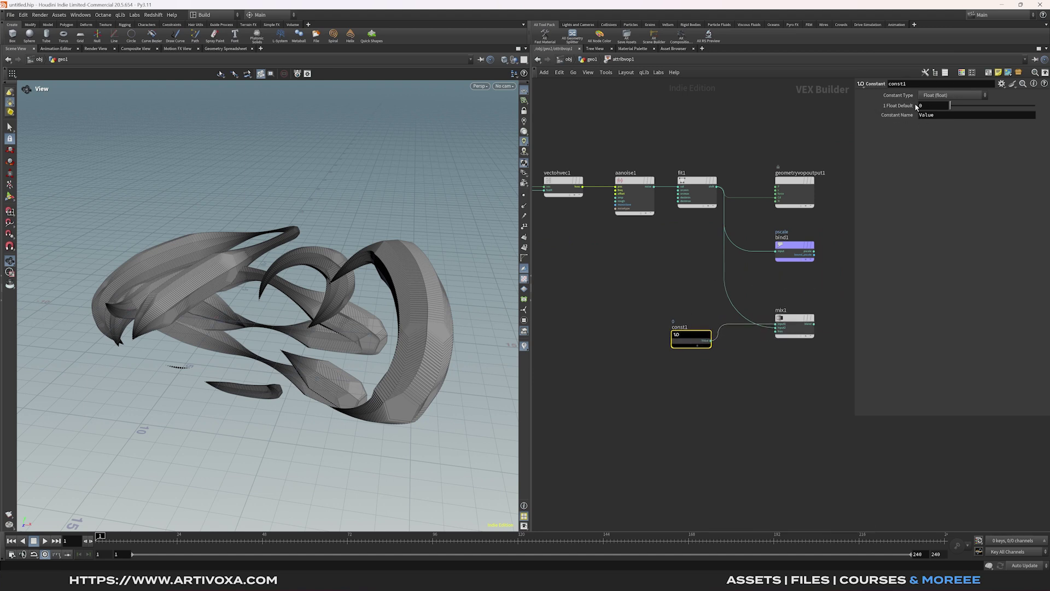
Step: Add a second Fit Range node, feed it from the global variables and wire its result into the Mix node's bias
middle_drag(708, 390, 721, 353)
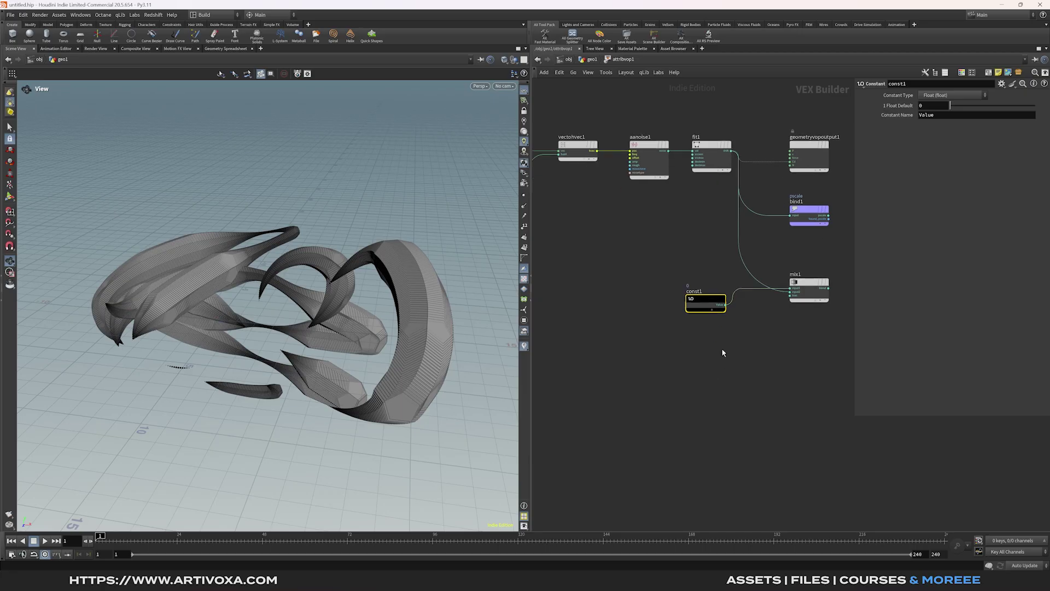
key(Tab)
key(Return)
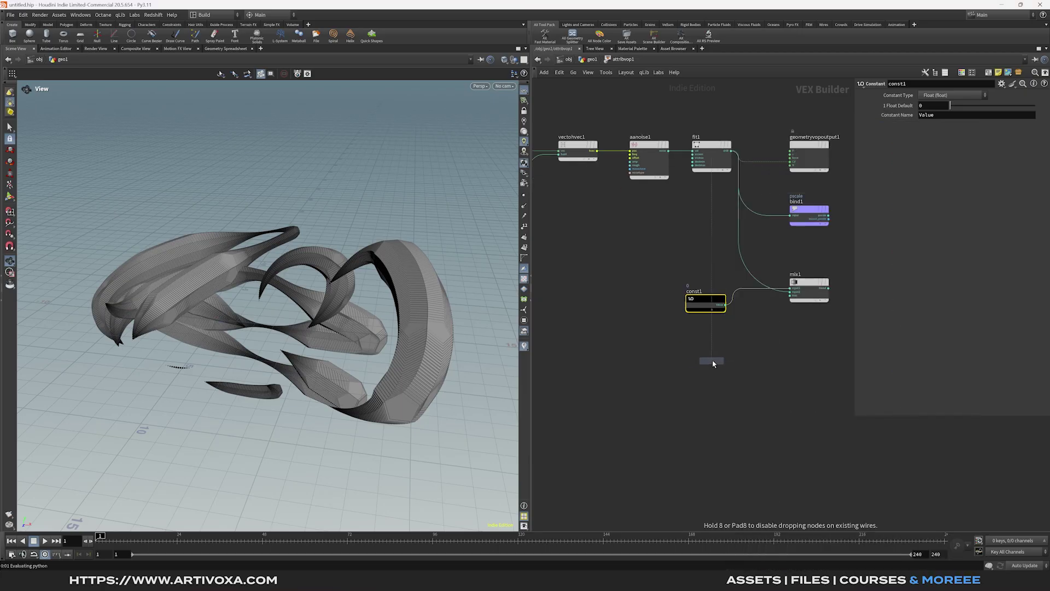
click(708, 360)
drag(554, 222, 824, 421)
middle_drag(823, 421, 677, 391)
drag(739, 401, 813, 316)
Step: Set the second Fit Range's Source Min to 1 and Source Max to 15, and scrub the opening frames
middle_drag(739, 408, 681, 406)
scroll(680, 406, down, 2)
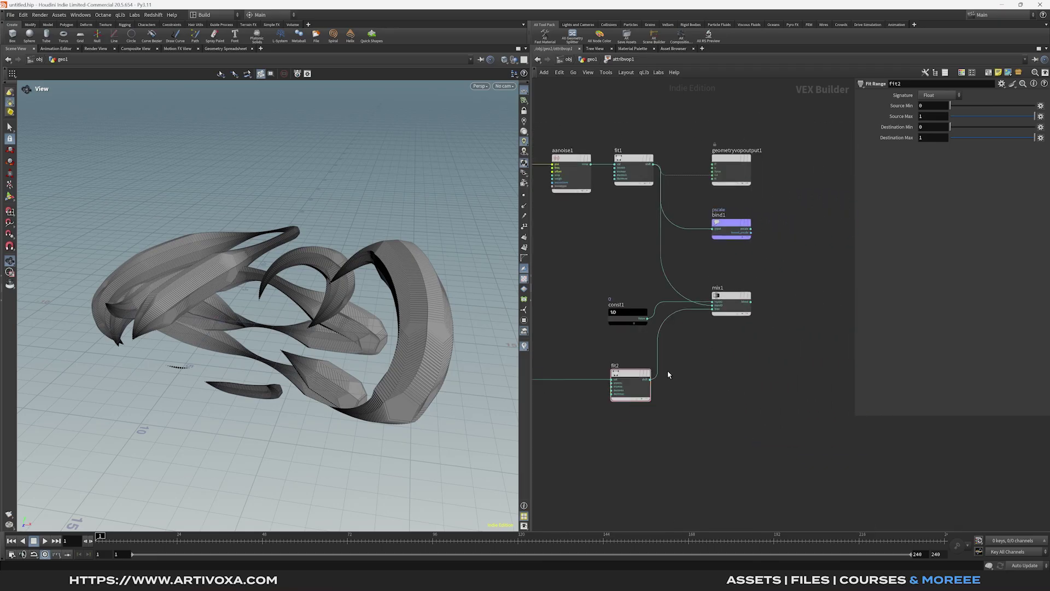
mouse_move(697, 355)
mouse_down()
mouse_move(584, 430)
mouse_move(691, 352)
mouse_up()
click(141, 539)
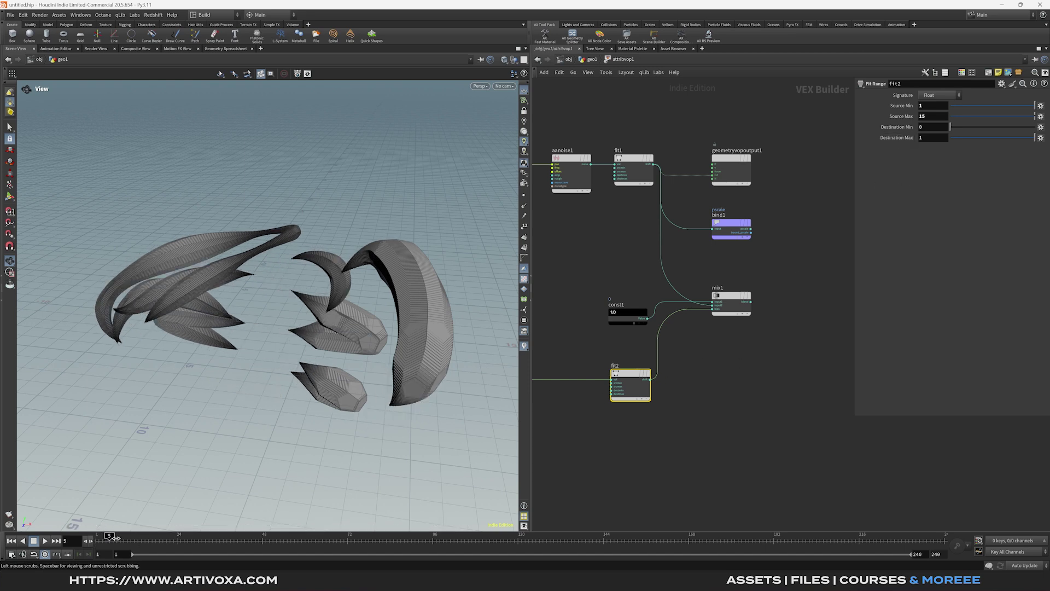
drag(142, 539, 97, 539)
Step: Wire the Mix result into the pscale Bind node and return to the geometry network
drag(751, 301, 816, 248)
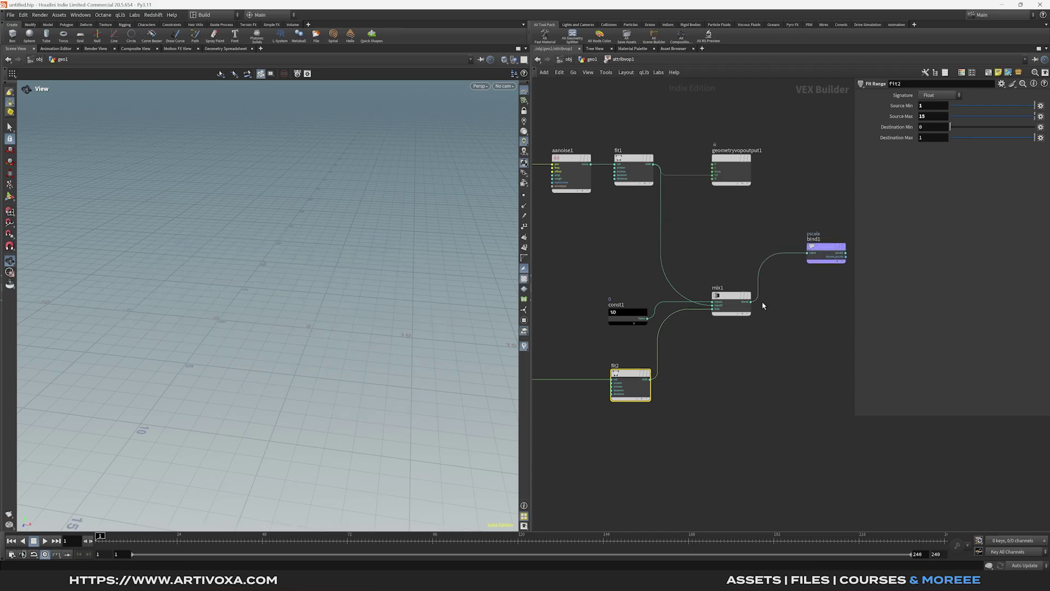
drag(751, 303, 828, 183)
click(598, 62)
middle_drag(669, 194, 717, 183)
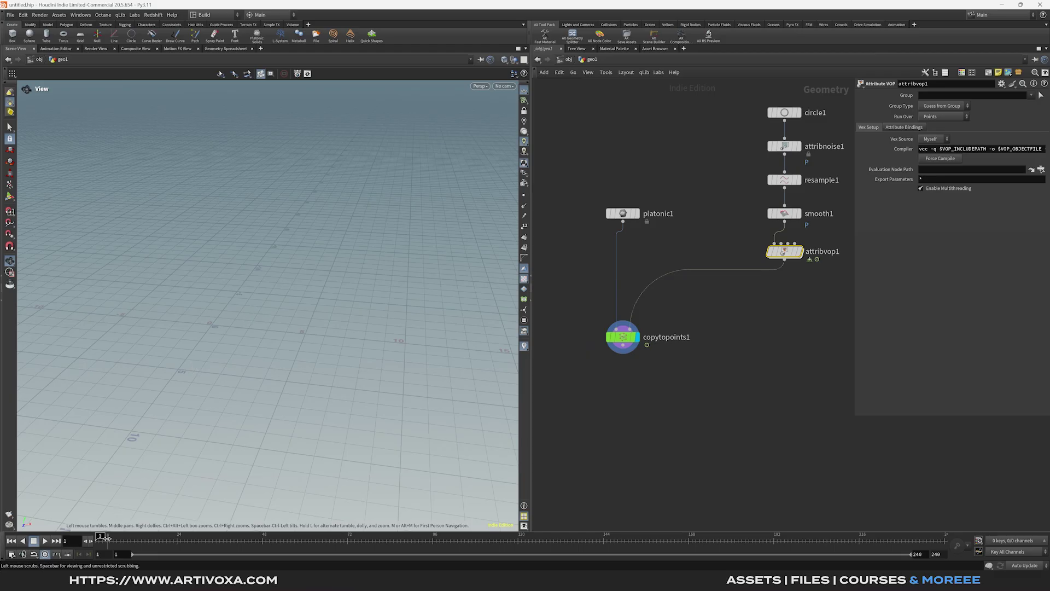
mouse_move(104, 542)
mouse_down()
mouse_move(367, 556)
mouse_move(109, 547)
mouse_up()
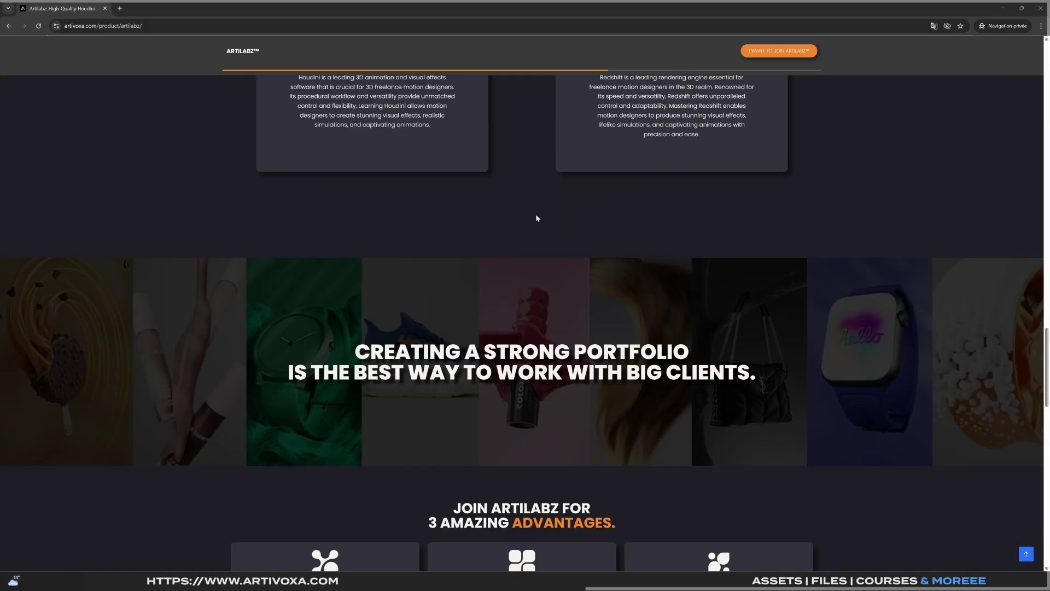
Step: Review the subscription options on the Artilabz product page in the browser
scroll(536, 214, down, 10)
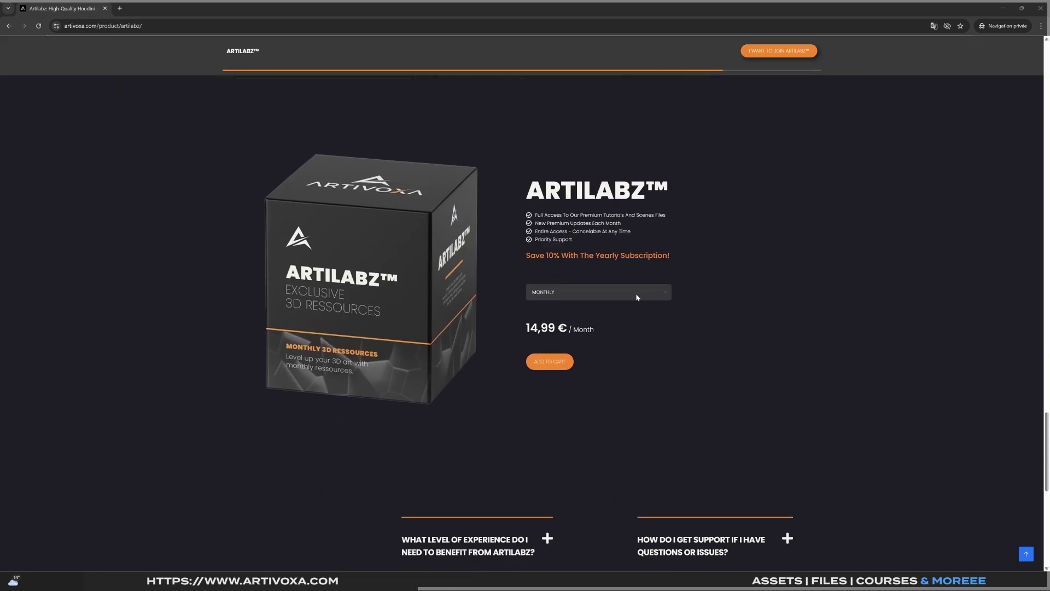
click(666, 292)
click(664, 326)
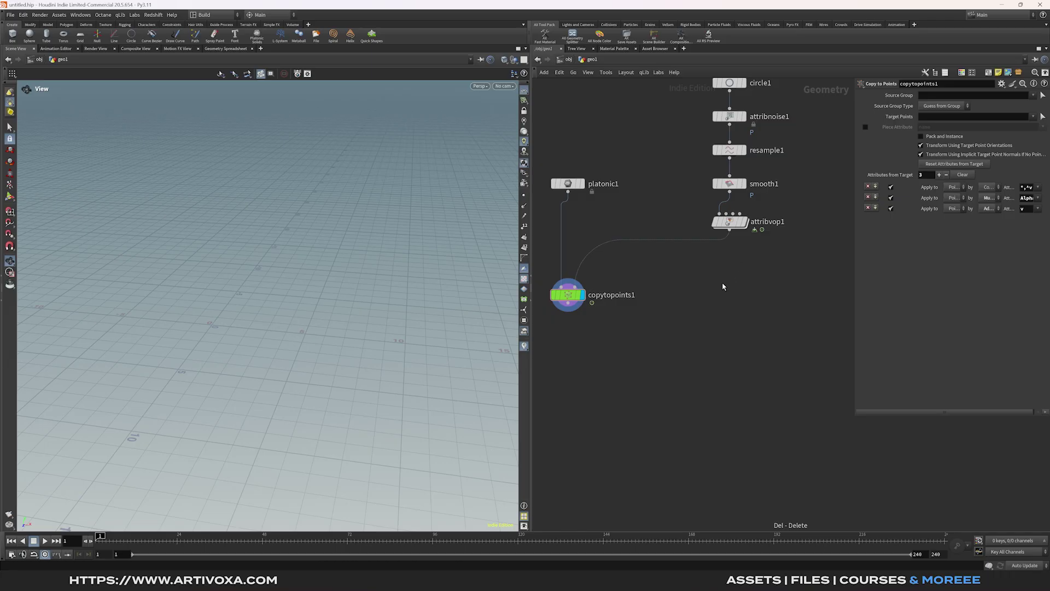
Step: Insert an Attribute Wrangle node between the Attribute VOP and Copy to Points nodes in Houdini
key(Tab)
click(804, 176)
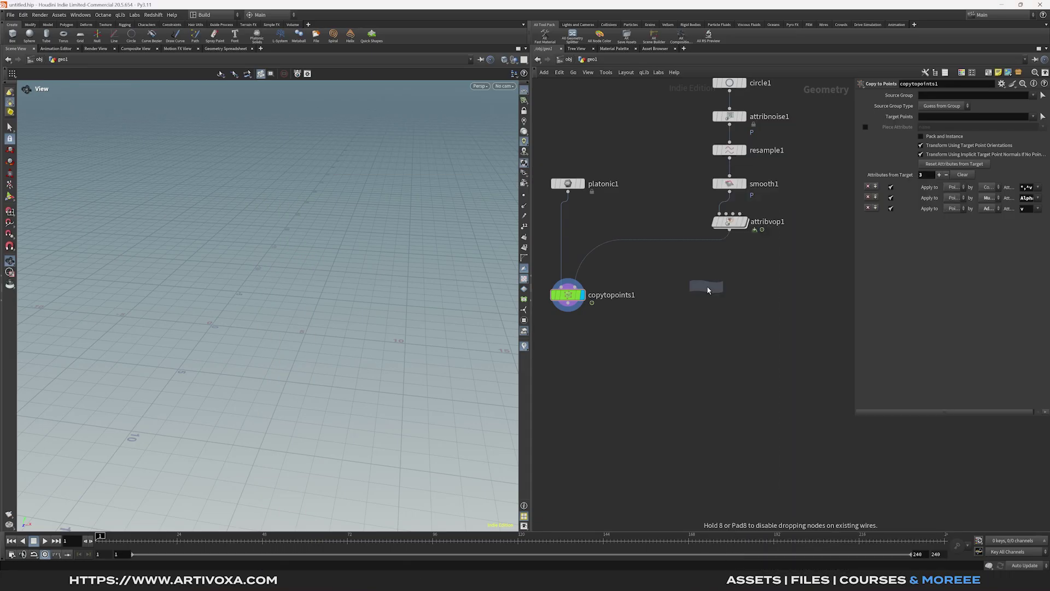
click(707, 290)
drag(705, 285, 733, 260)
Step: Enter the VEX expression f@pscale *= chf("pscale_mutl"); in the wrangle and create its parameter
click(919, 171)
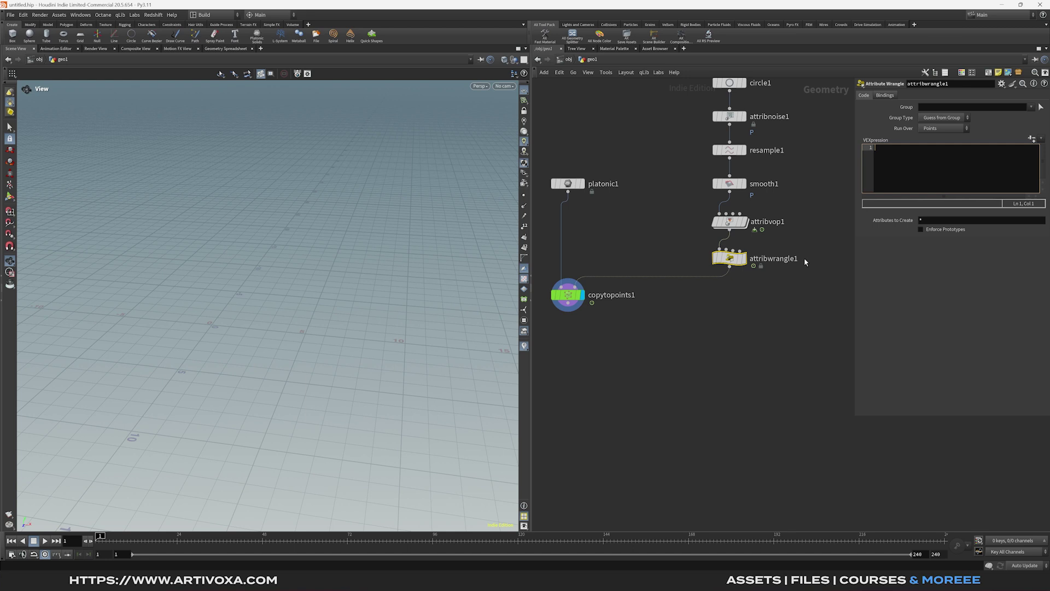
click(914, 172)
text(f@pscale *= chf('pscale_mult');)
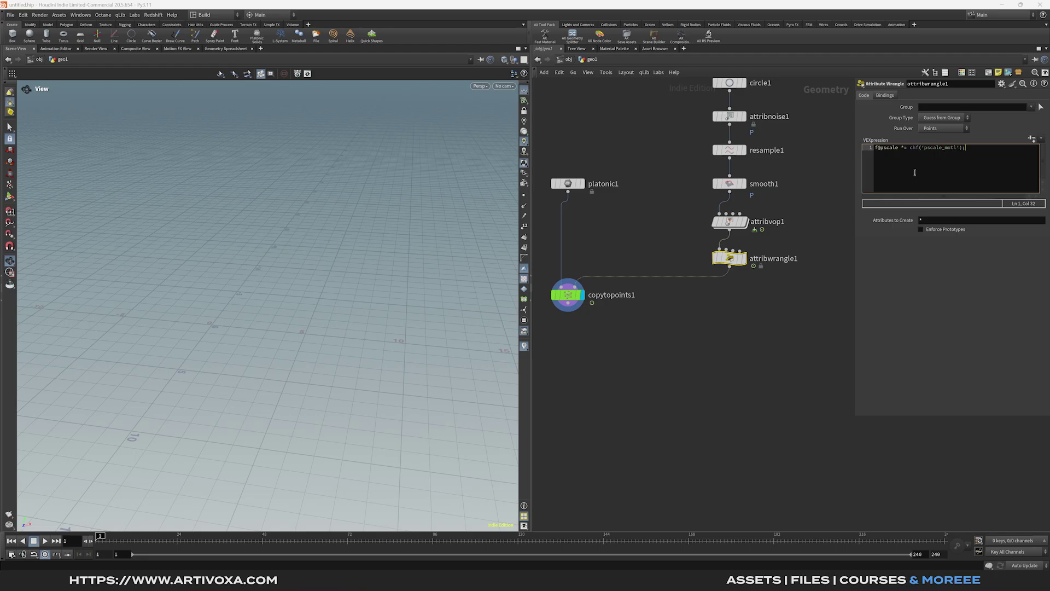
click(1032, 138)
Step: Set the wrangle's Pscale Mutl to 0.75 and move the timeline to frame 38
click(935, 140)
text(0.75)
key(Return)
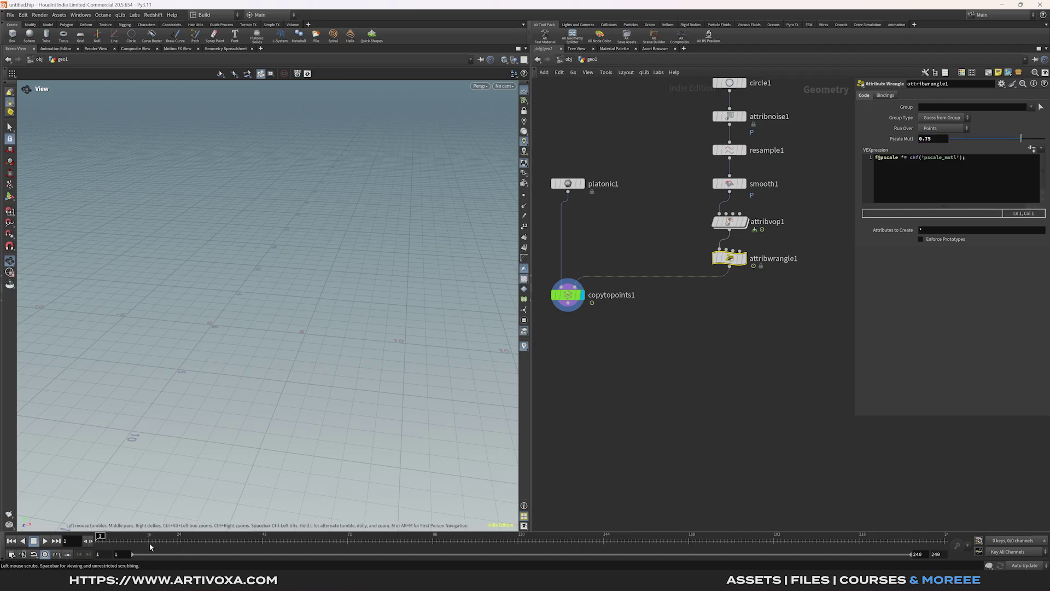
drag(150, 541, 228, 536)
Step: Try a Pscale Mutl value of 1.5 and set it back to 0.75
drag(1038, 138, 1035, 148)
double_click(948, 141)
text(1.5)
key(Return)
double_click(937, 142)
text(0.75)
key(Return)
Step: Insert an Attribute Adjust Float node for pscale between the Attribute Wrangle and Copy to Points nodes
drag(566, 297, 566, 330)
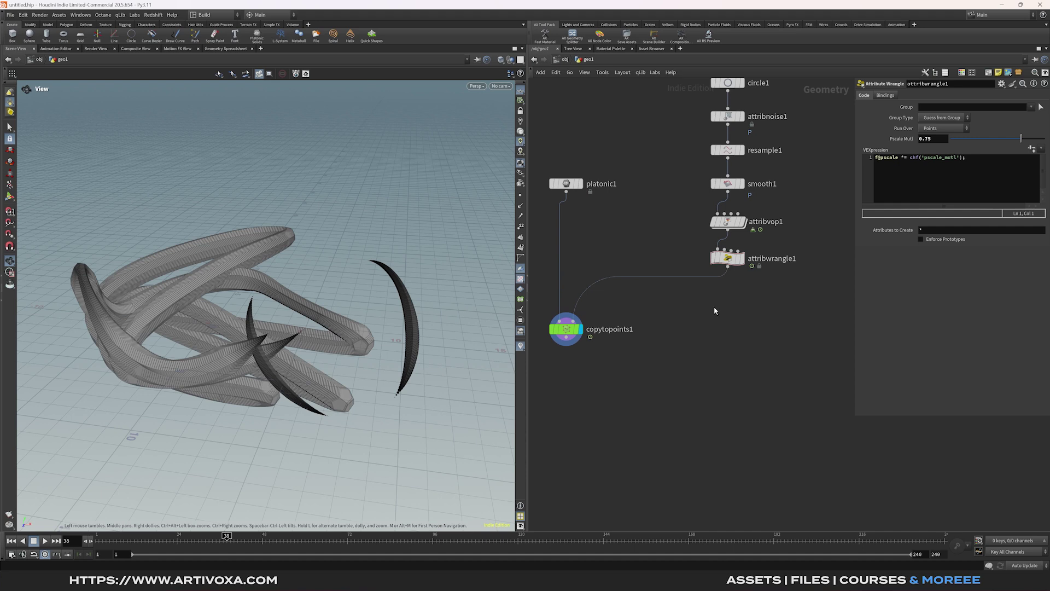
key(Tab)
text(att adj)
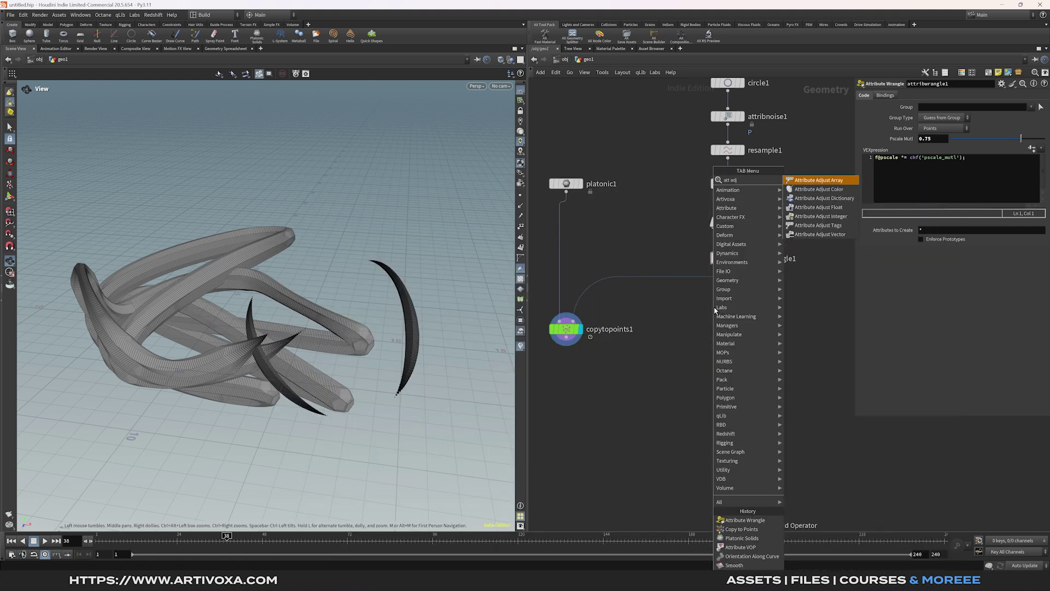
click(818, 207)
click(707, 284)
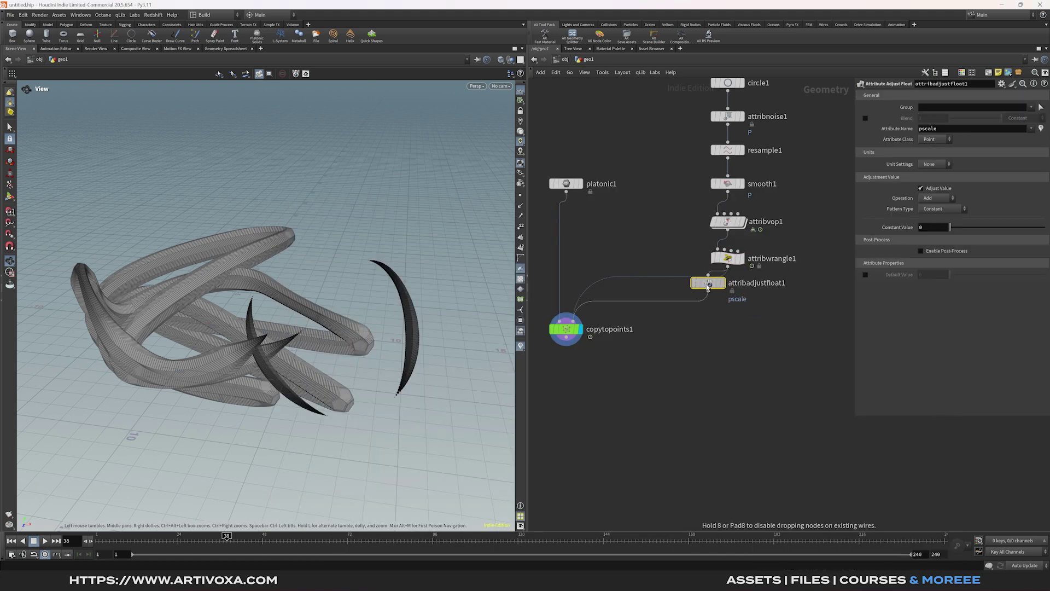
drag(707, 286, 727, 297)
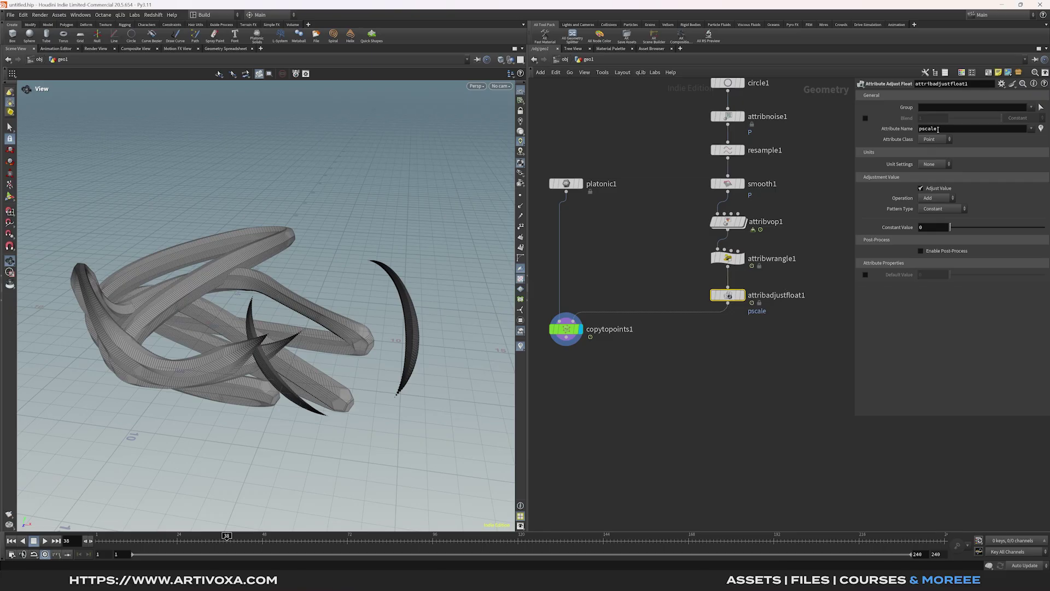
Step: Set the pscale adjustment's operation to Multiply and its pattern type to Noise
click(935, 164)
click(936, 165)
click(936, 199)
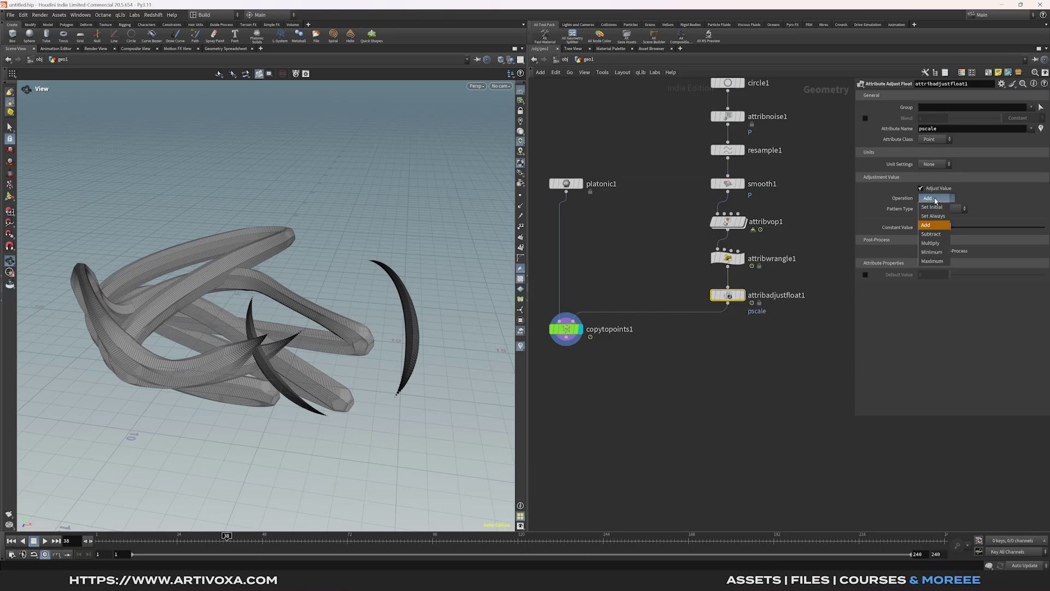
click(931, 243)
click(940, 210)
click(941, 237)
Step: Set the noise range's minimum value to 1 and maximum value to 2.5
click(934, 239)
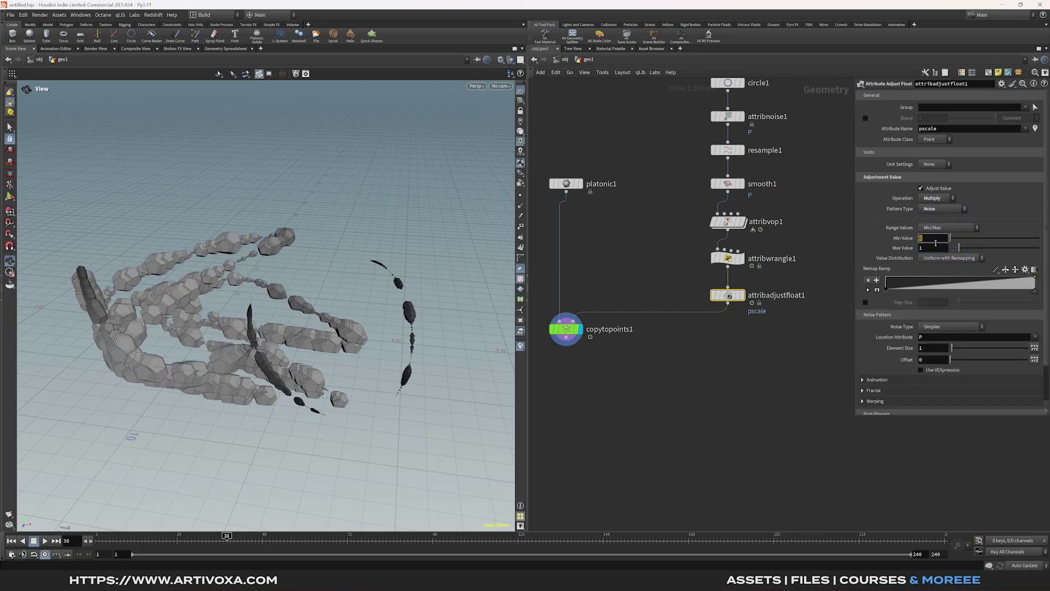
text(1)
click(936, 248)
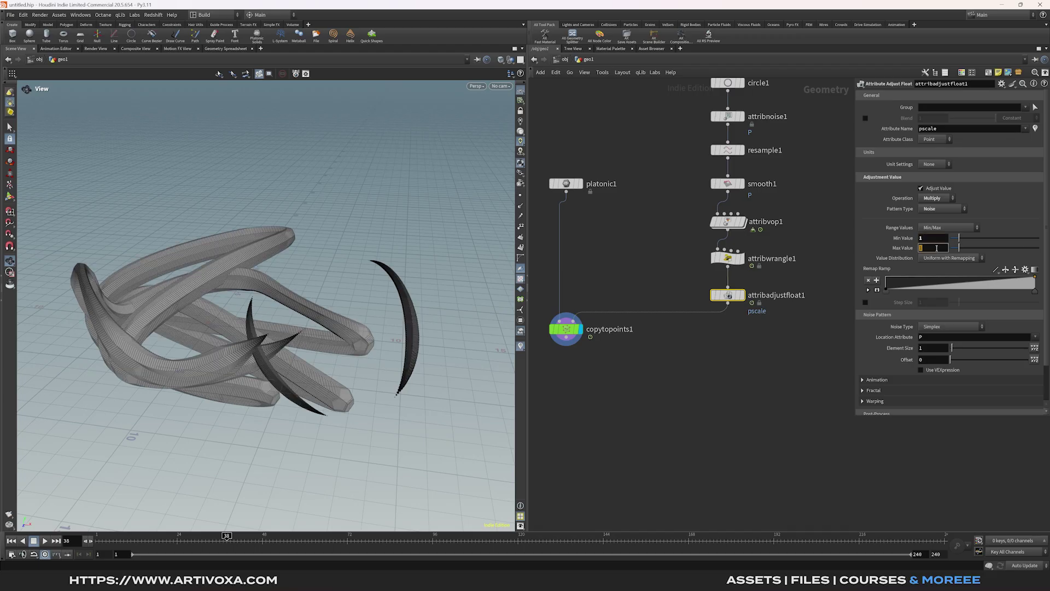
text(2.5)
key(Return)
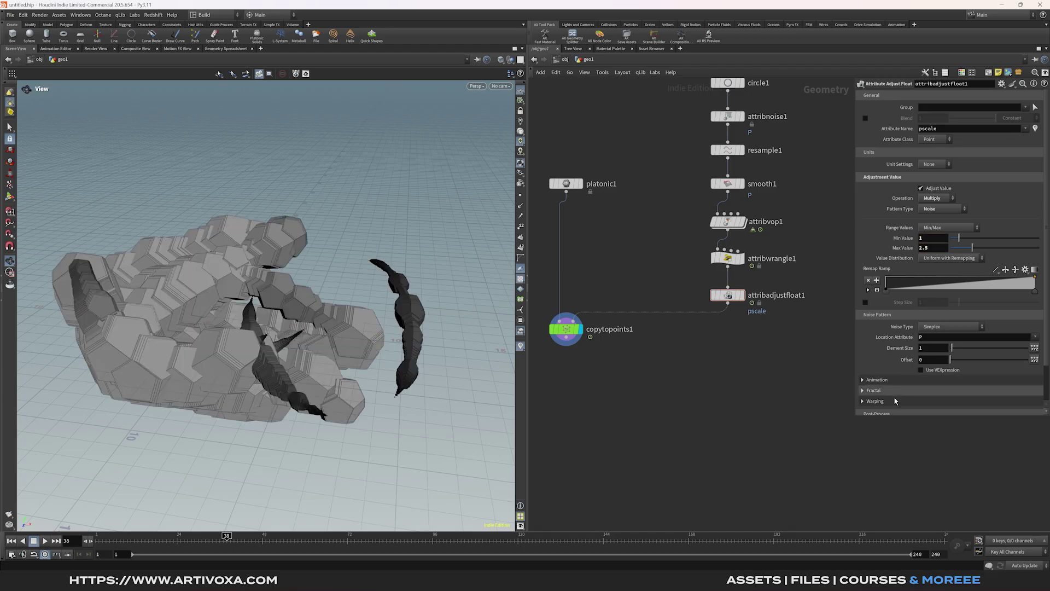
Step: Set the noise pattern's element size to 0.05 and its fractal roughness to 0
click(927, 347)
text(0.05)
key(Return)
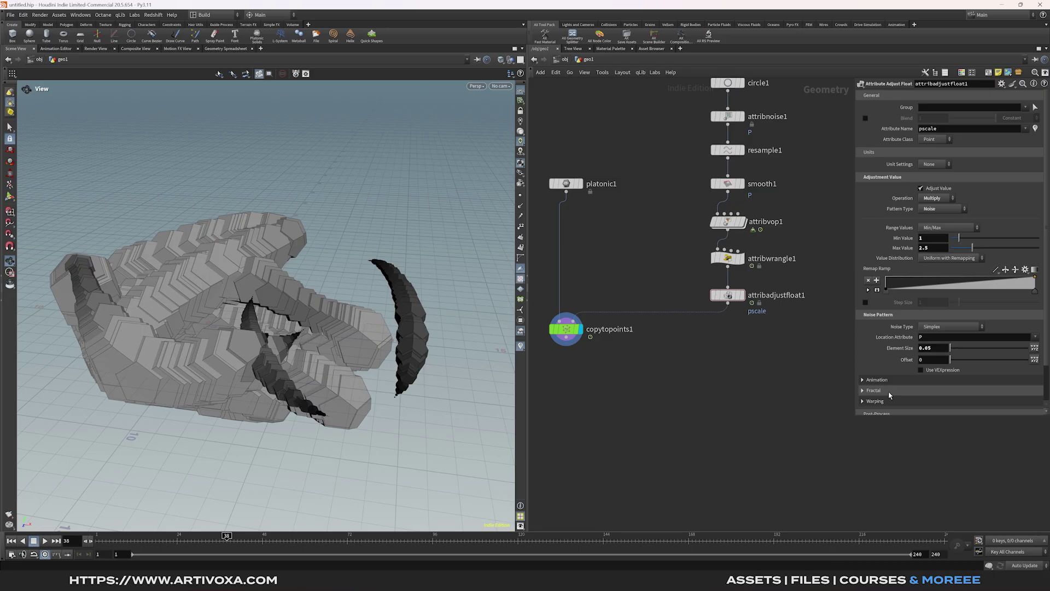
click(889, 391)
drag(939, 416, 924, 433)
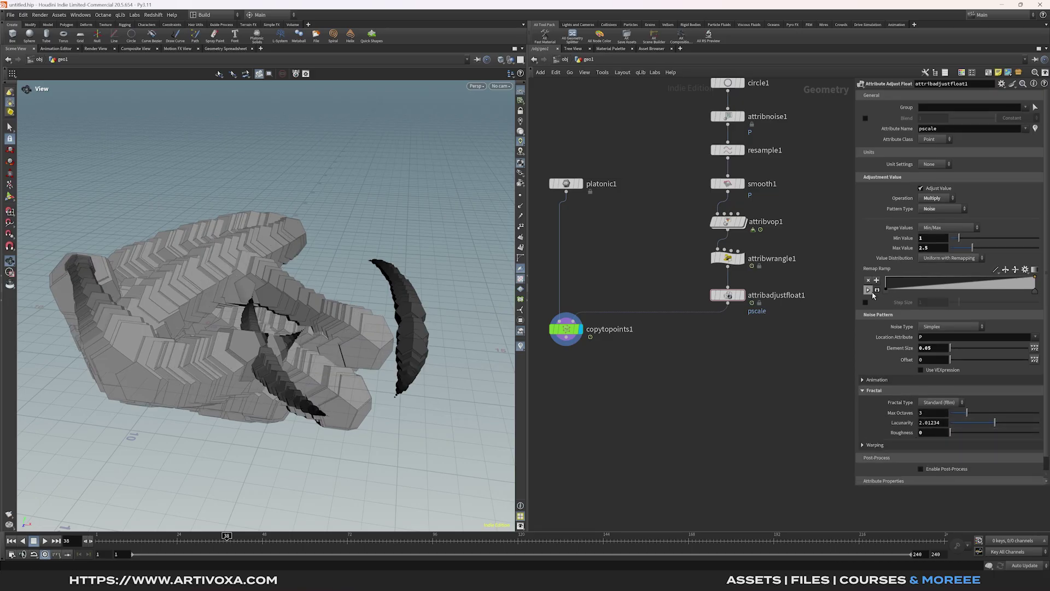
Step: Expand the pscale adjustment's remap ramp and shift its zero-value point to about 0.92
click(868, 290)
drag(856, 296, 788, 296)
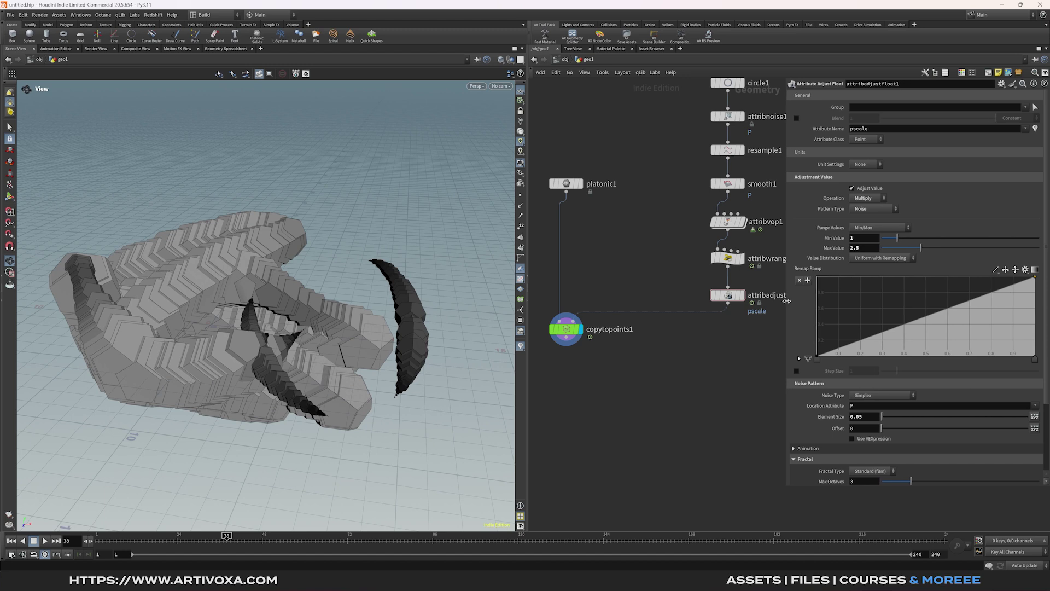
drag(1009, 291, 1018, 369)
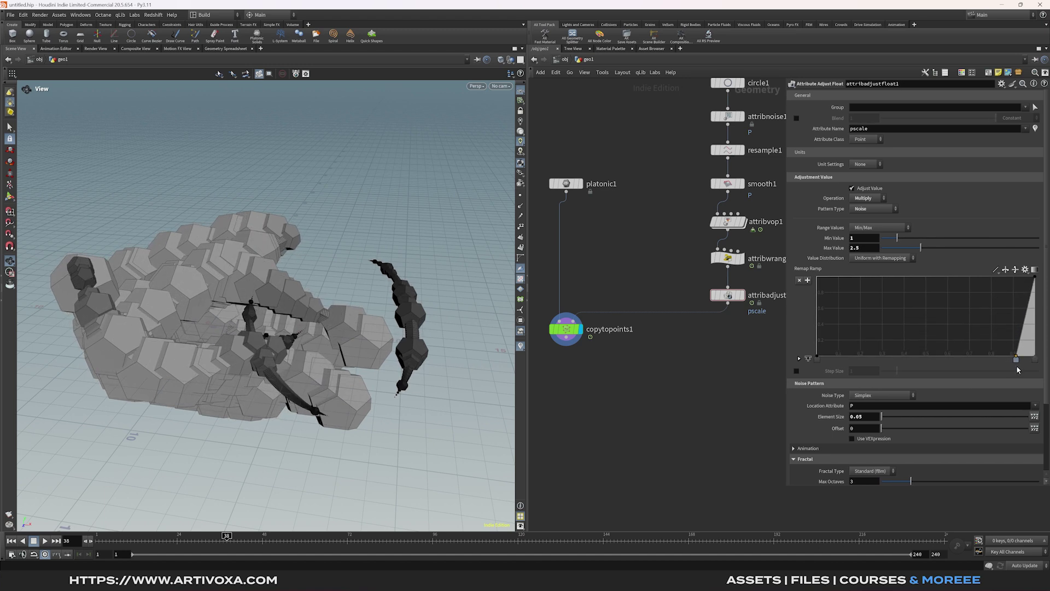
Step: Add remap ramp points forming separate narrow peaks: a full-height one near 0.1 and low ones near 0.3 and 0.65
drag(979, 354, 960, 343)
click(979, 356)
click(936, 356)
drag(883, 356, 838, 276)
click(906, 356)
click(862, 356)
click(836, 356)
click(830, 356)
click(850, 356)
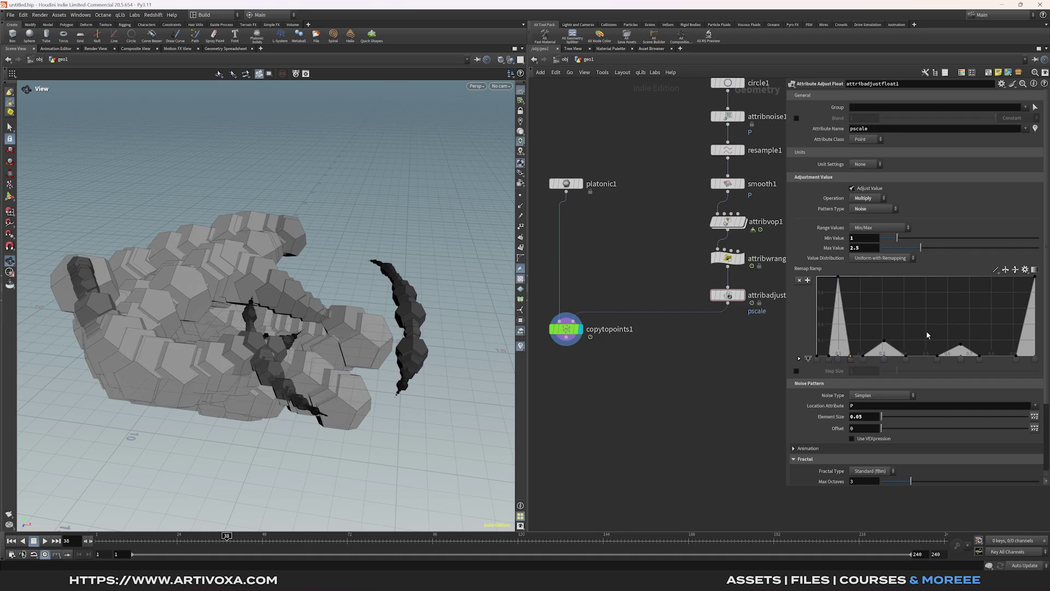
click(863, 359)
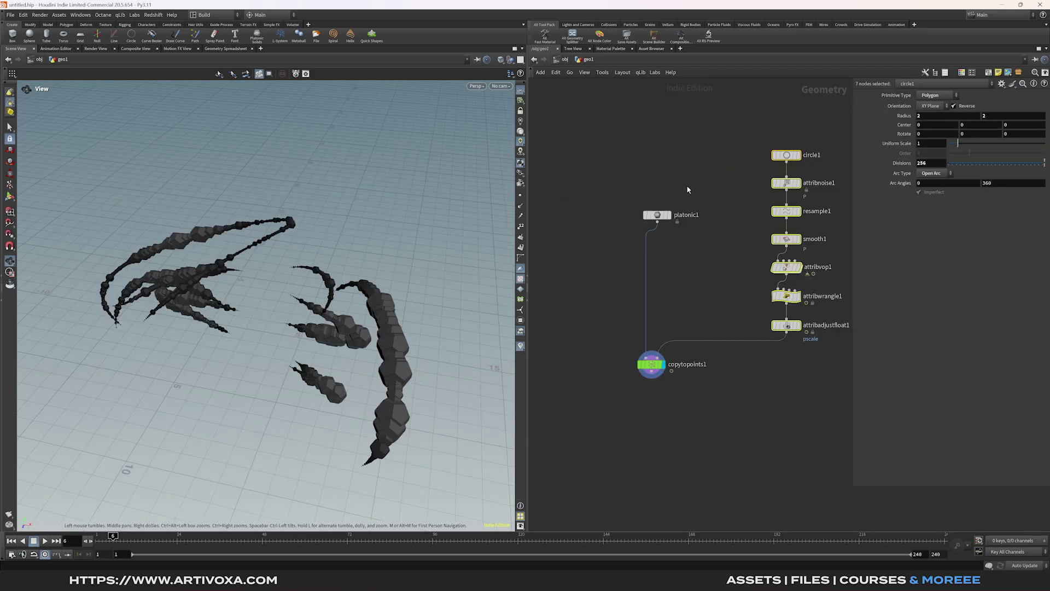
Step: Delete the Platonic Solids node and place a new File node in its area of the network
drag(687, 189, 598, 296)
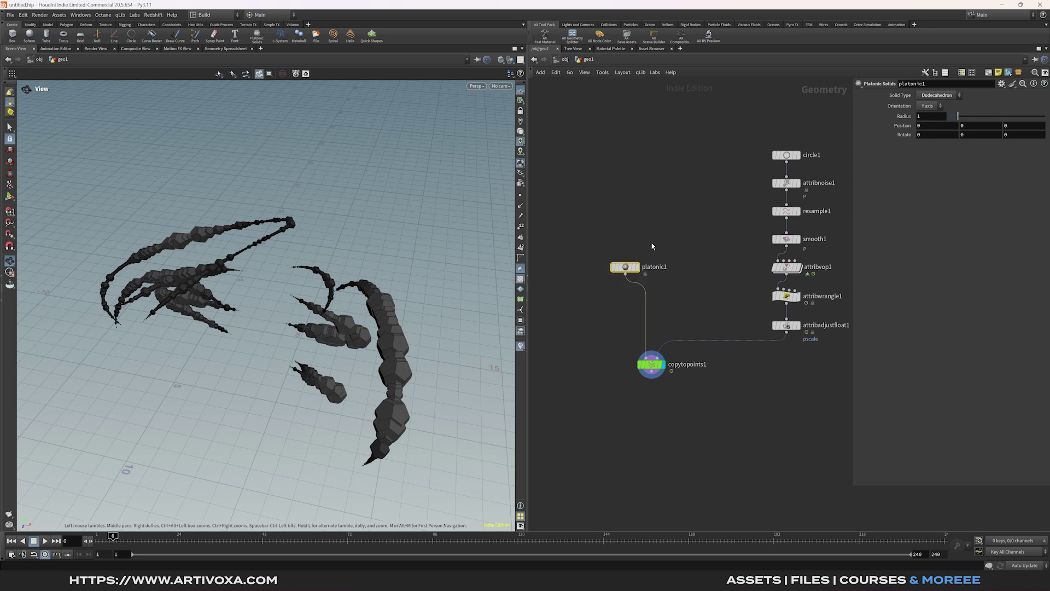
key(Delete)
key(Tab)
text(file)
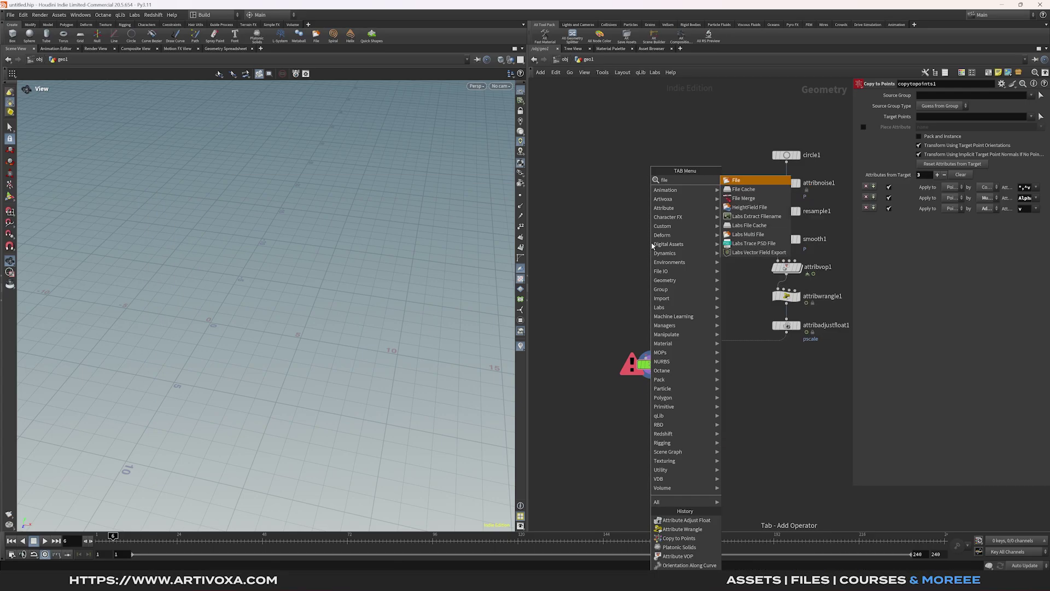
key(Return)
click(588, 224)
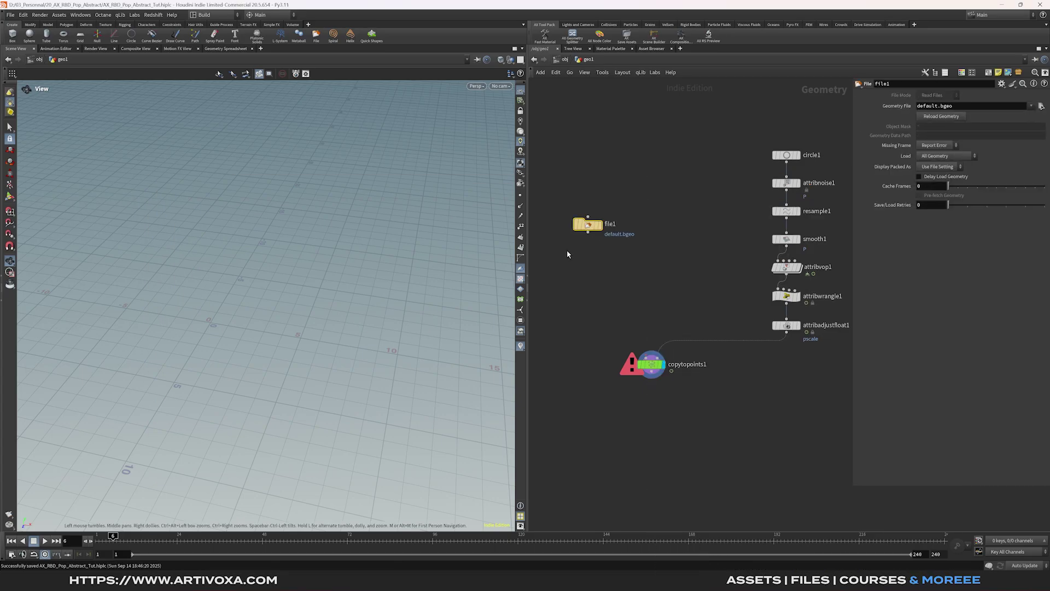
Step: Load AX_Abstract_Stretch_Sphere_FBX.fbx from the $HIP/geo folder into the File node and display it
click(1041, 106)
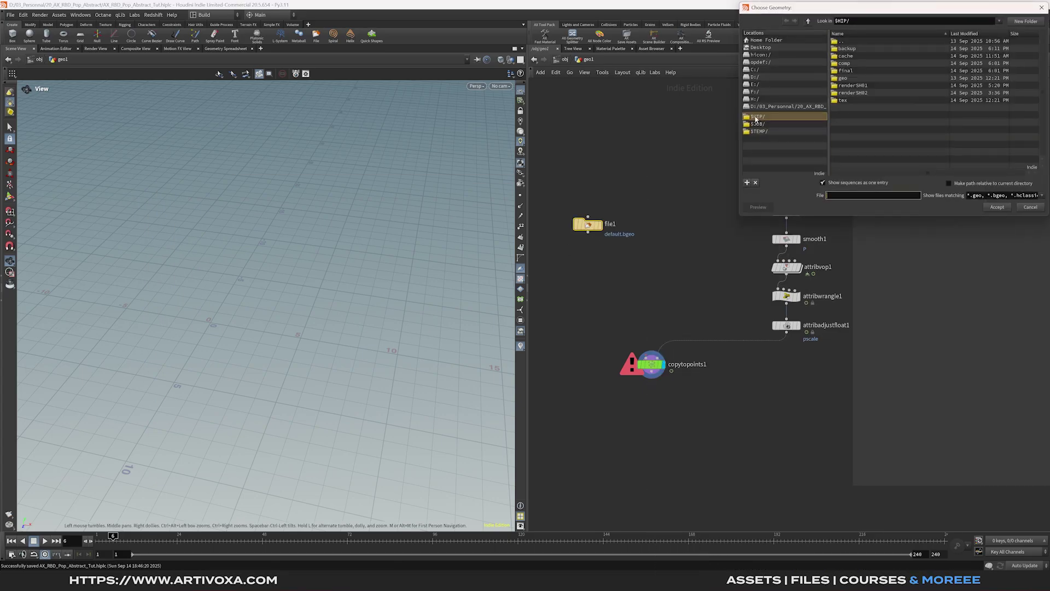
double_click(848, 78)
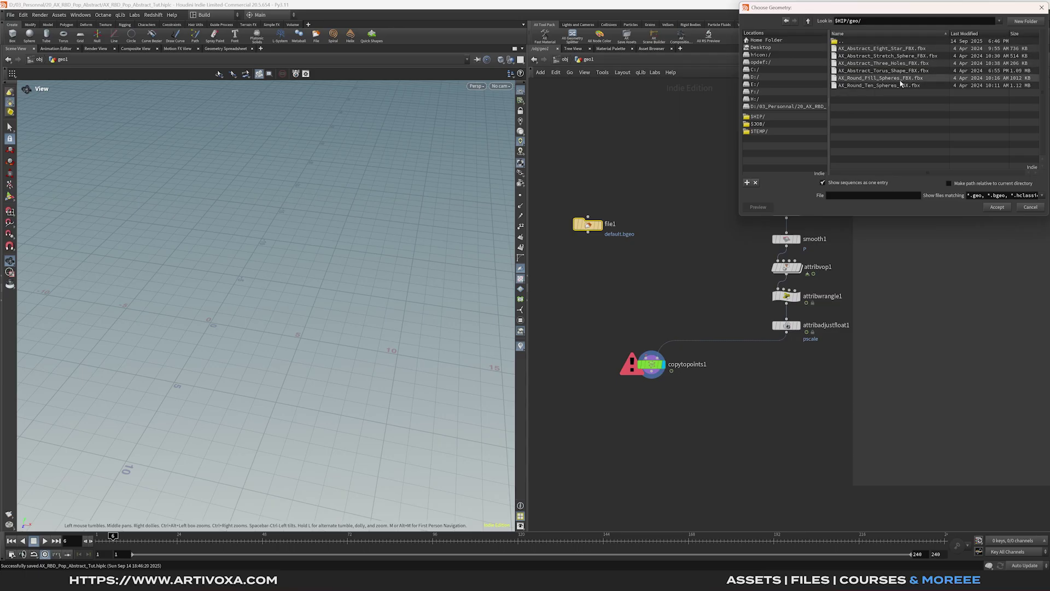
click(887, 56)
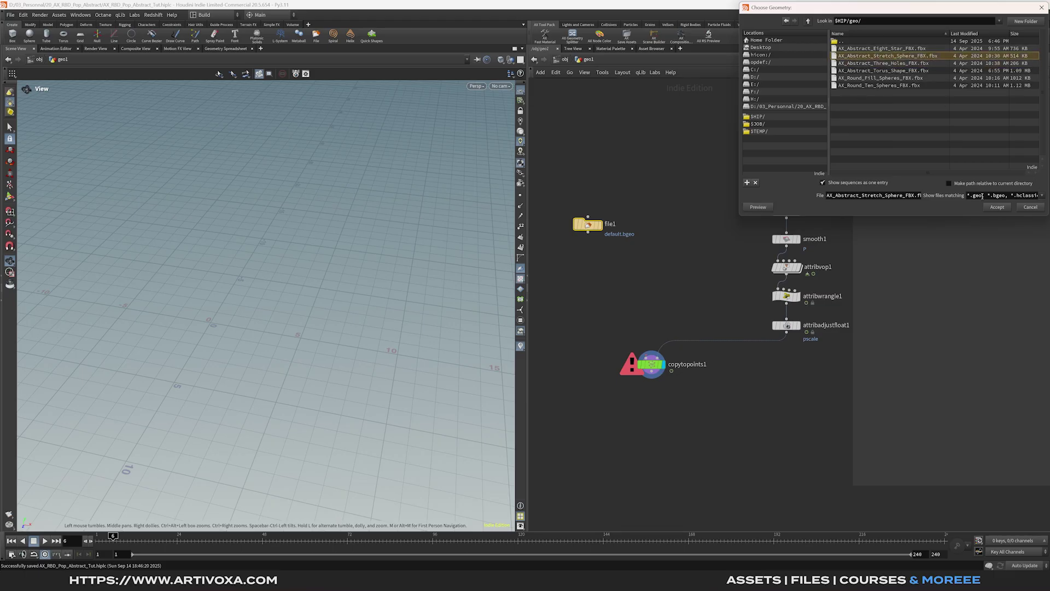
click(997, 207)
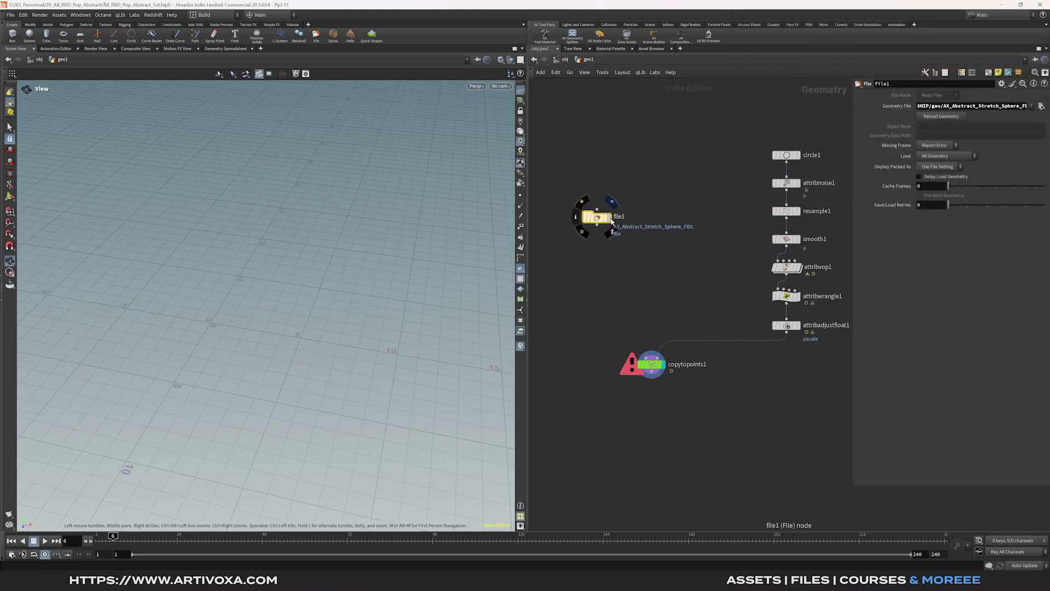
click(610, 219)
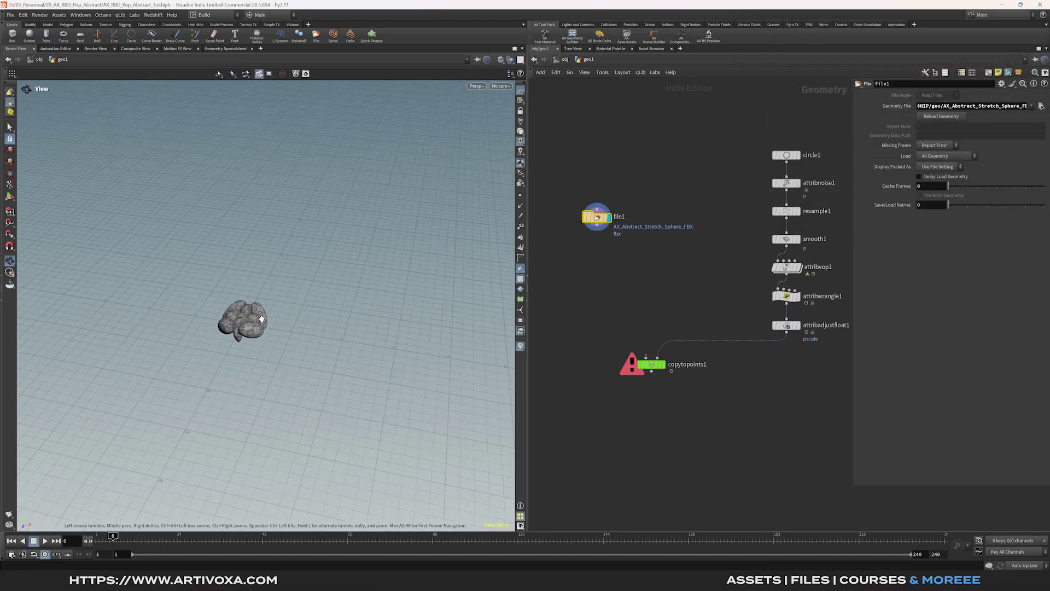
Step: Add Attribute Delete and PolyReduce nodes after the File node, and set the percent to keep to 10
key(Tab)
text(att dele)
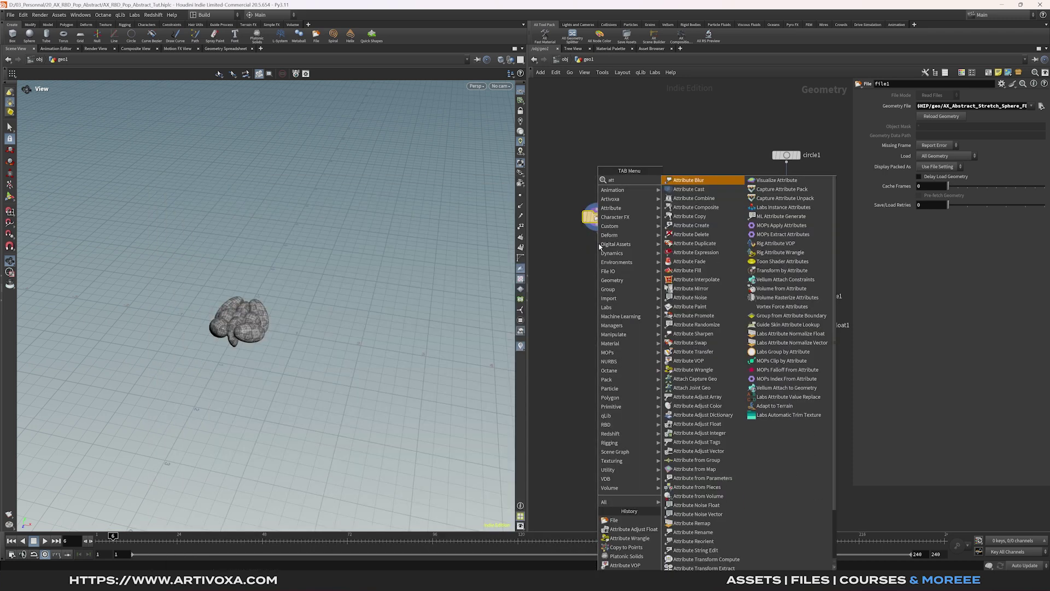
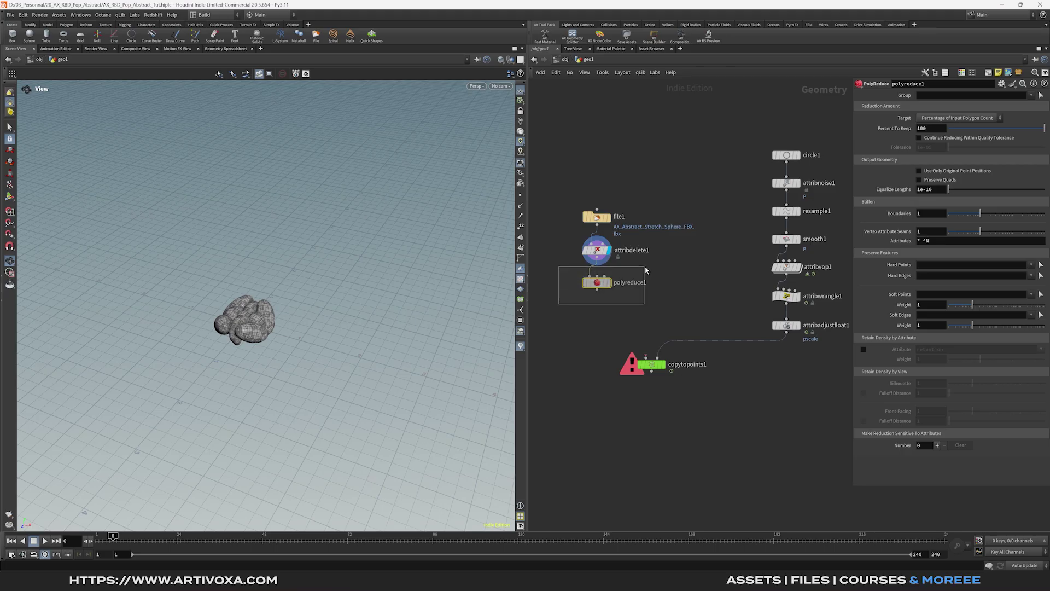
key(r)
double_click(930, 128)
text(10)
key(Return)
drag(323, 312, 219, 300)
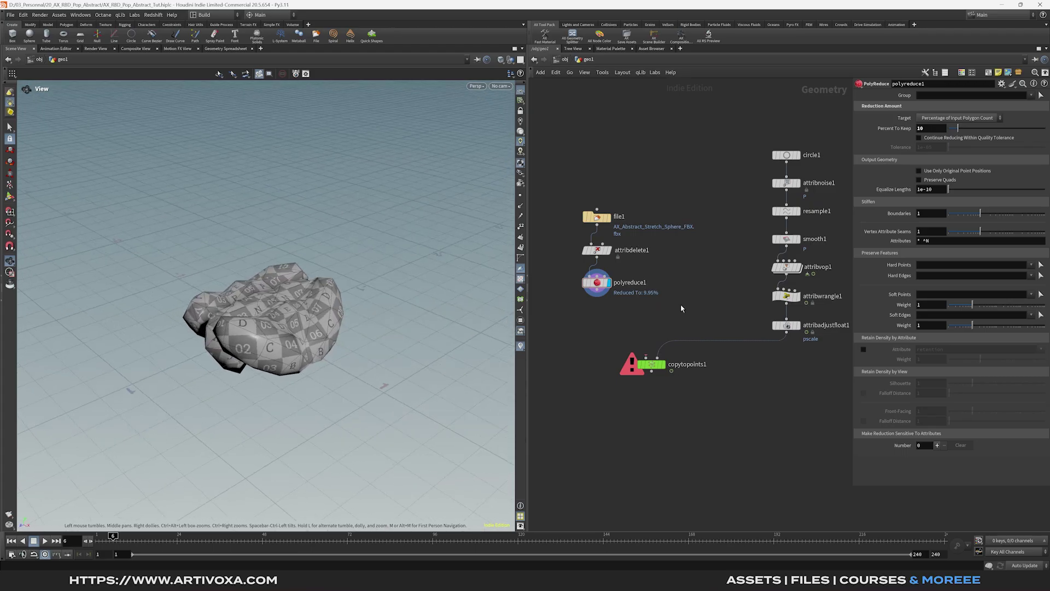
Step: Append a Color node after PolyReduce and set its color to dark red (0.3, 0.075, 0.075)
key(Tab)
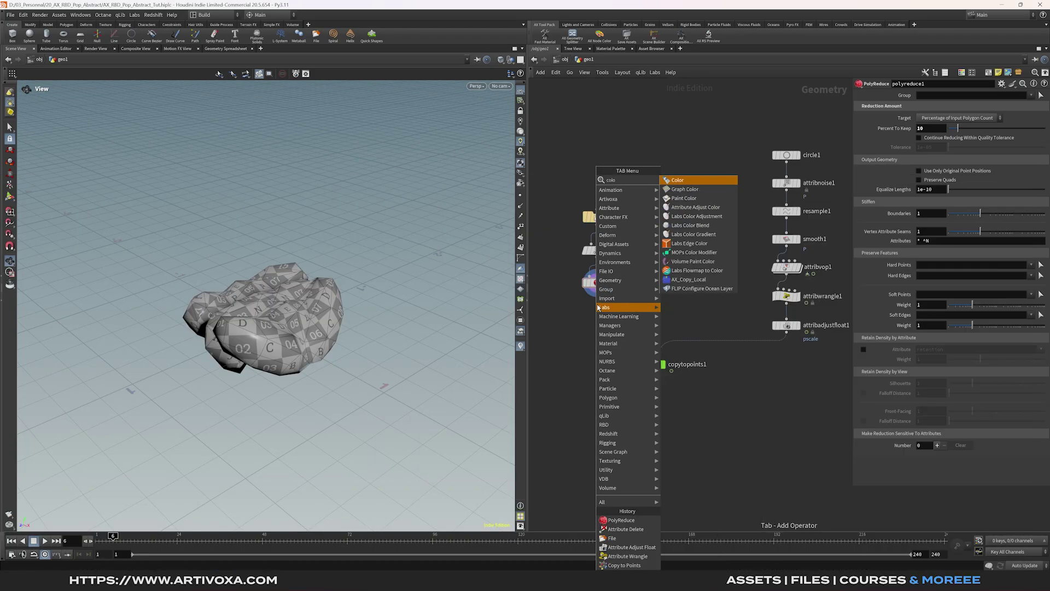
text(col)
key(Return)
click(597, 309)
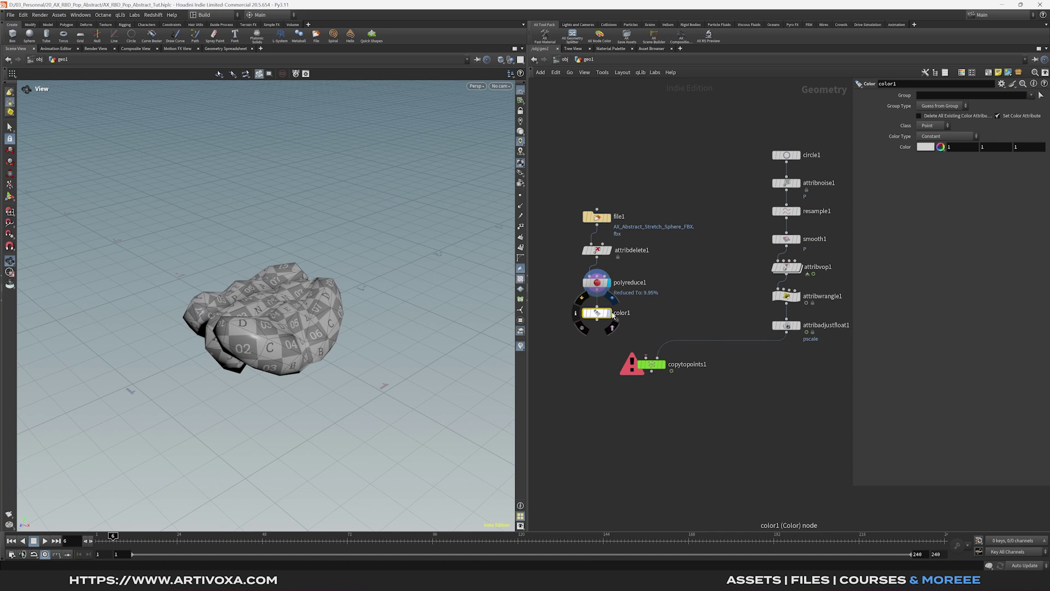
click(608, 312)
click(941, 147)
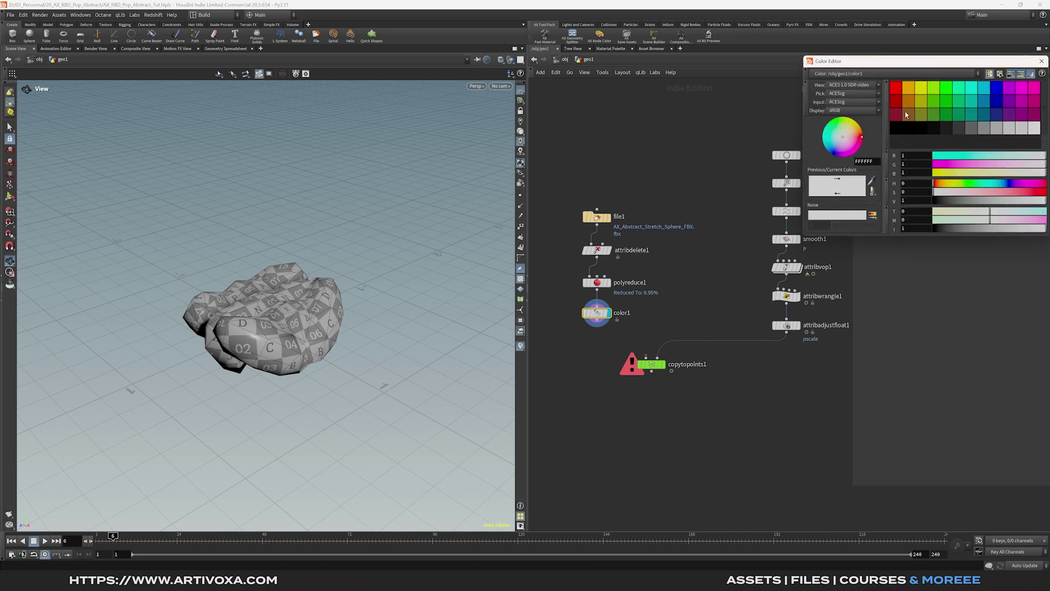
click(871, 98)
Step: Lay out the File-to-Color node chain as a compact column, away from Copy to Points
key(l)
drag(564, 205, 588, 241)
click(587, 241)
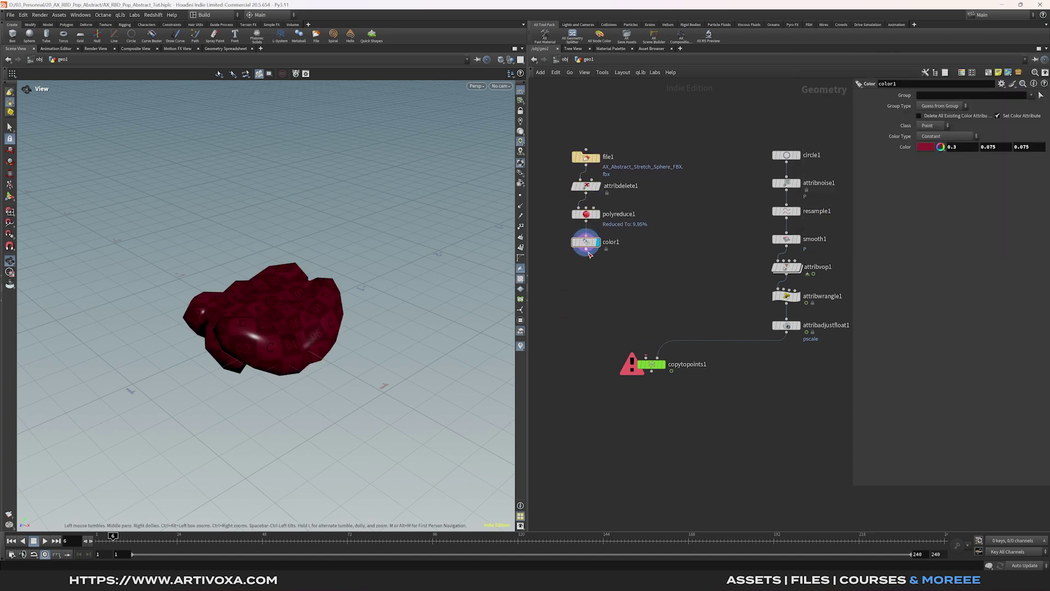
Step: Append an Attribute Wrangle after the Color node with the code "i@variant = 0;"
key(Tab)
text(attribw)
key(Return)
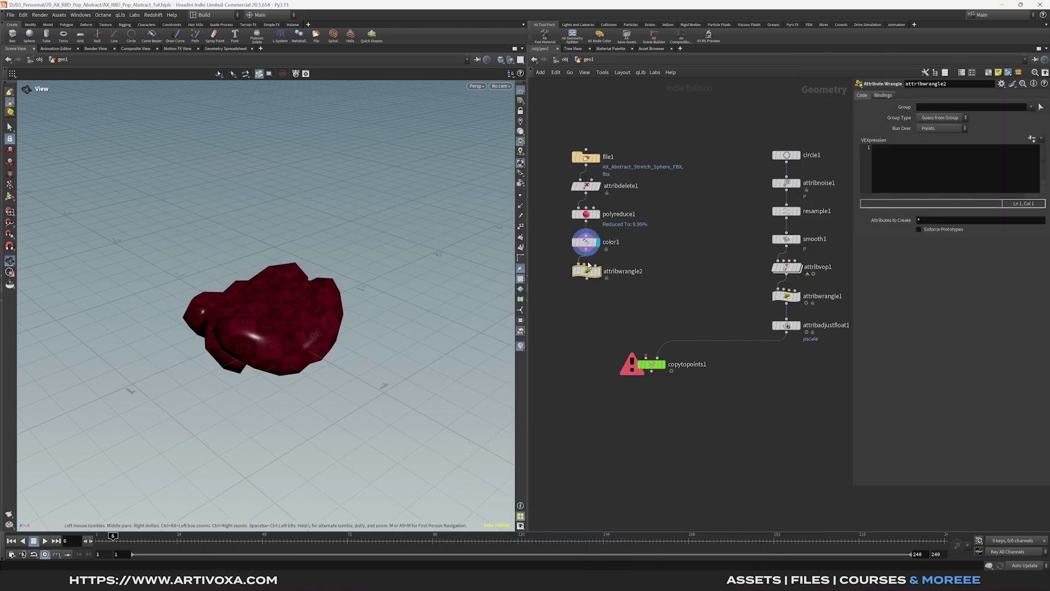
click(601, 278)
click(921, 183)
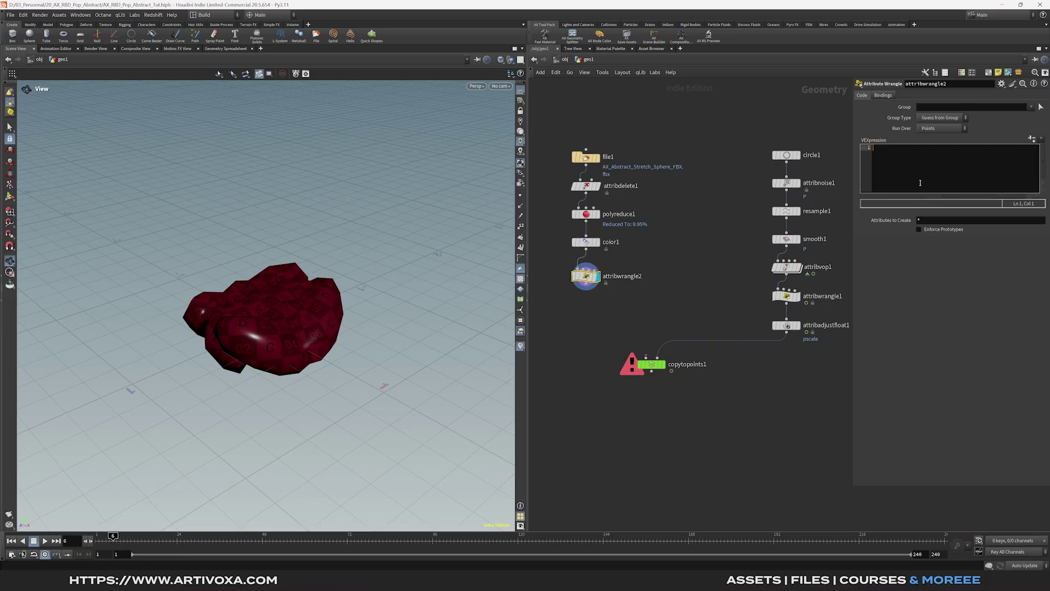
text(i@variant = 0;)
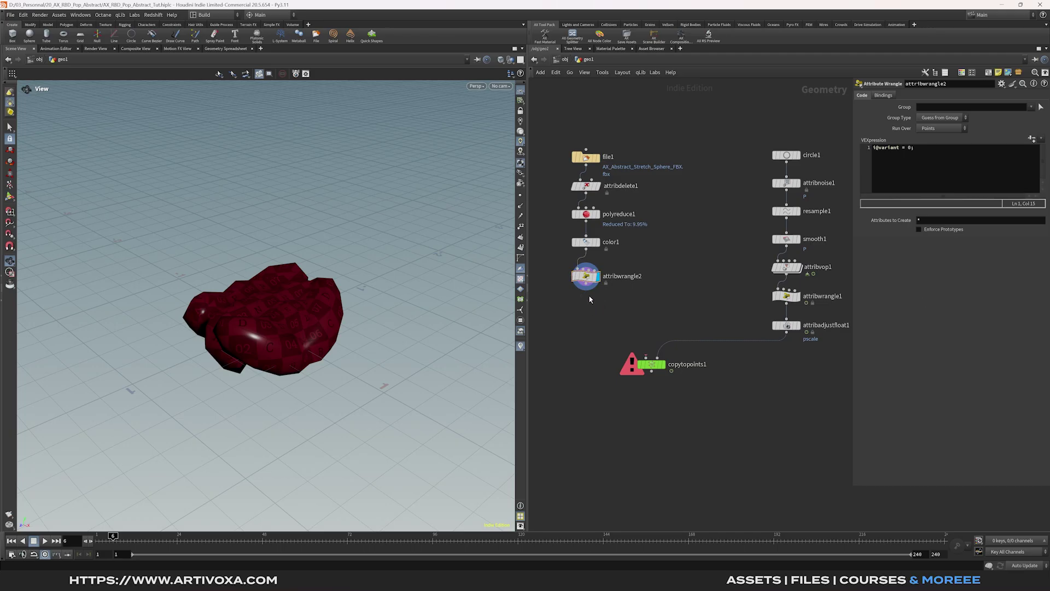
Step: Append a Match Size node after the variant wrangle and enable Scale to Fit
key(Tab)
text(match)
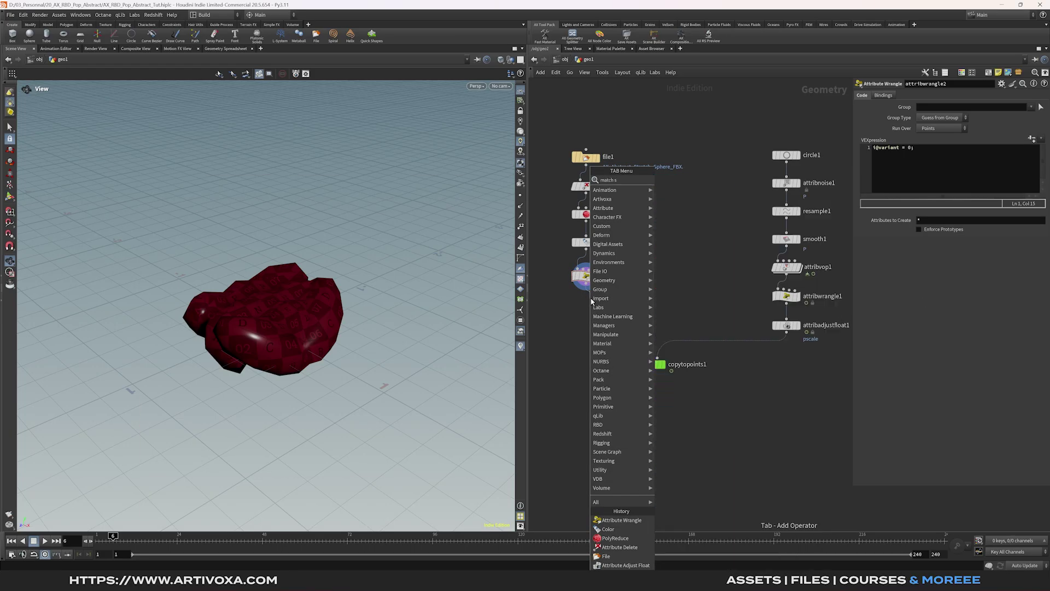
key(Return)
click(606, 308)
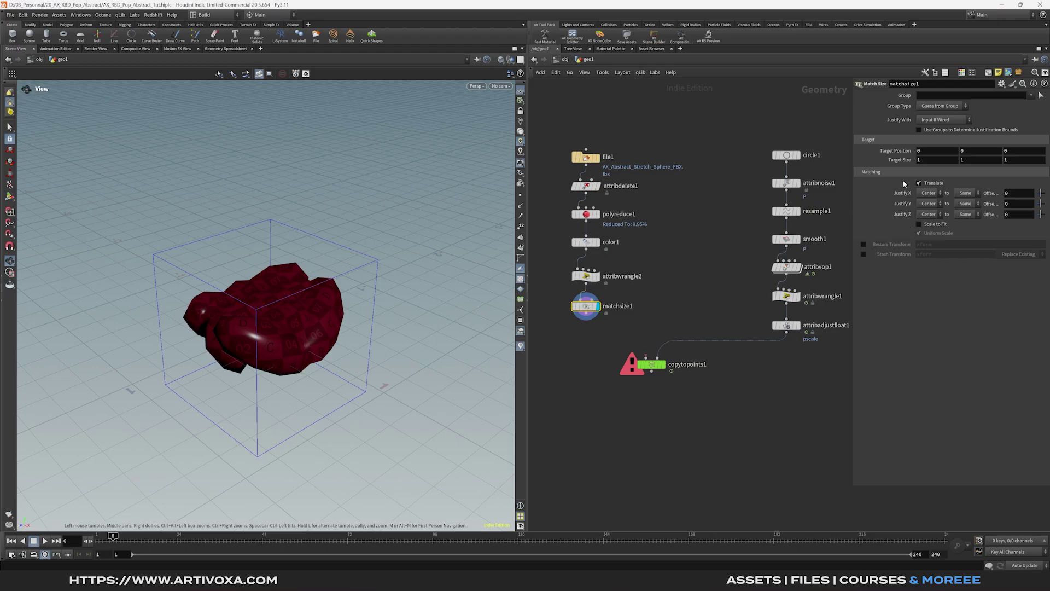
click(918, 224)
Step: Move the six-node geometry chain away from the curve chain and paste a copy of it beside the original
scroll(813, 264, down, 2)
drag(634, 178, 681, 318)
drag(669, 259, 589, 255)
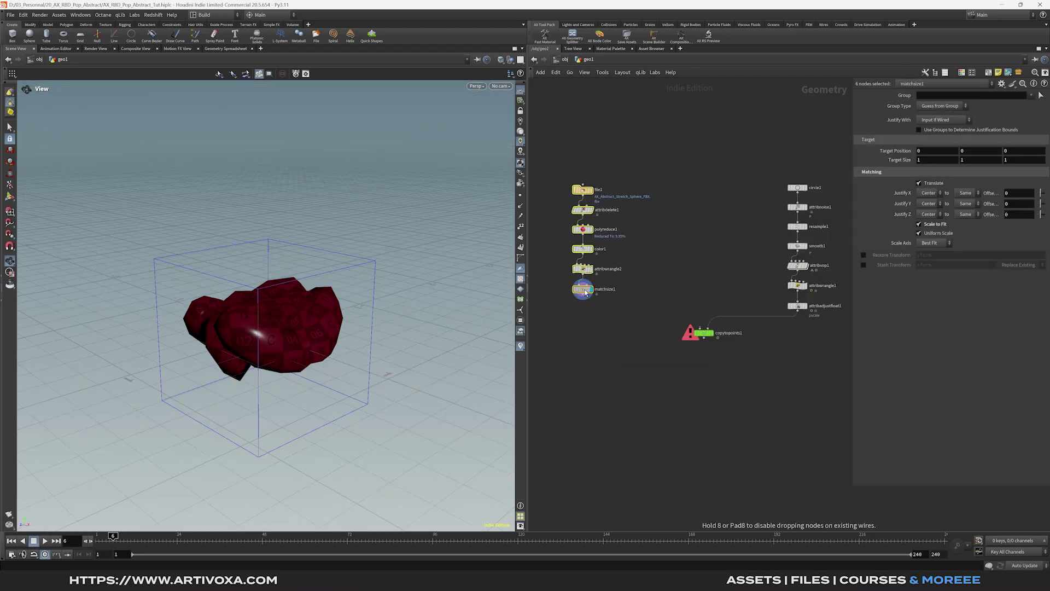
key(shift+o)
key(ctrl+z)
key(ctrl+c)
key(ctrl+v)
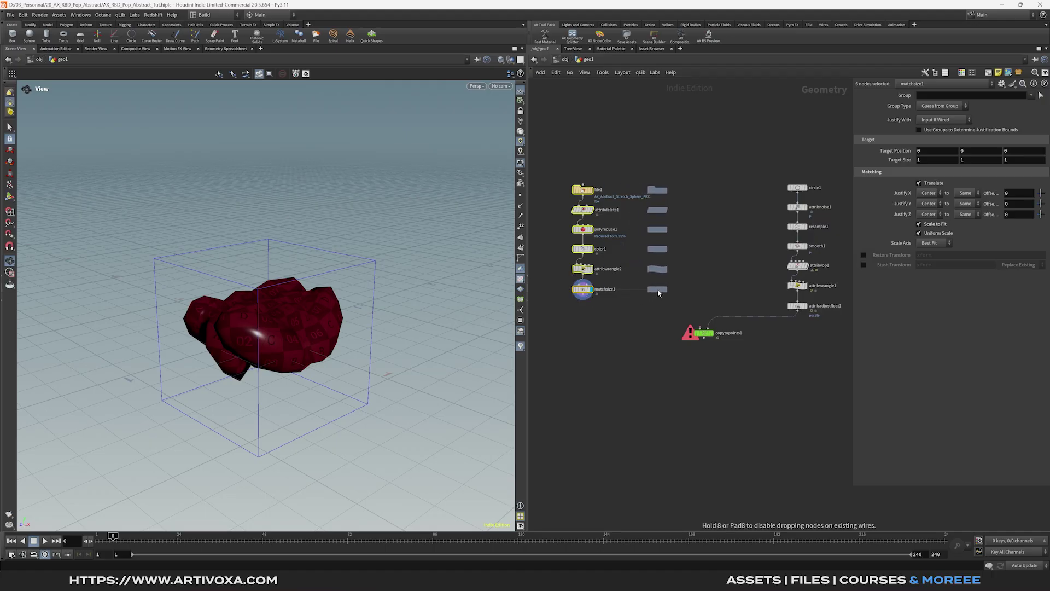
click(668, 293)
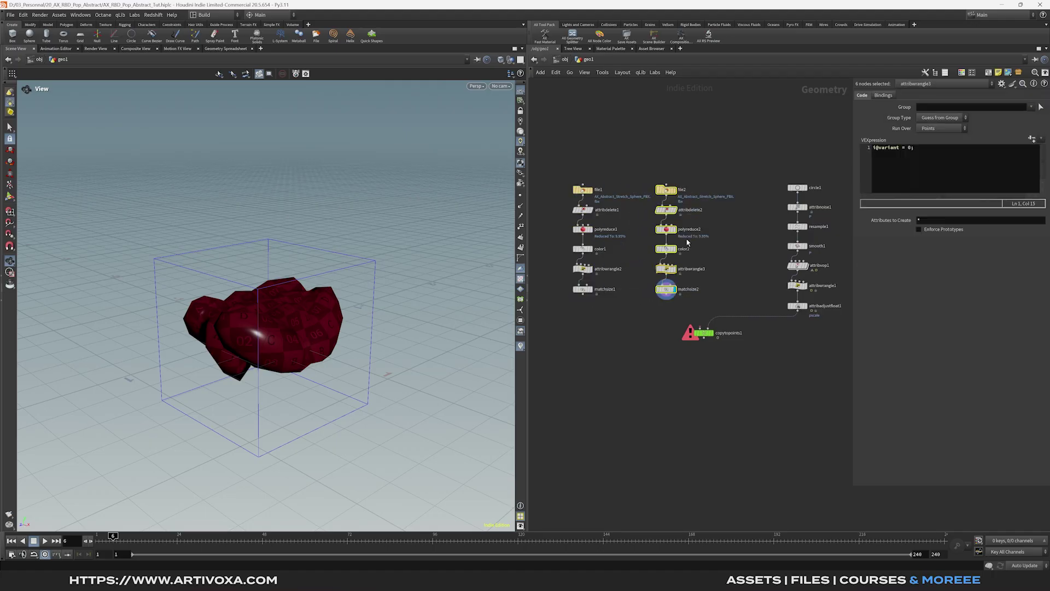
Step: Load AX_Round_Fill_Spheres_FBX.fbx into the File node of the duplicated chain
click(666, 189)
click(1041, 106)
click(879, 80)
double_click(880, 80)
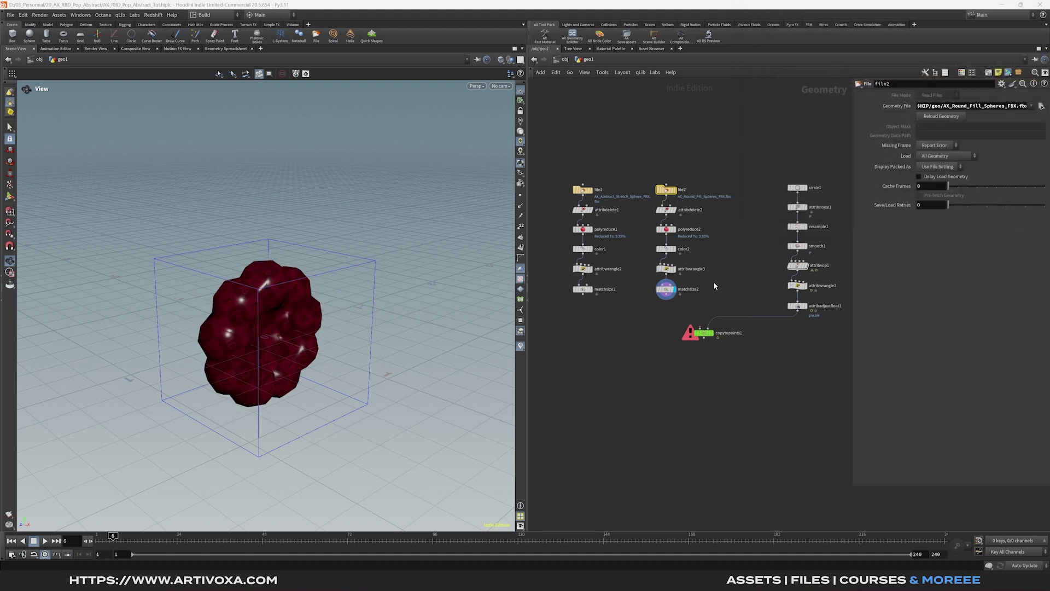
Step: Set the variant value in the second chain's Attribute Wrangle to 1
click(668, 289)
click(666, 269)
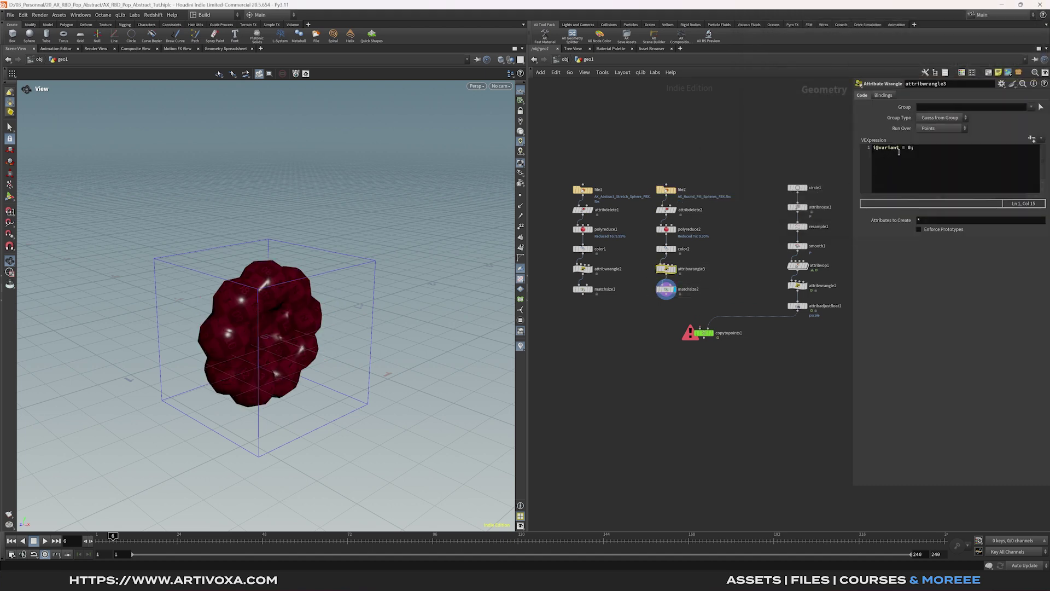
double_click(910, 148)
text(1)
click(897, 313)
Step: Duplicate the second geometry chain and load AX_Round_Ten_Spheres_FBX.fbx into the copy's File node
drag(662, 311, 694, 180)
drag(670, 294, 738, 295)
click(735, 189)
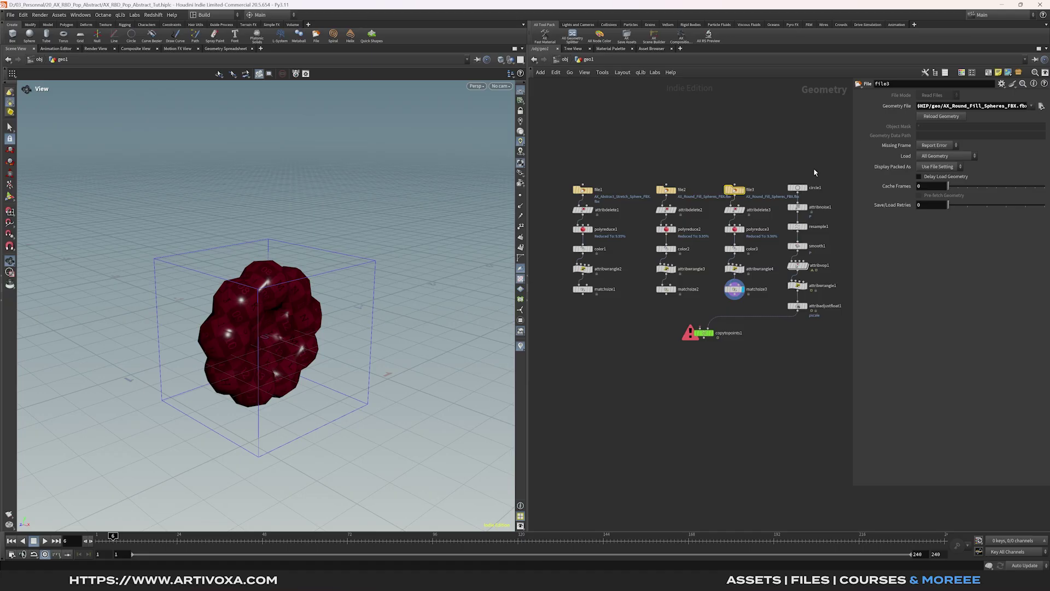
click(1041, 106)
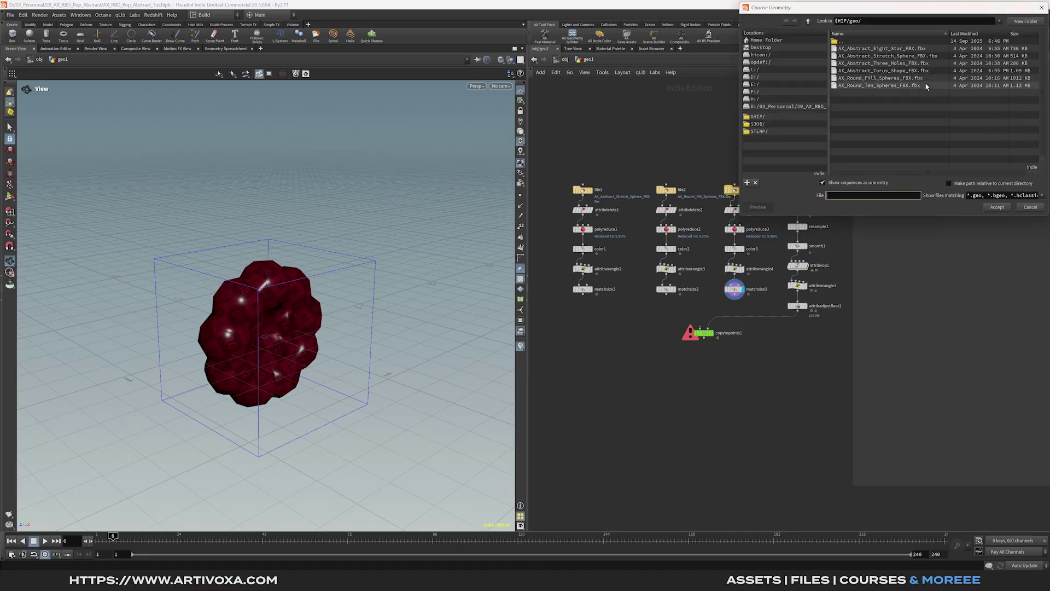
double_click(908, 86)
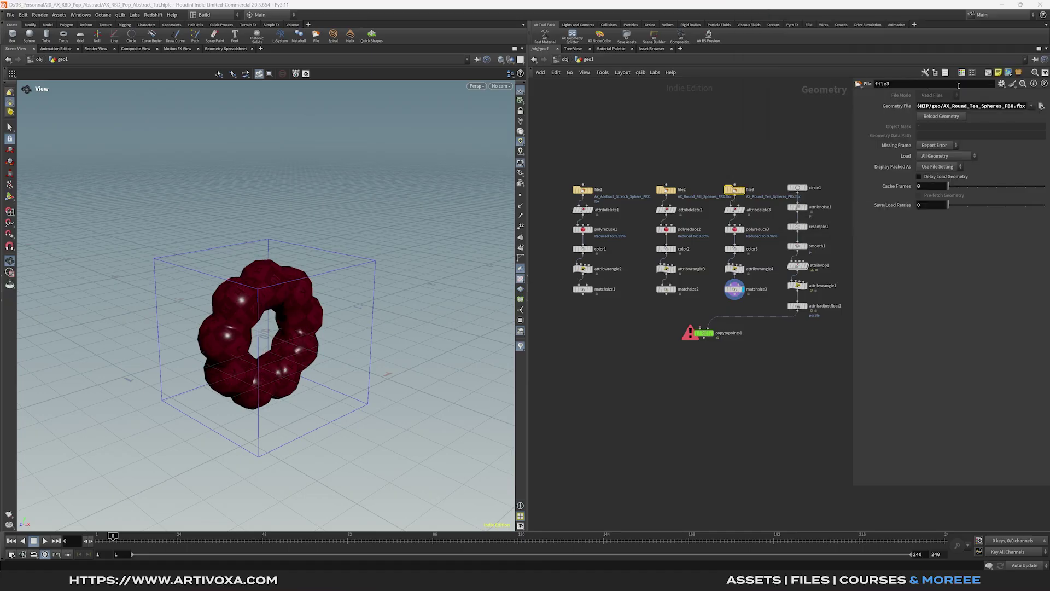
Step: Set the variant value in the third chain's Attribute Wrangle to 2
click(764, 268)
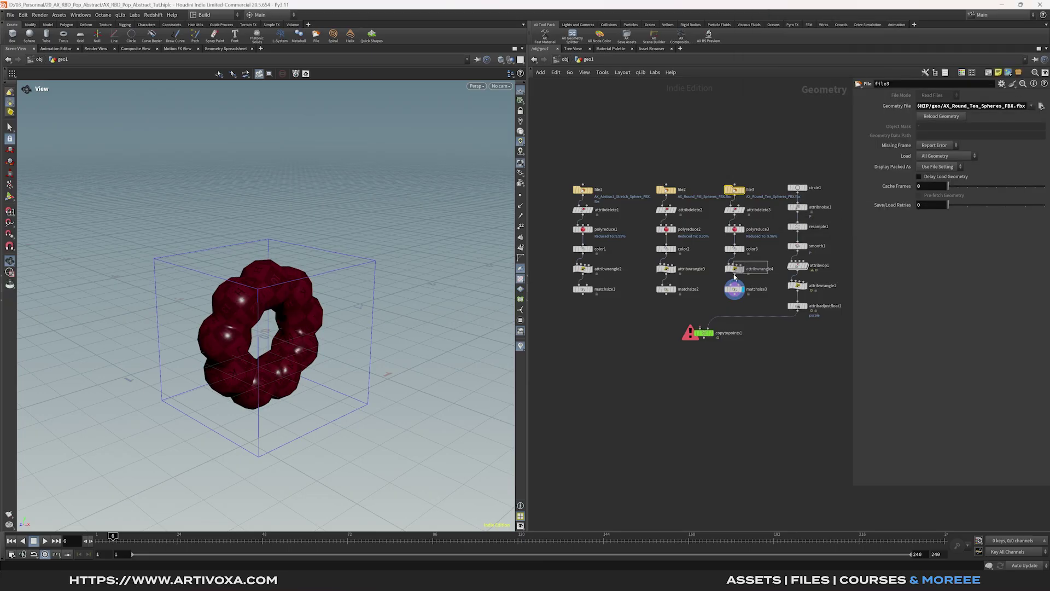
click(911, 152)
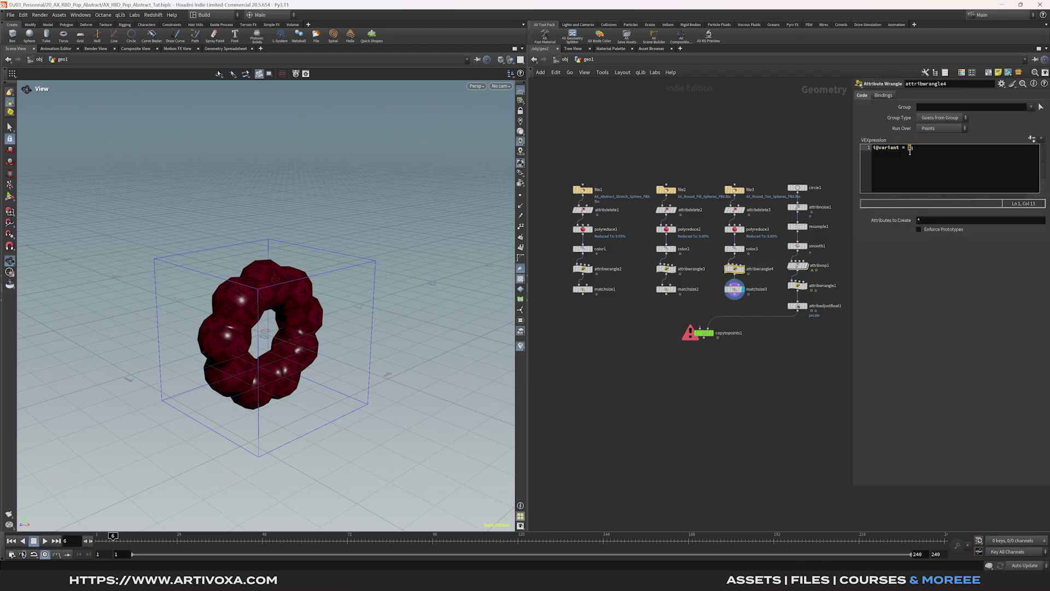
text(2)
Step: Merge the outputs of the three Match Size nodes into a single Merge node
drag(557, 310, 748, 282)
key(Tab)
text(merge)
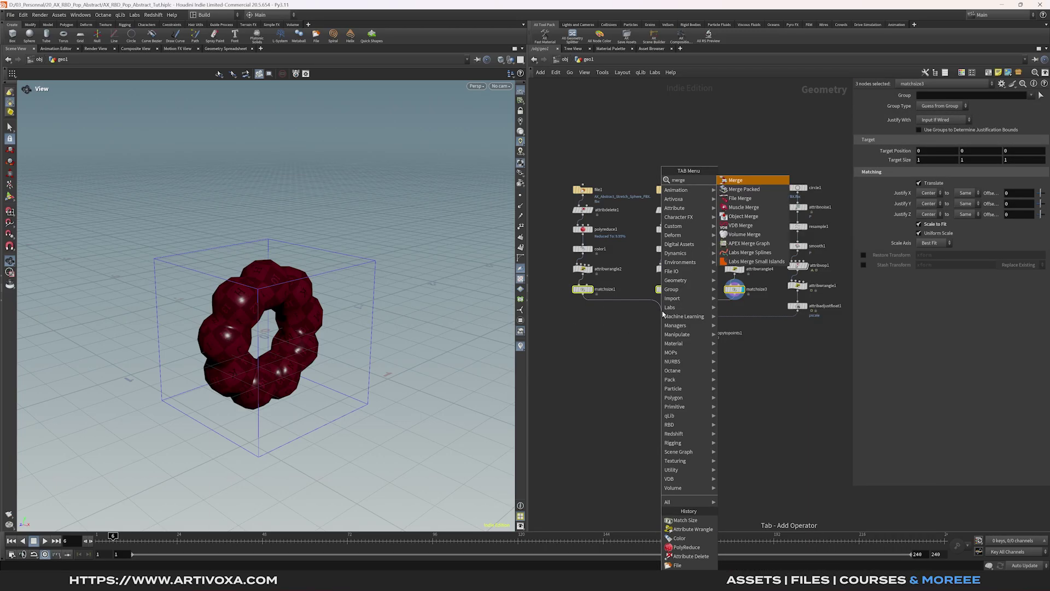
key(Return)
click(662, 313)
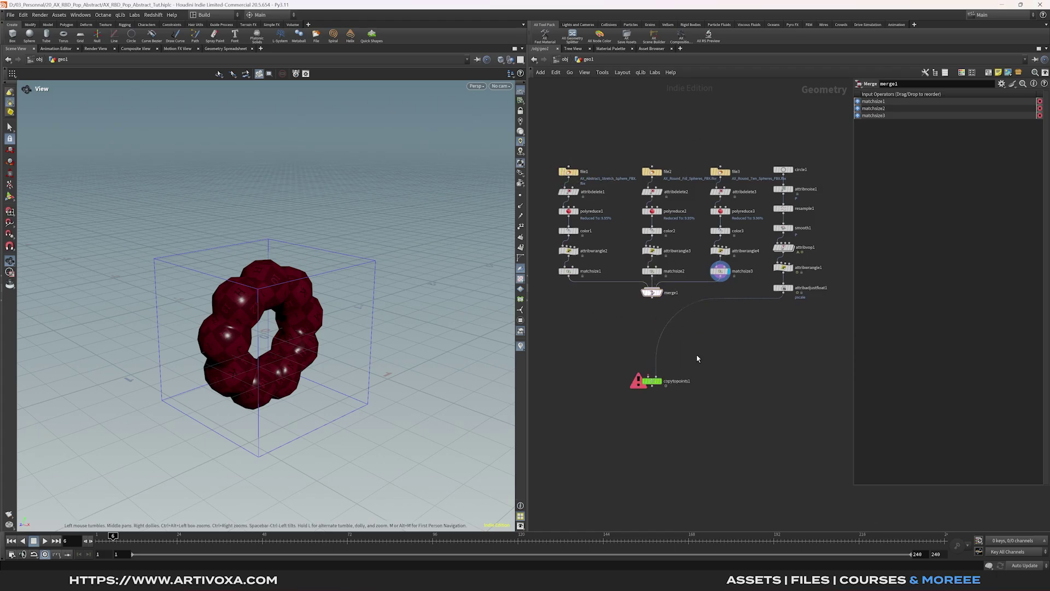
Step: Add an Attribute from Pieces node fed by the curve chain and the merge, with its Piece Attribute set to variant
key(Tab)
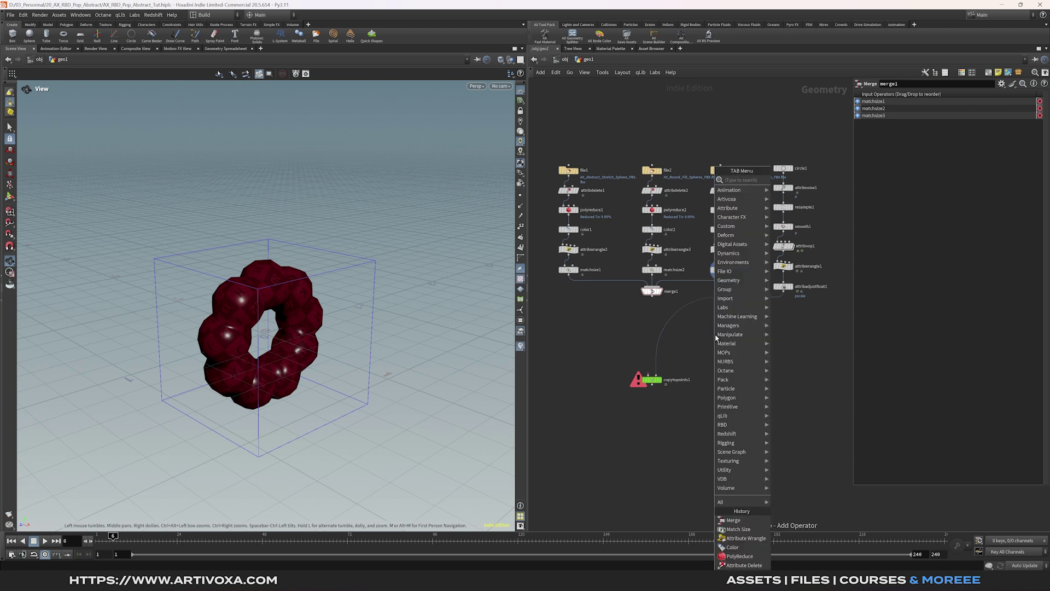
text(null)
key(Return)
click(716, 337)
drag(653, 298, 784, 324)
click(791, 321)
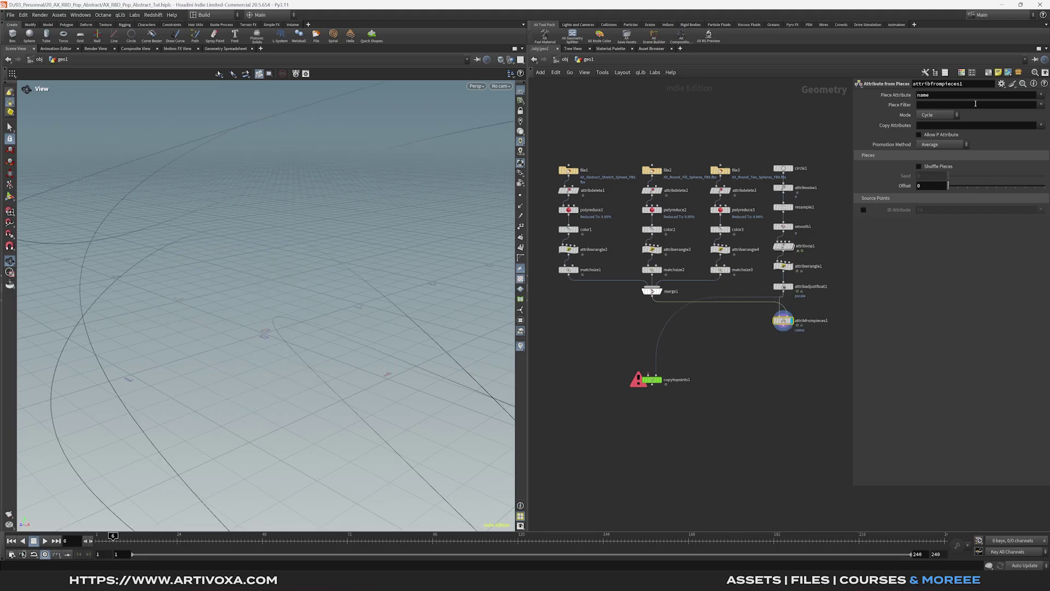
click(1040, 95)
click(1036, 104)
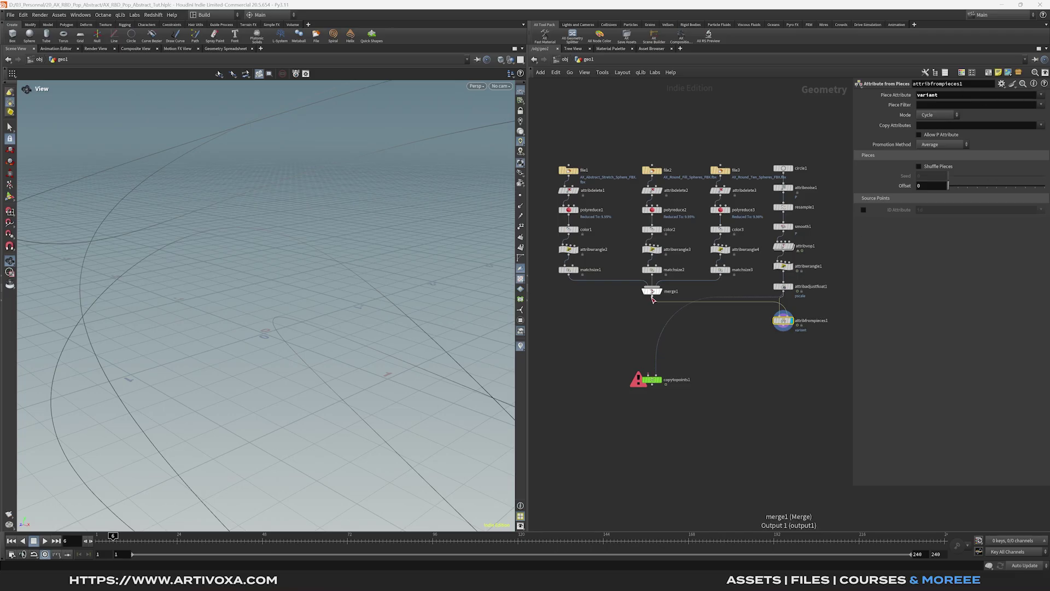
Step: Wire the merge and Attribute from Pieces into Copy to Points, enable its Piece Attribute as variant, and preview the copies at frame 8
drag(656, 298, 653, 374)
drag(786, 330, 656, 350)
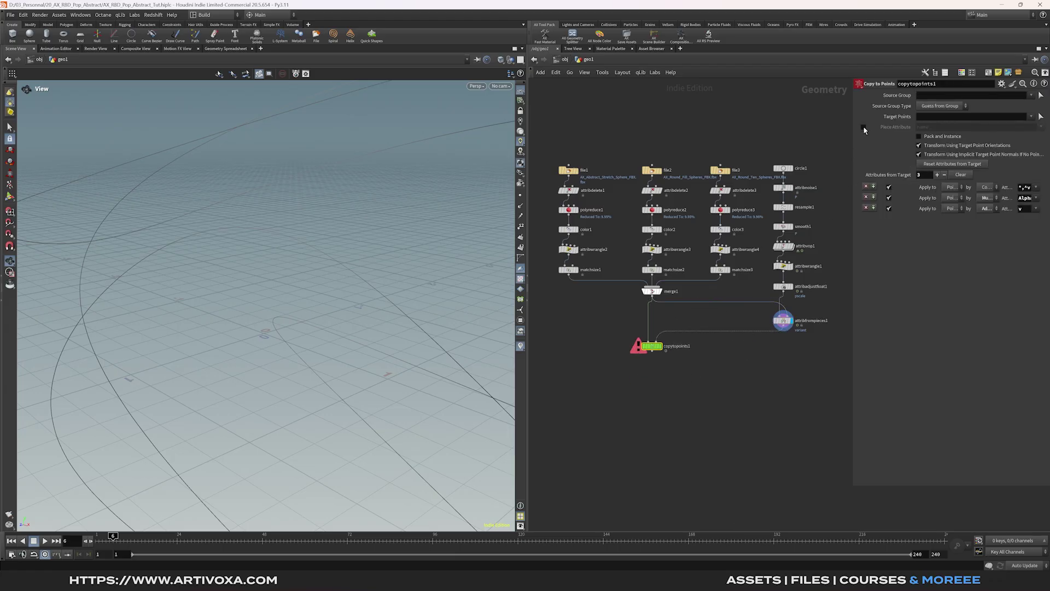
click(864, 128)
double_click(944, 129)
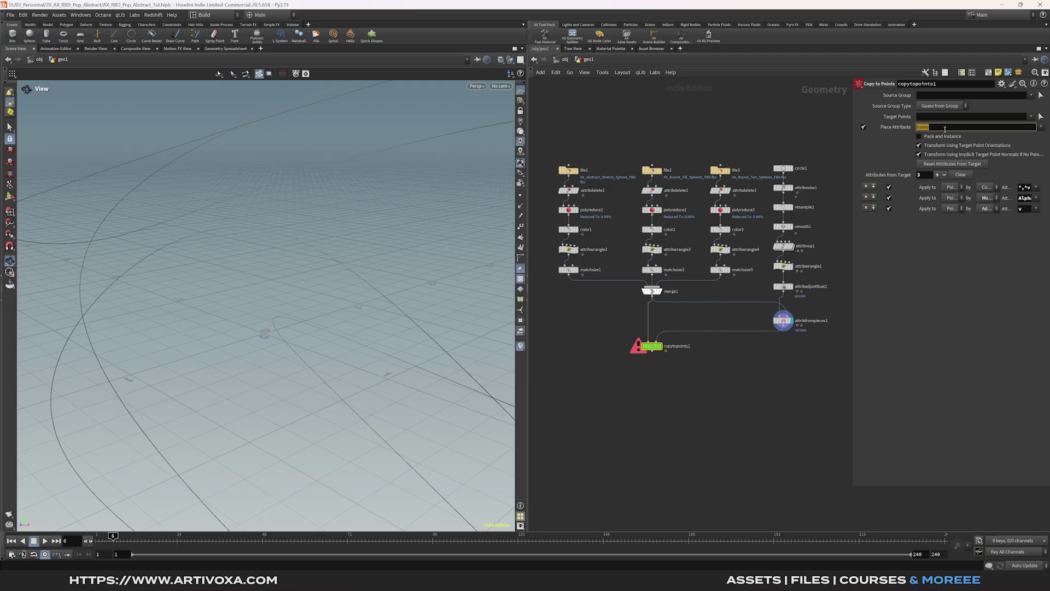
text(variant)
key(Return)
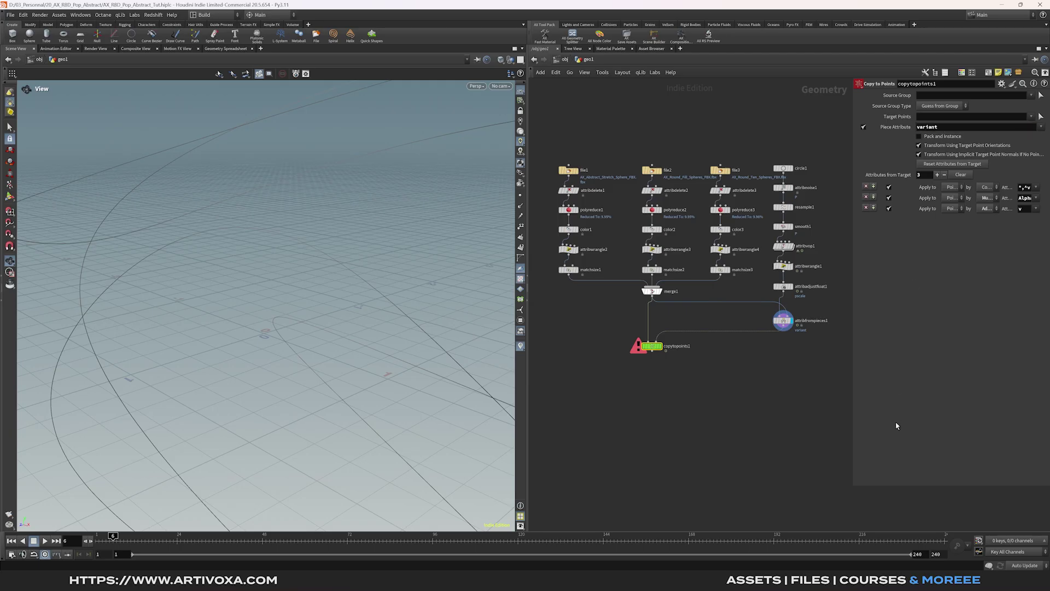
click(97, 536)
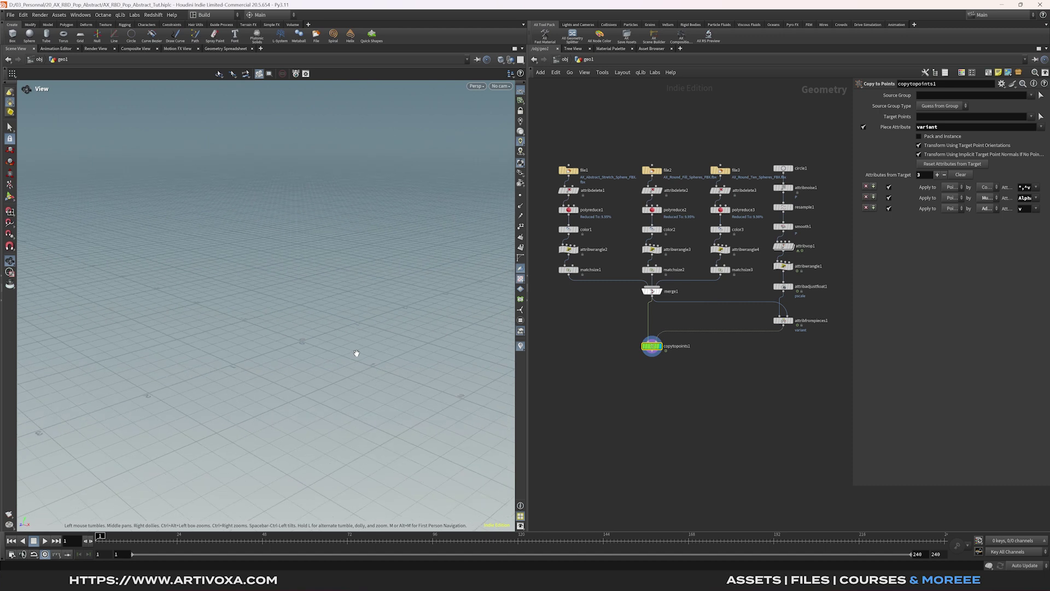
drag(107, 535, 134, 536)
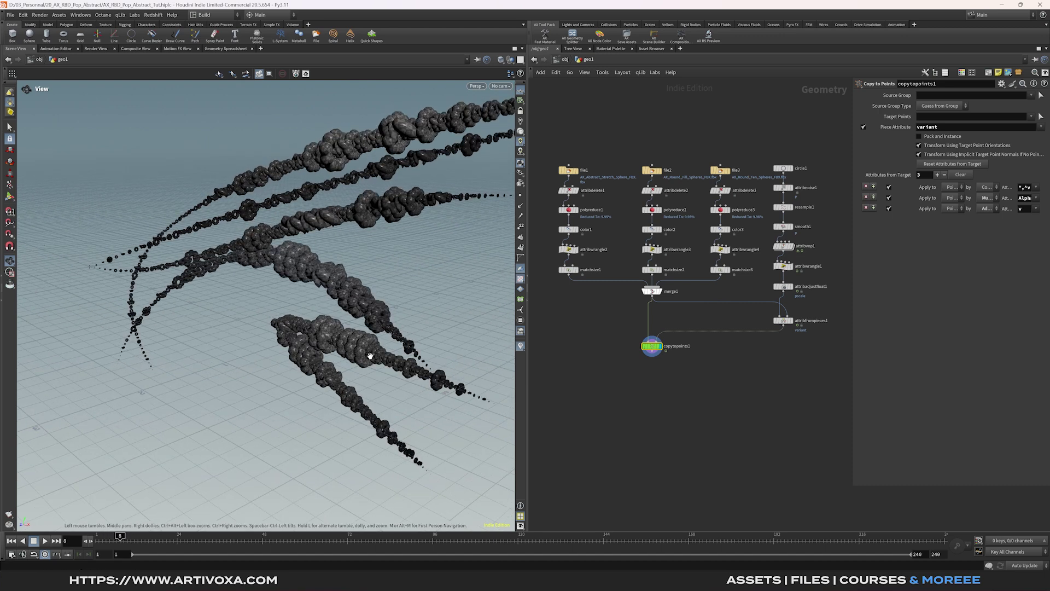
scroll(473, 317, up, 6)
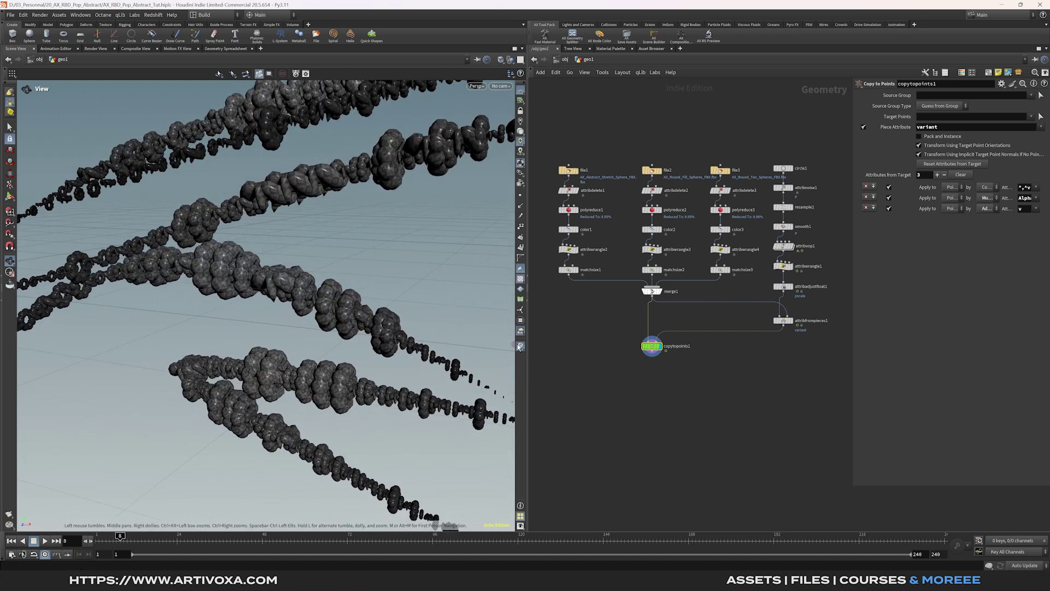
scroll(369, 285, up, 5)
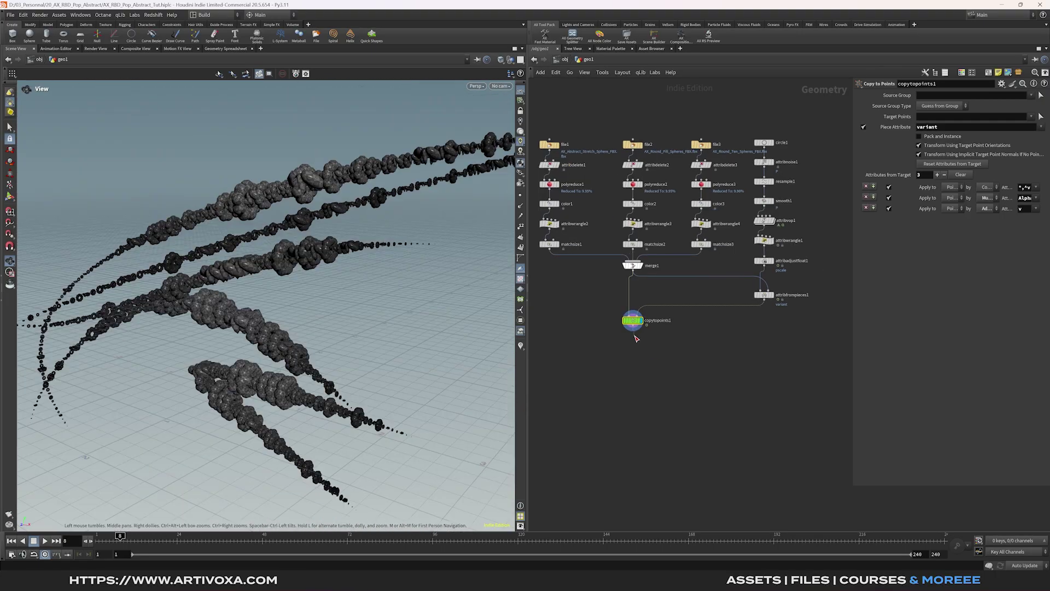
Step: Add a Null node below Copy to Points and name it RBD_IN
key(Tab)
text(null)
key(Return)
drag(635, 341, 632, 352)
double_click(633, 353)
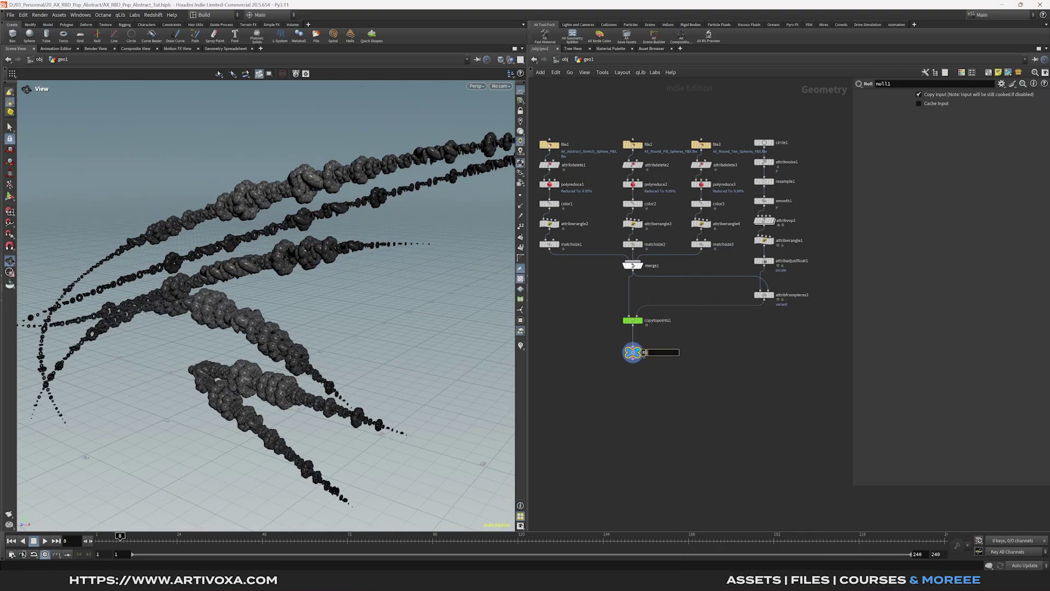
key(Return)
Step: Add an RBD Configure node connected below the RBD_IN null
middle_drag(619, 430, 620, 388)
key(Tab)
text(rbd co)
key(Return)
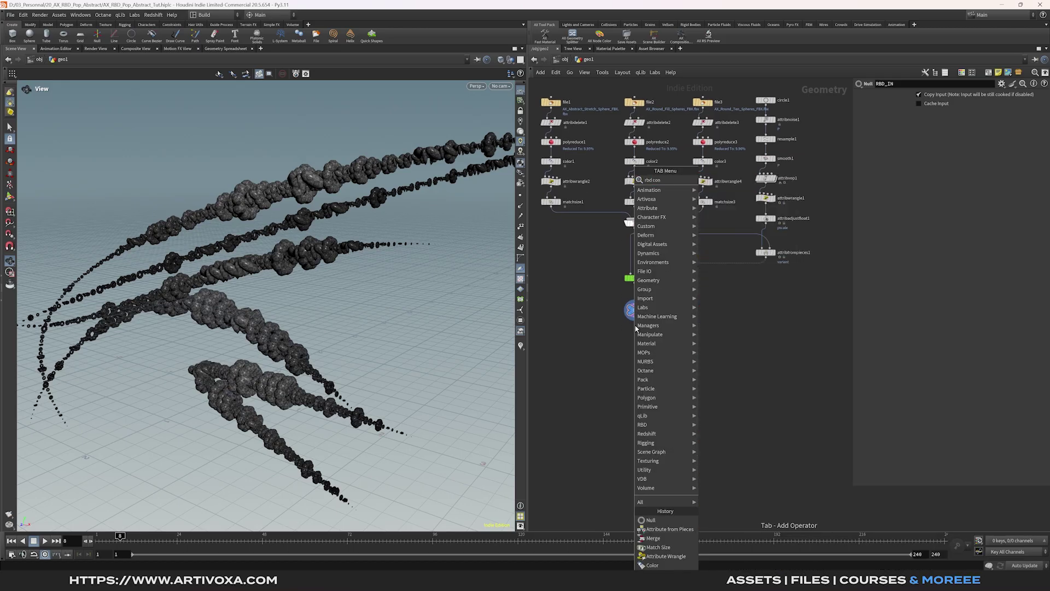
click(636, 334)
click(645, 337)
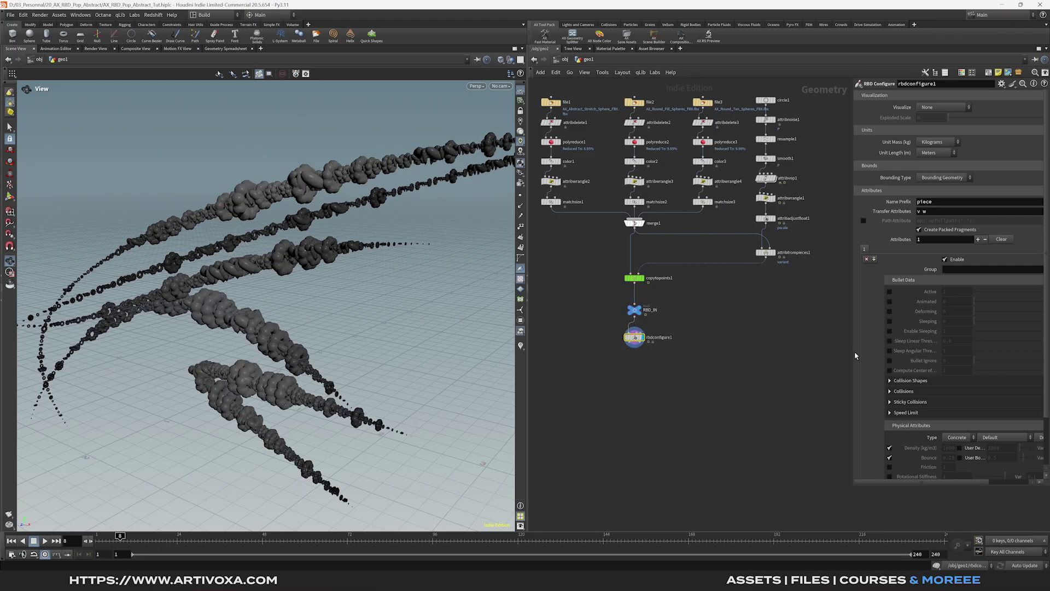
Step: Enable the Deforming attribute in the RBD Configure node and set it to 1
drag(853, 352, 775, 352)
click(805, 311)
click(880, 314)
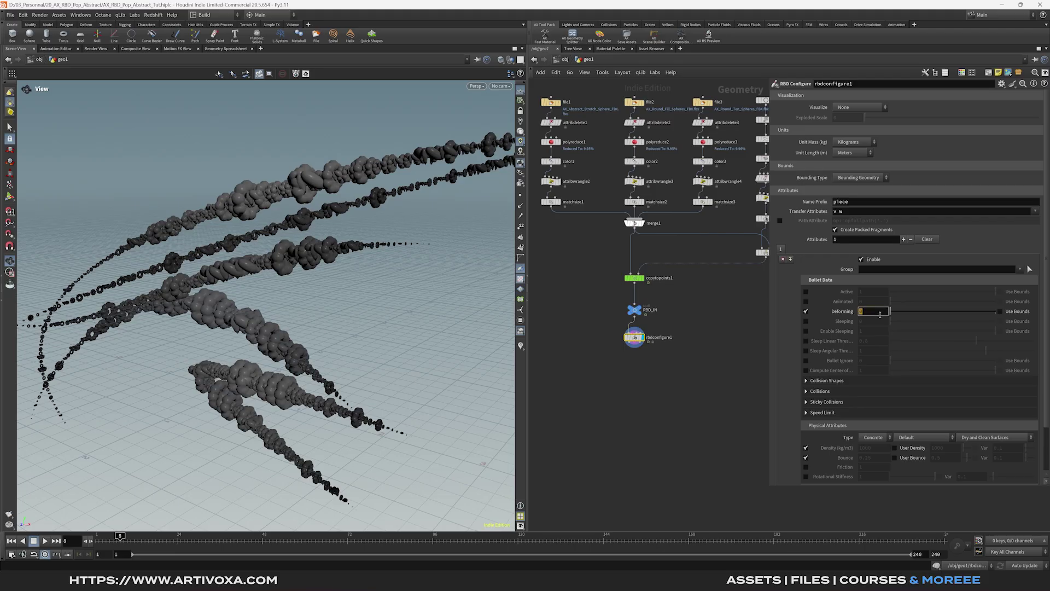
text(1)
key(Return)
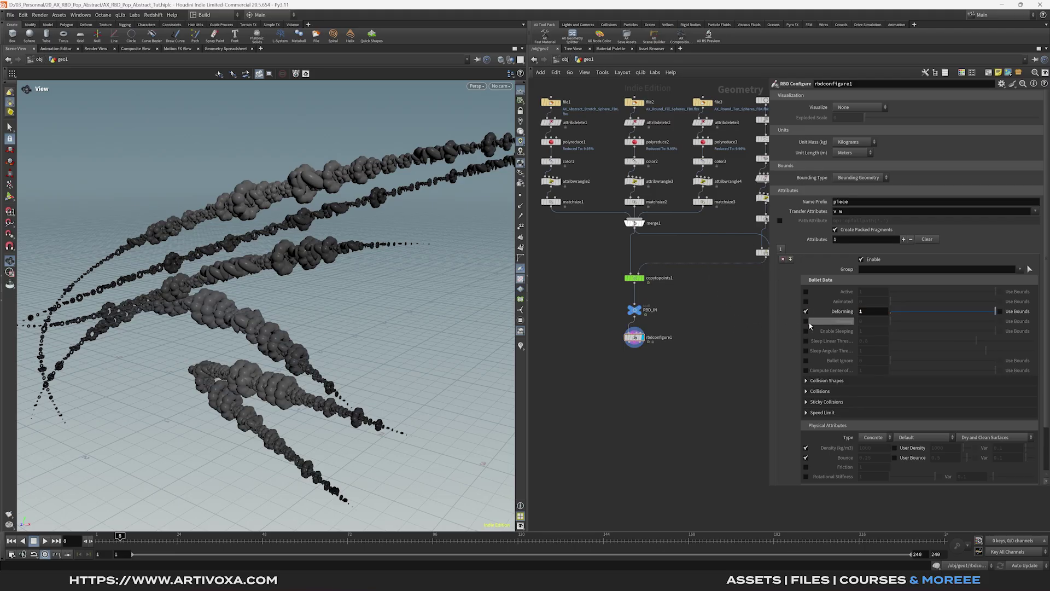
Step: Enable Sleeping at 0 and the Glue-type Pin constraint at 1 in the RBD Configure node
click(848, 321)
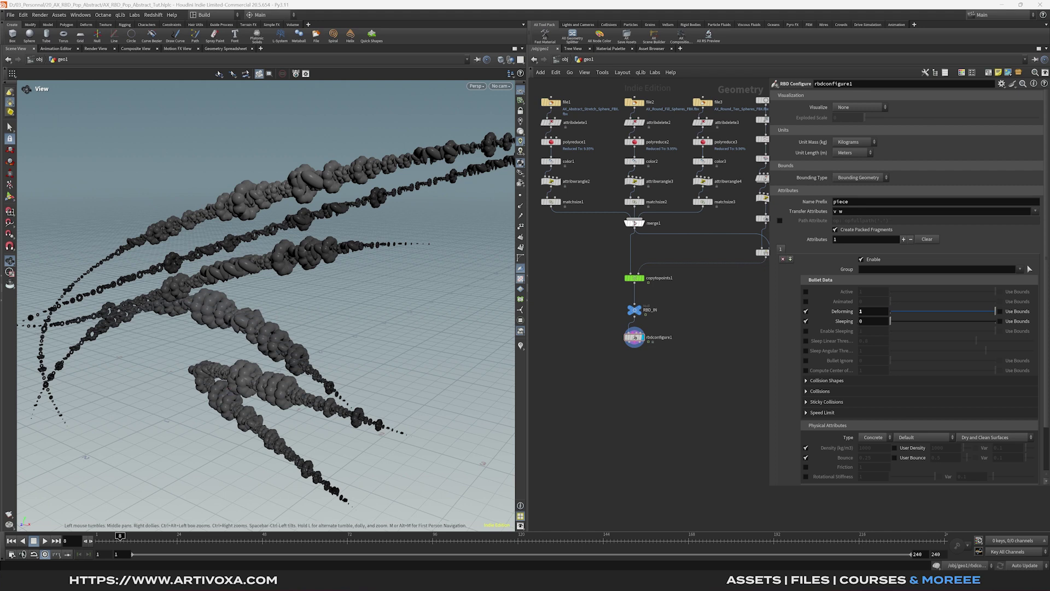
scroll(830, 424, down, 3)
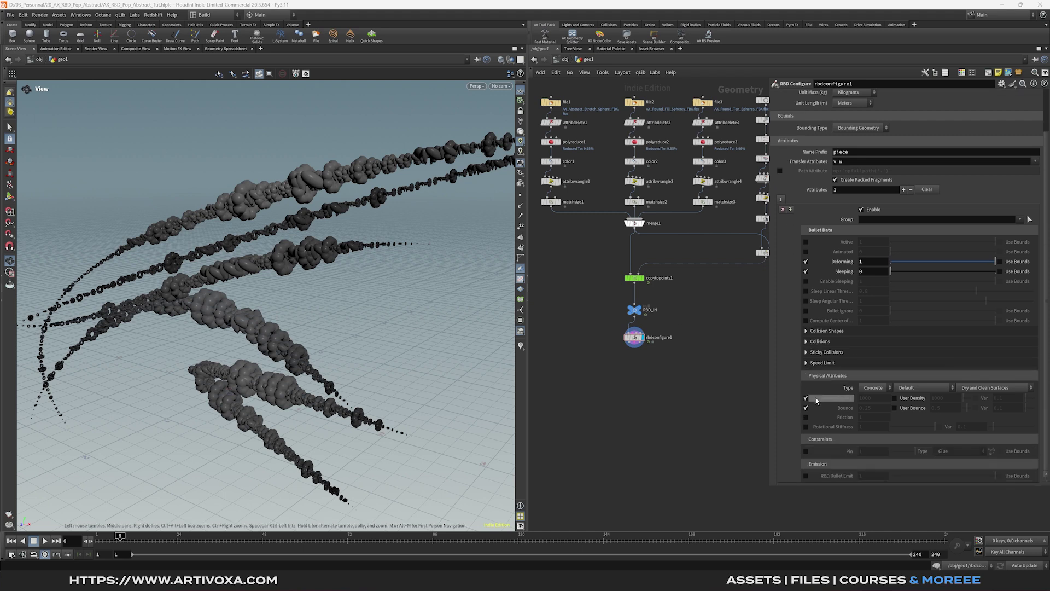
click(806, 452)
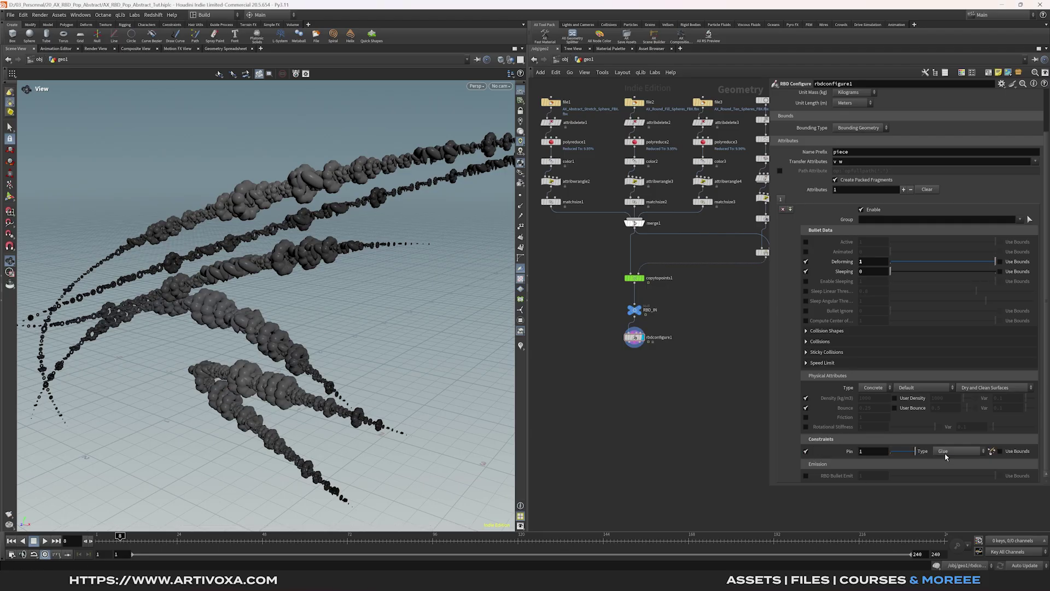
Step: Add an RBD Bullet Solver node below the RBD Configure node
middle_drag(615, 387, 617, 369)
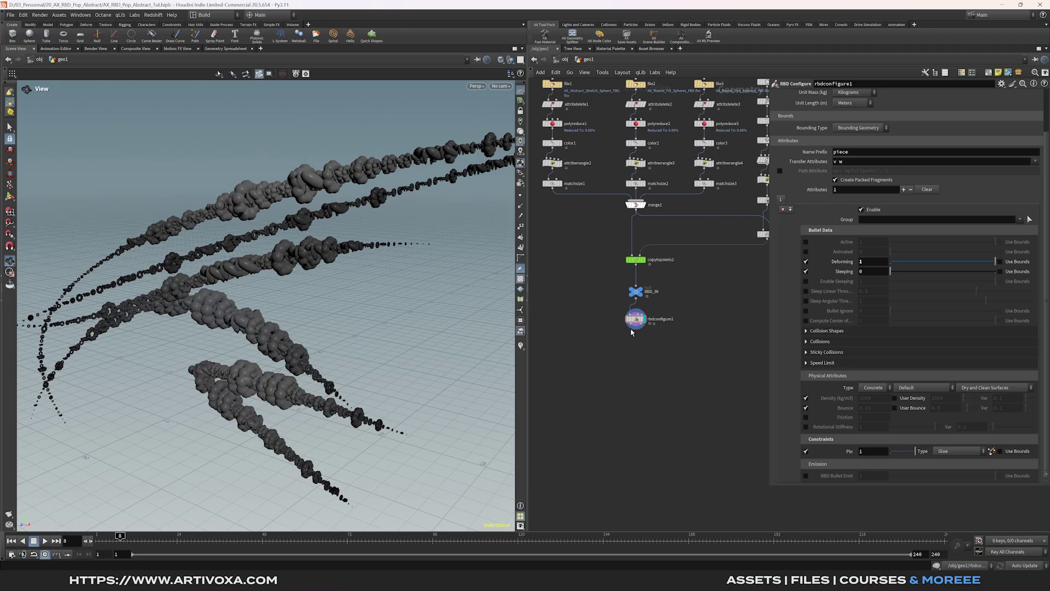
key(Tab)
text(bullet)
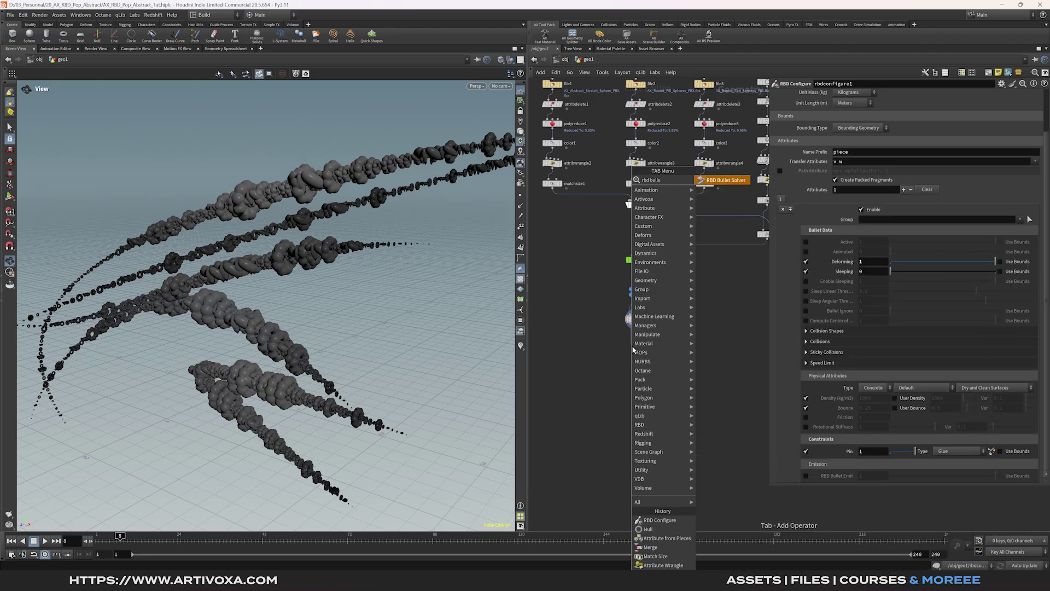
key(Return)
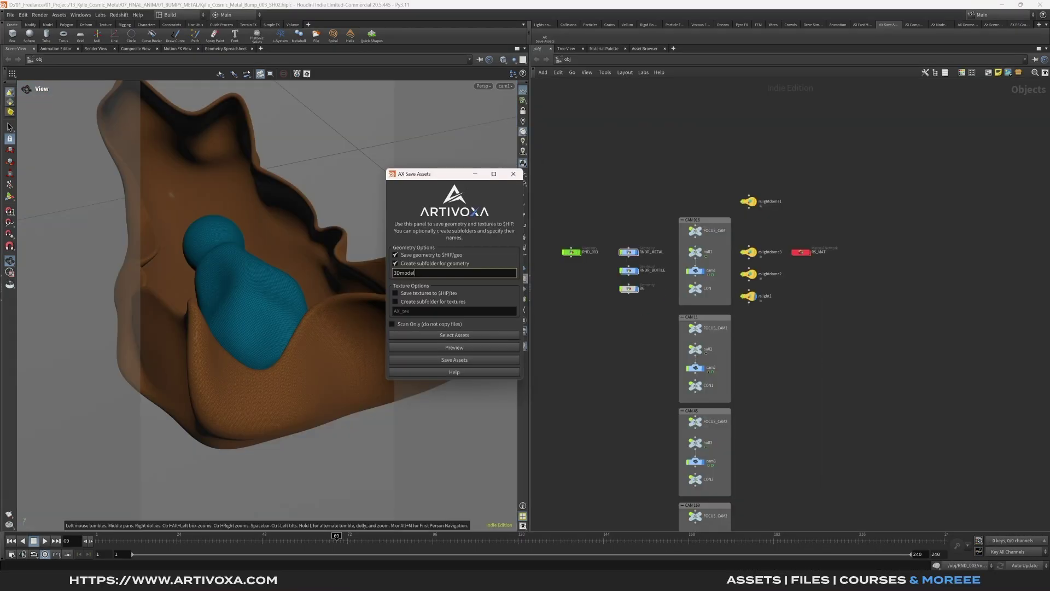
click(408, 293)
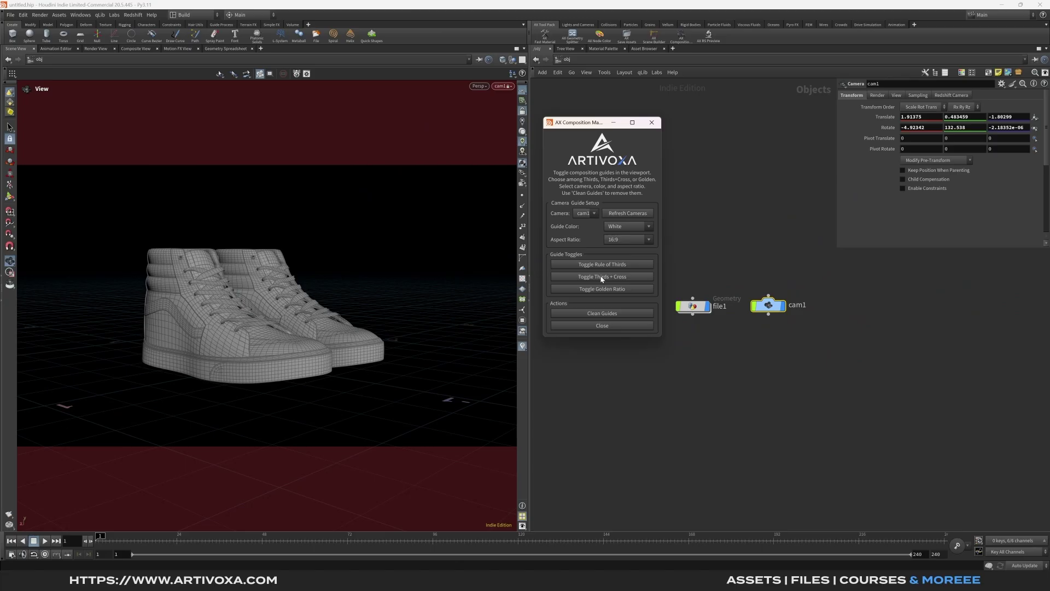
click(603, 277)
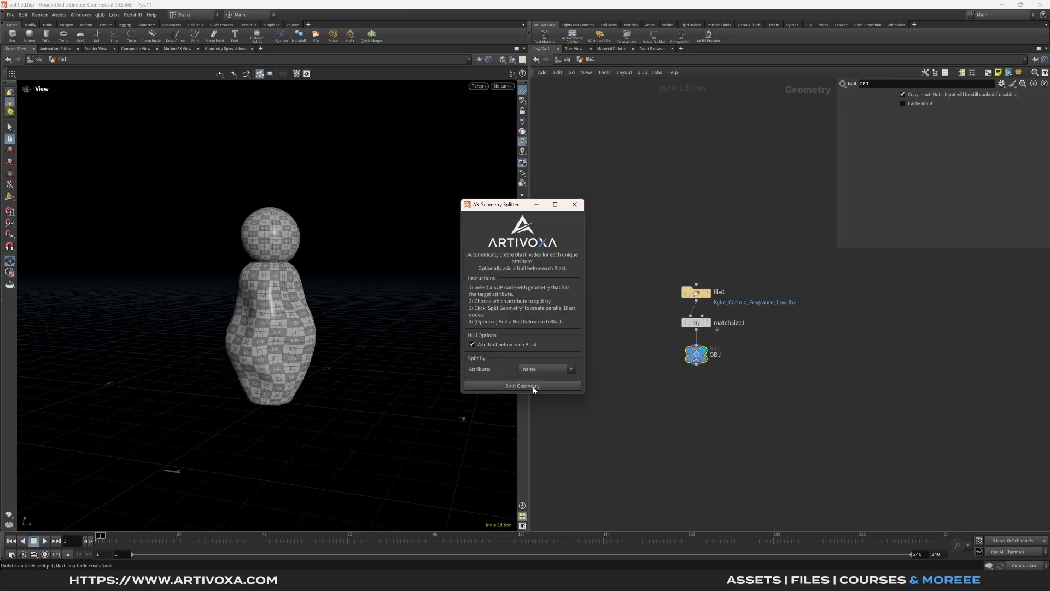
click(534, 386)
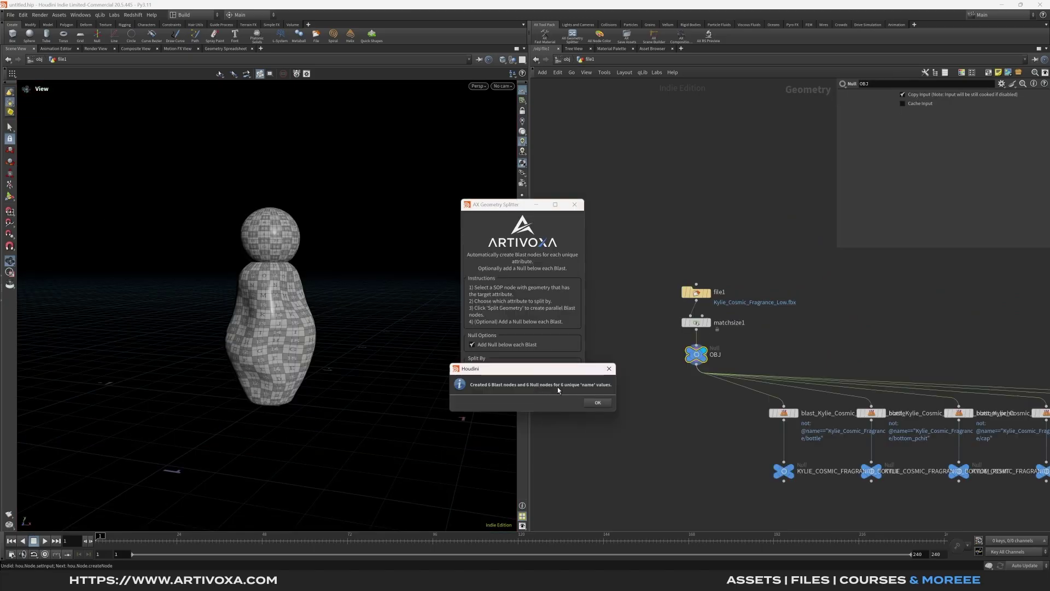
key(Return)
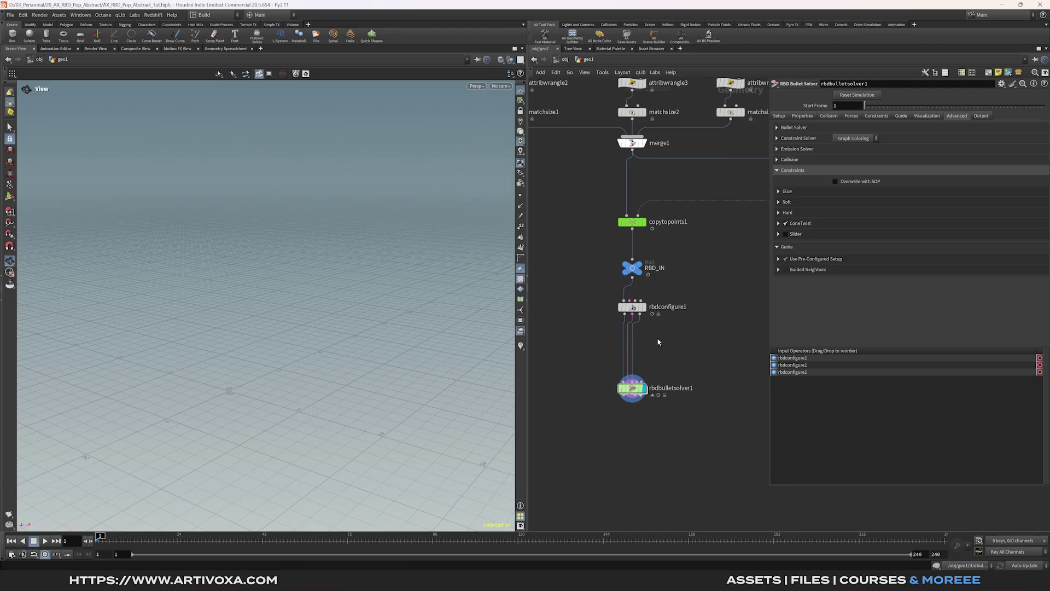
Step: Cut the extra wires between RBD Configure and the bullet solver, and insert an Attribute Wrangle on the constraint connection between them
drag(665, 350, 626, 345)
key(Tab)
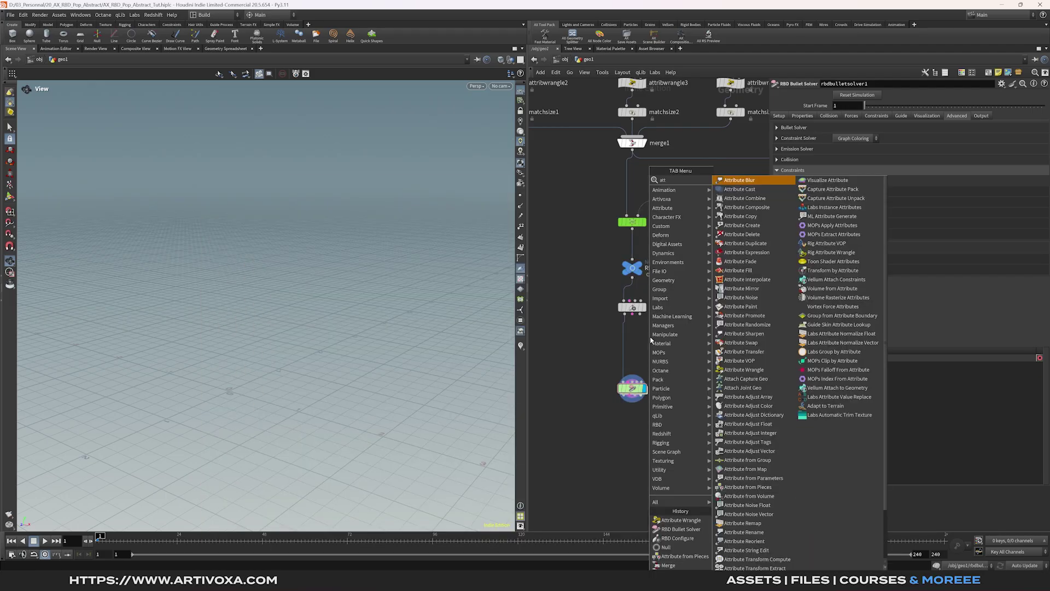
click(681, 519)
click(660, 344)
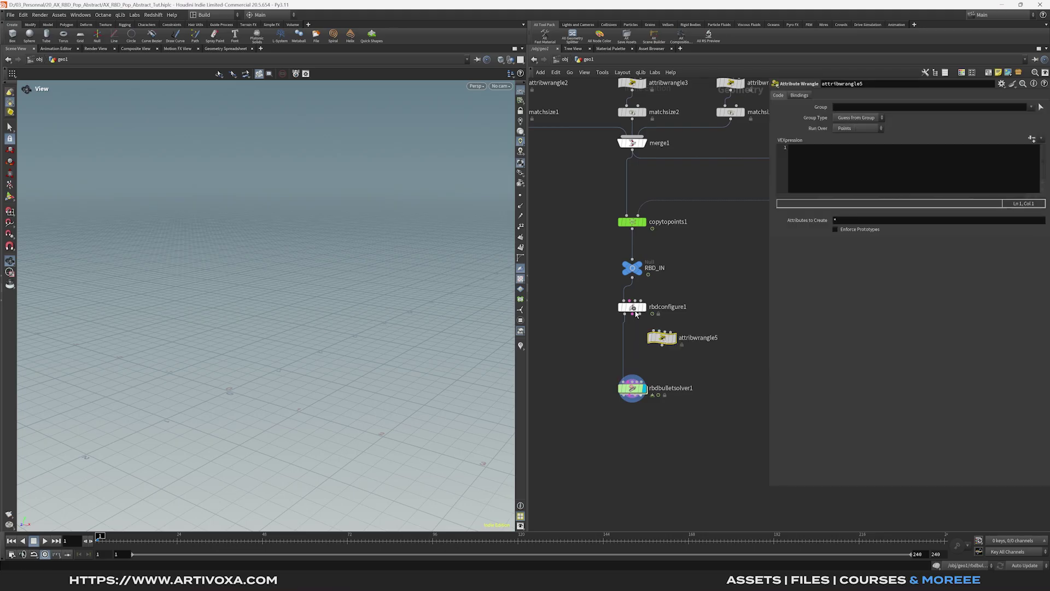
drag(666, 347, 632, 388)
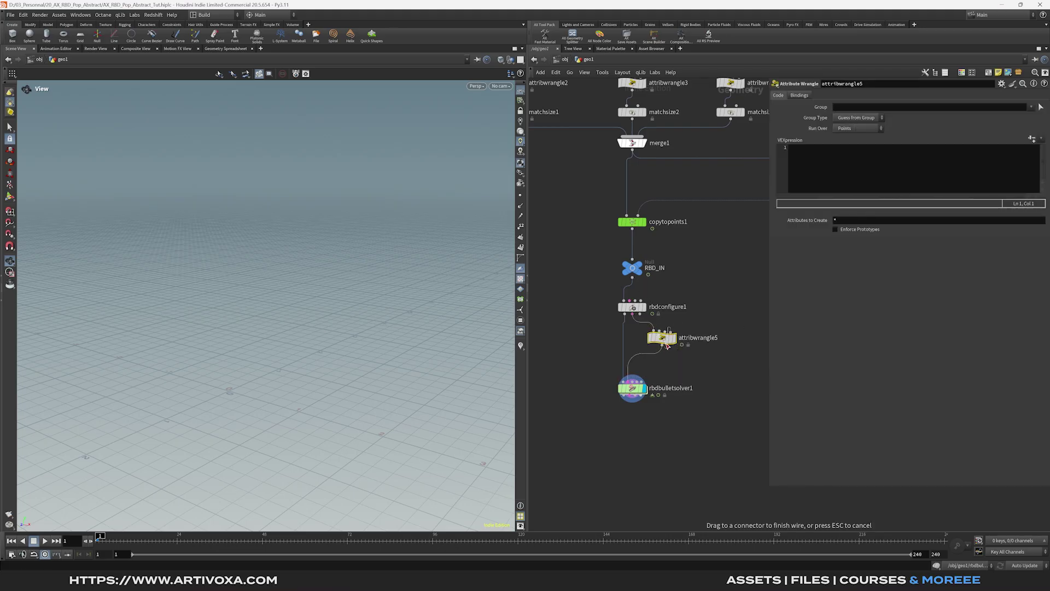
drag(662, 337, 660, 342)
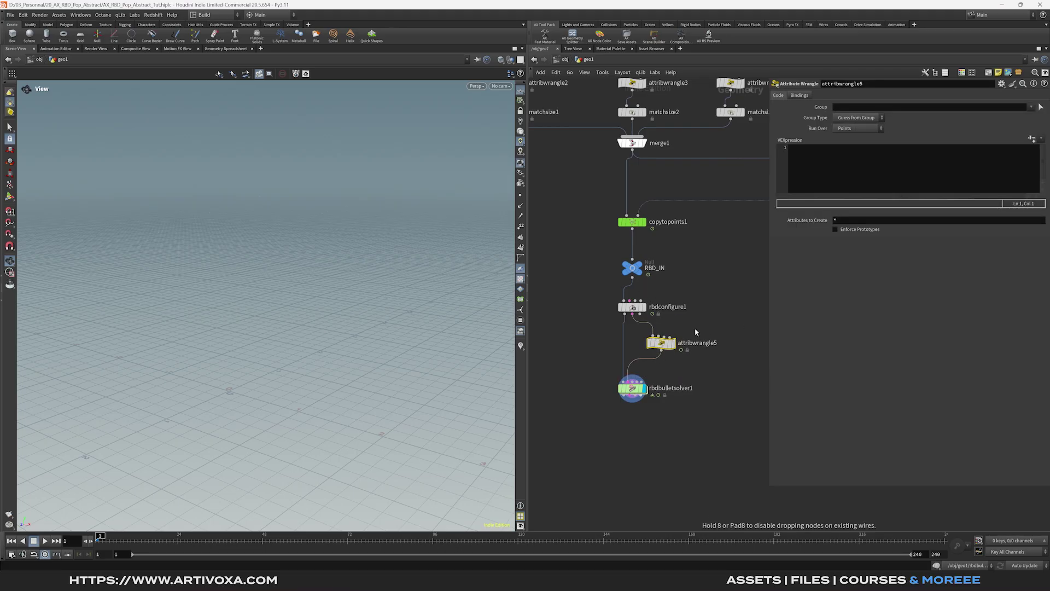
Step: Run the constraint wrangle over Primitives with the code s@constraint_name = 'Glue_Con';
click(850, 129)
click(851, 143)
click(839, 169)
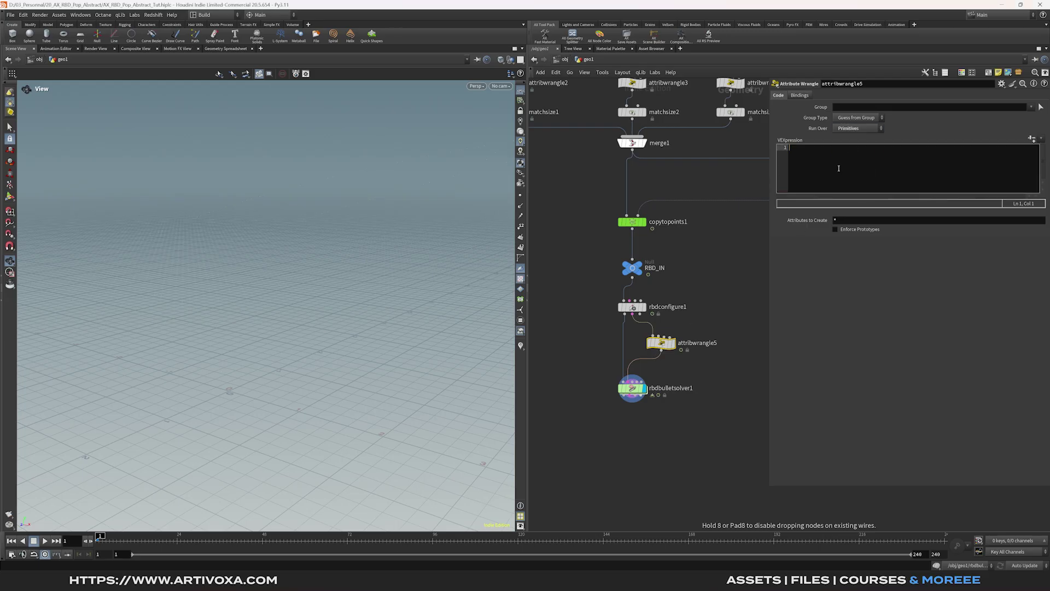
text(s@constraiont_name = 'Glue_Con';)
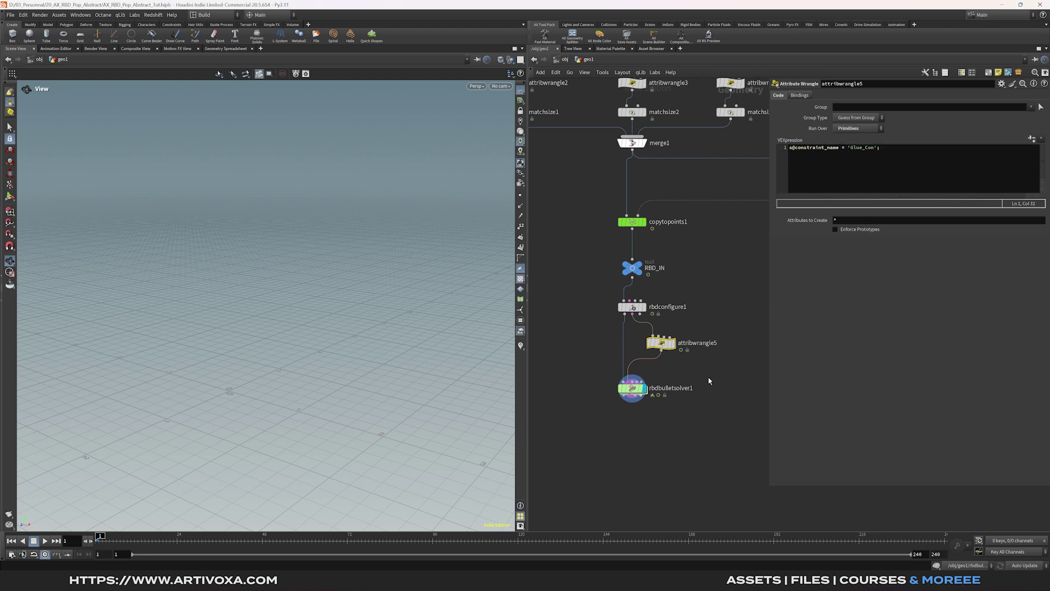
Step: In the RBD Bullet Solver's properties, set Collision Padding to 0.001, Bounce to 1 and Friction to 0
click(632, 388)
click(779, 116)
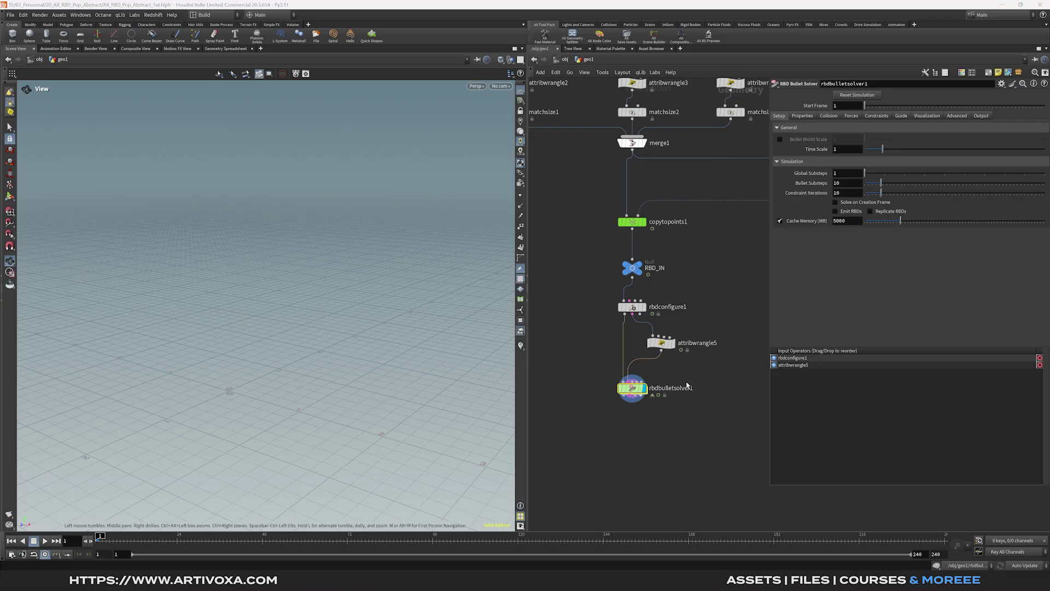
click(802, 115)
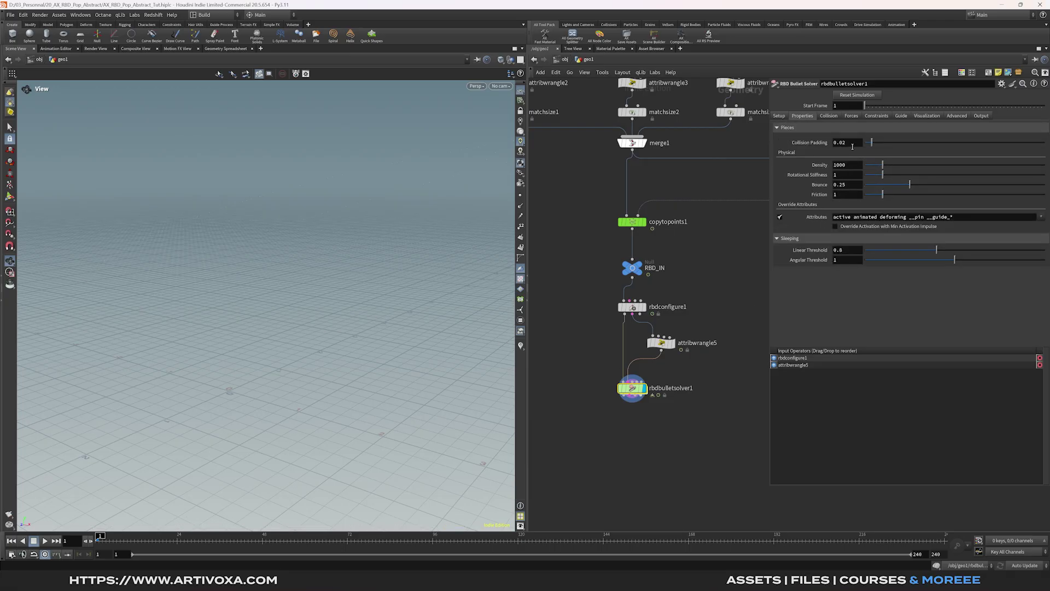
key(BackSpace)
text(01)
key(Return)
click(855, 187)
text(1)
key(Return)
click(852, 196)
text(0)
key(Return)
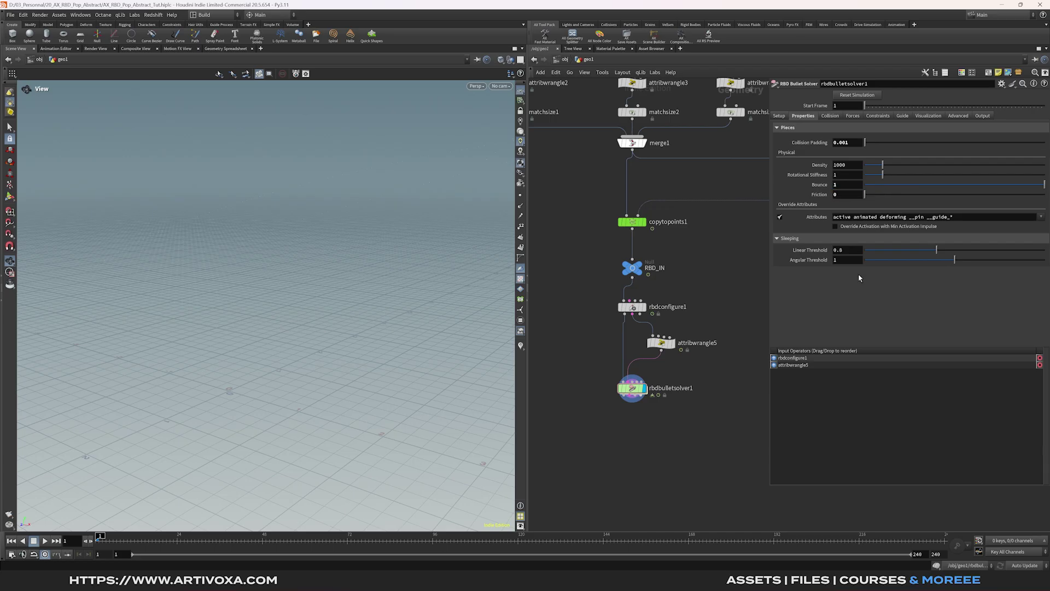
Step: Set the RBD Bullet Solver's vertical gravity to 0
click(830, 115)
click(855, 116)
click(953, 131)
text(0)
key(Return)
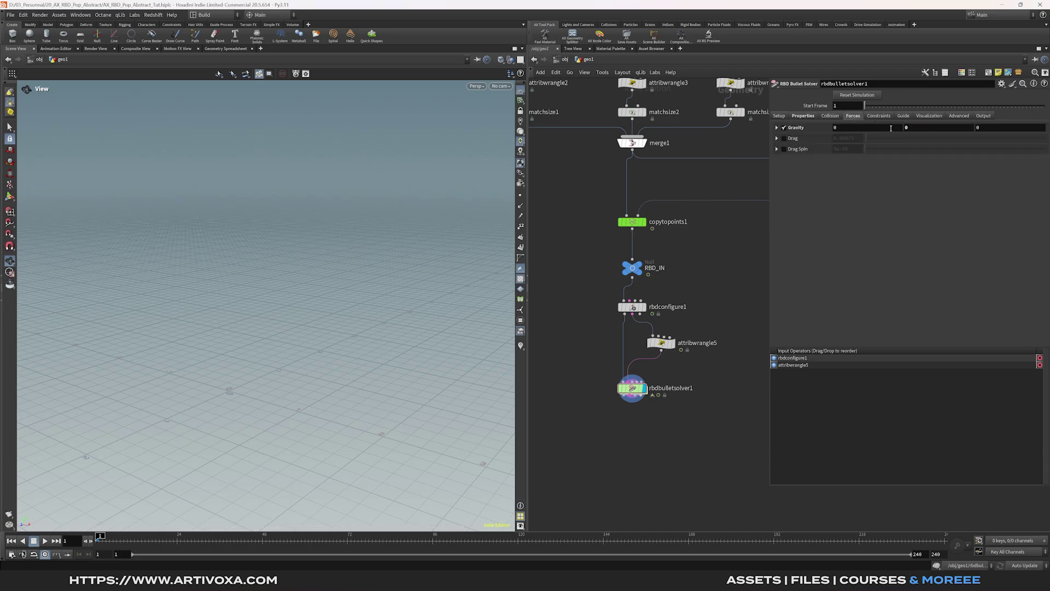
Step: Set the data name of the bullet solver's Soft constraint to Glue_Con and check the Pin constraint settings in RBD Configure
click(954, 117)
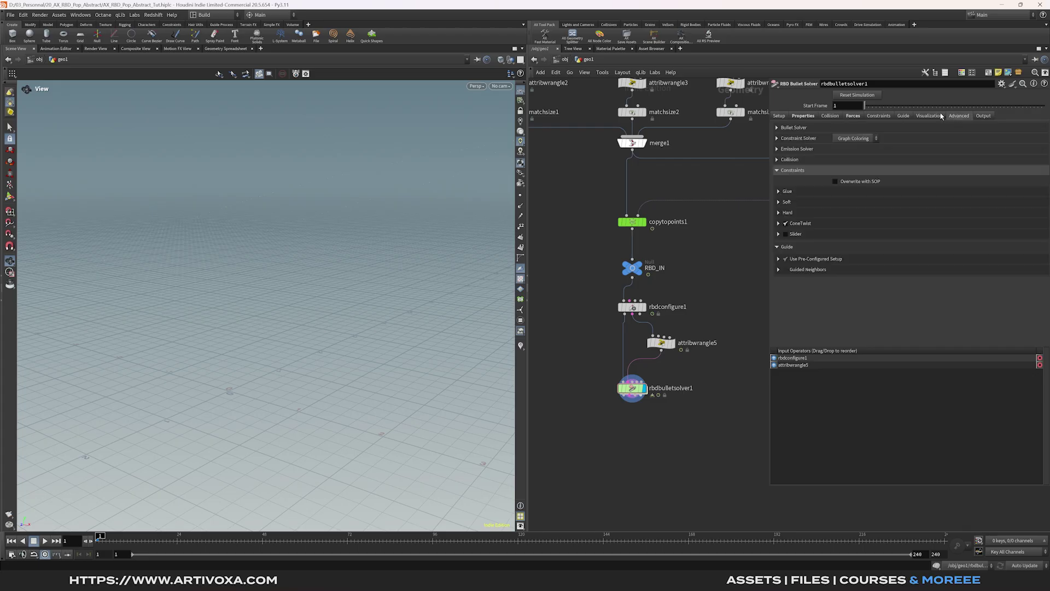
click(778, 202)
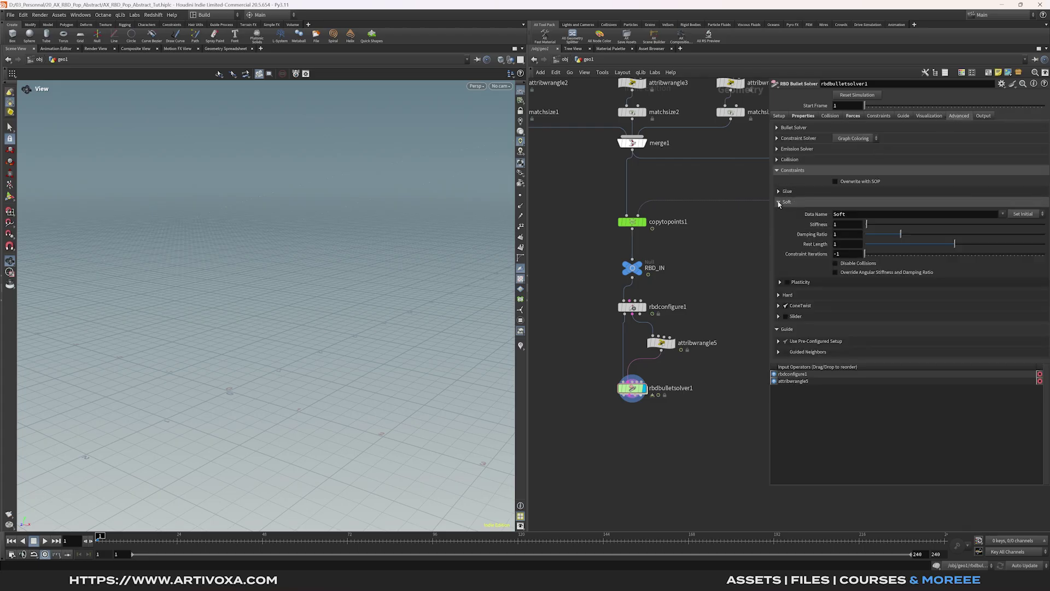
click(1002, 214)
click(1010, 224)
click(632, 307)
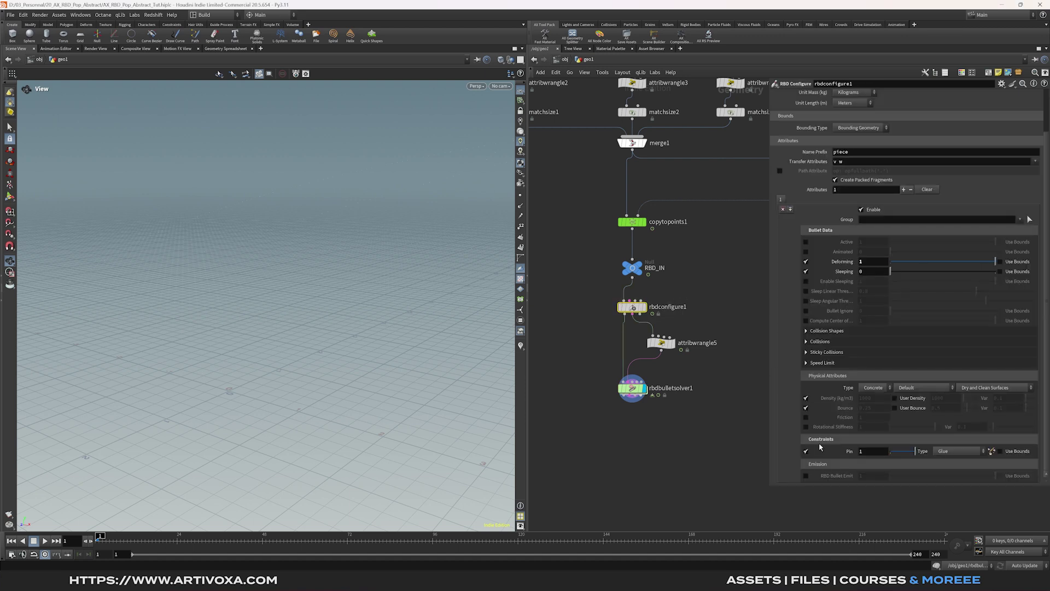
click(632, 388)
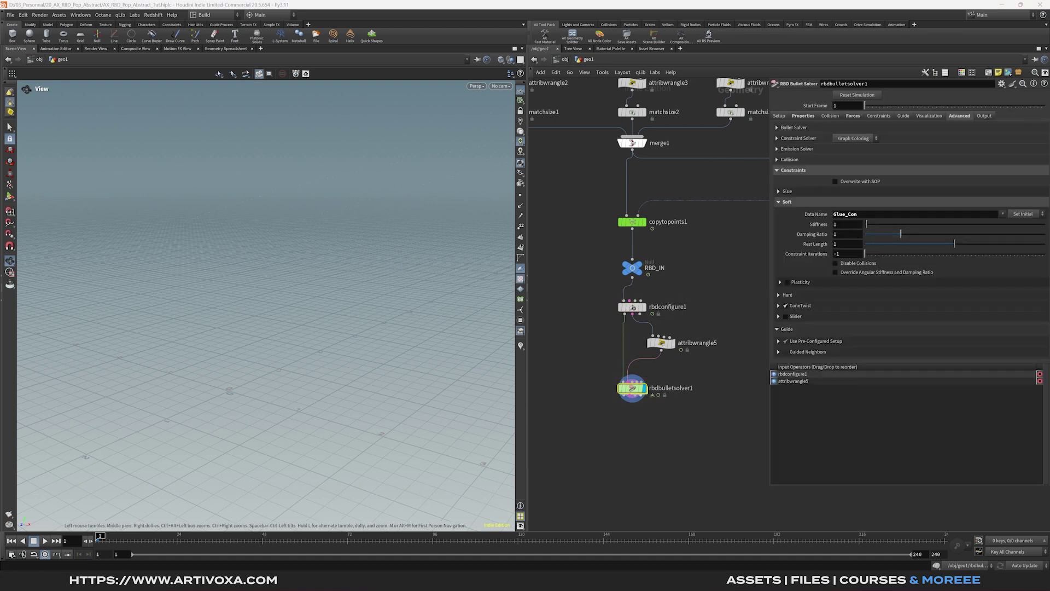
Step: Set the solver's Soft constraint stiffness to 0.5 and its damping ratio to 0.01
click(850, 225)
click(851, 236)
text(0.01)
key(Return)
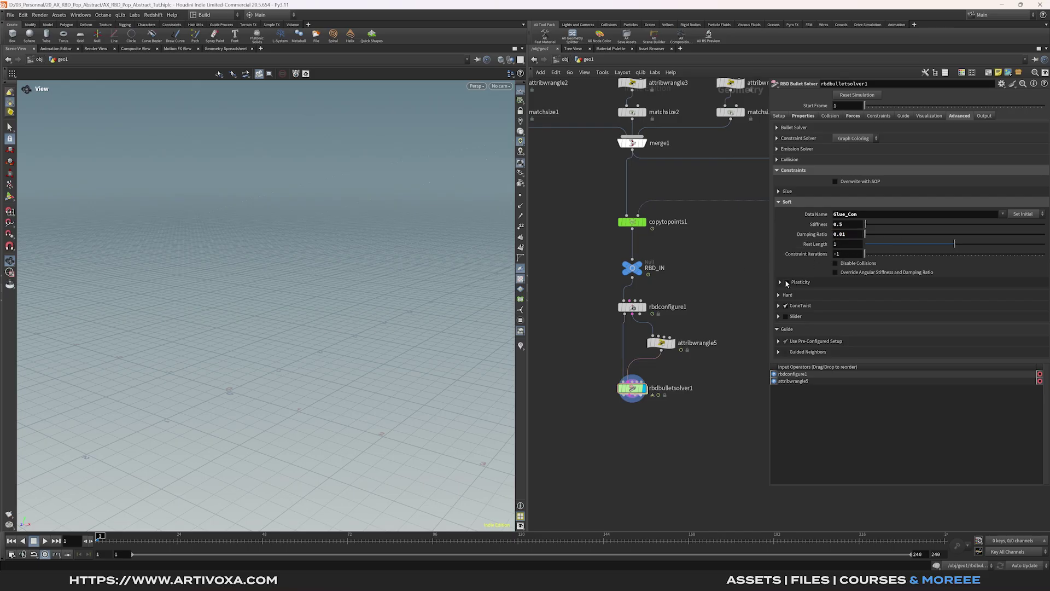
Step: Inside the bullet solver's forces network, add a POP Drag node above PRESOLVE with an Air Resistance of 0.01
middle_drag(718, 392, 716, 371)
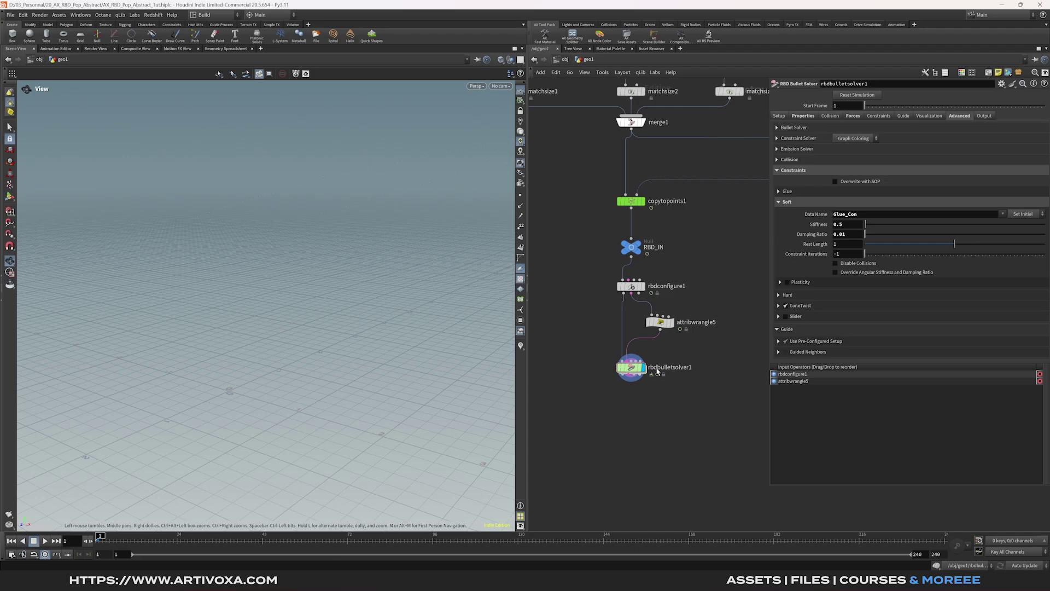
double_click(631, 369)
key(Tab)
text(popforce)
key(Return)
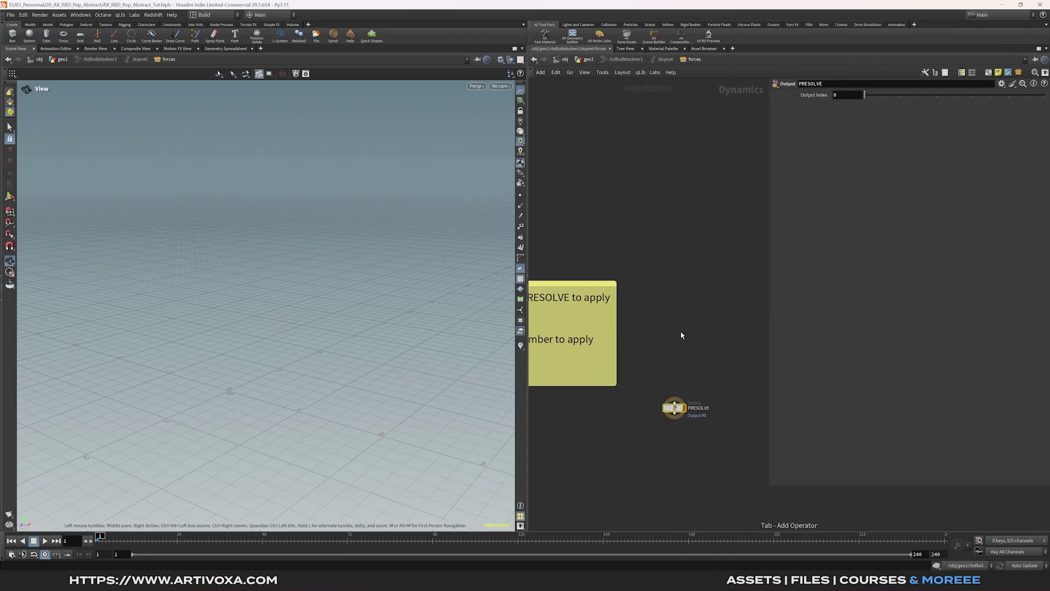
click(676, 343)
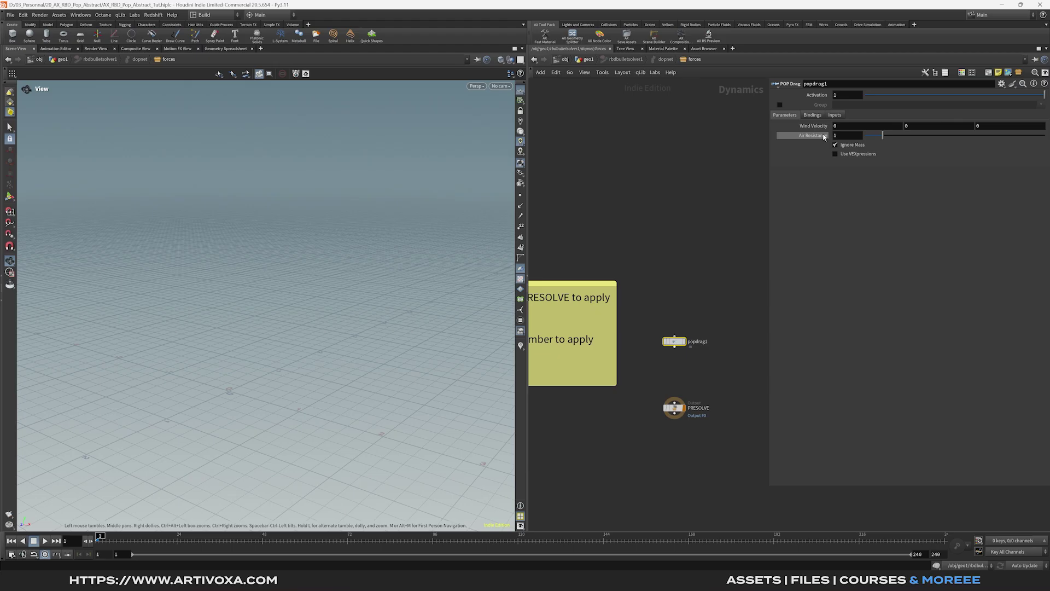
click(844, 135)
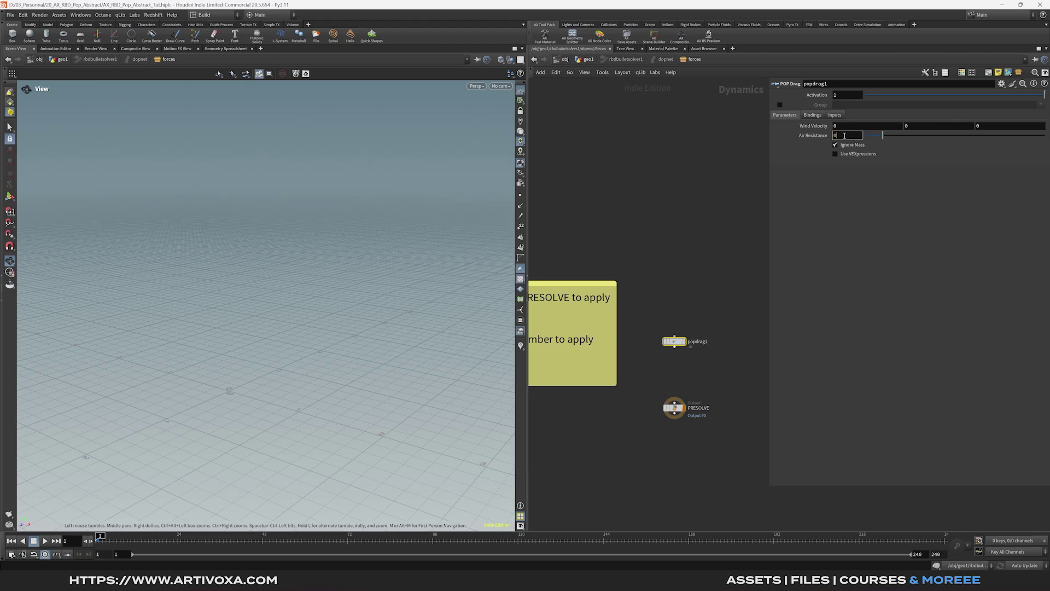
key(Return)
Step: Insert a POP Speed Limit between POP Drag and PRESOLVE, enable Minimum Spin 0 and Maximum Spin 10, and return to geo1
key(Tab)
text(pop speed)
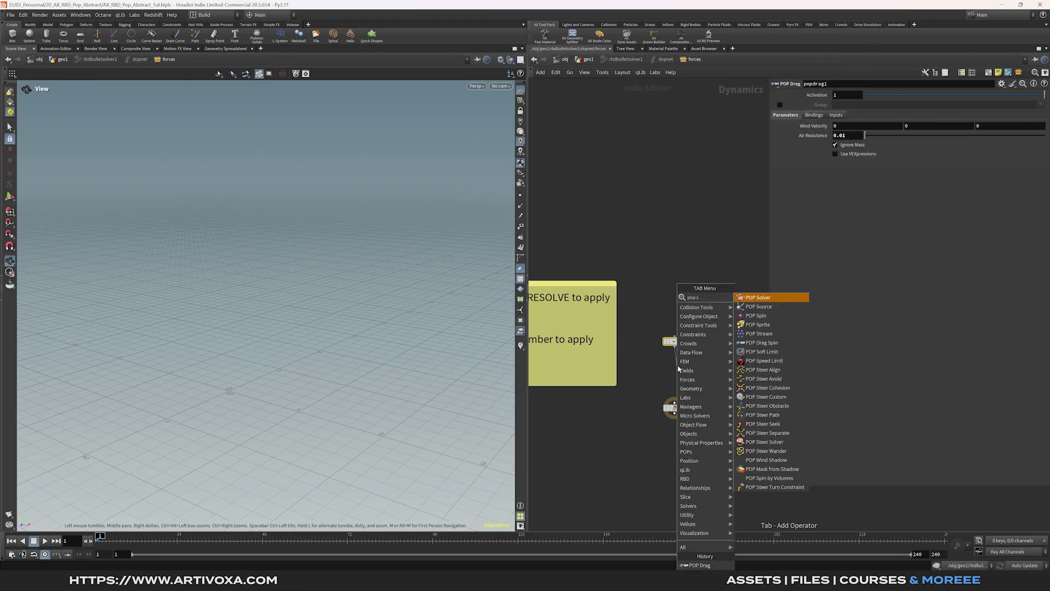
key(Return)
click(677, 369)
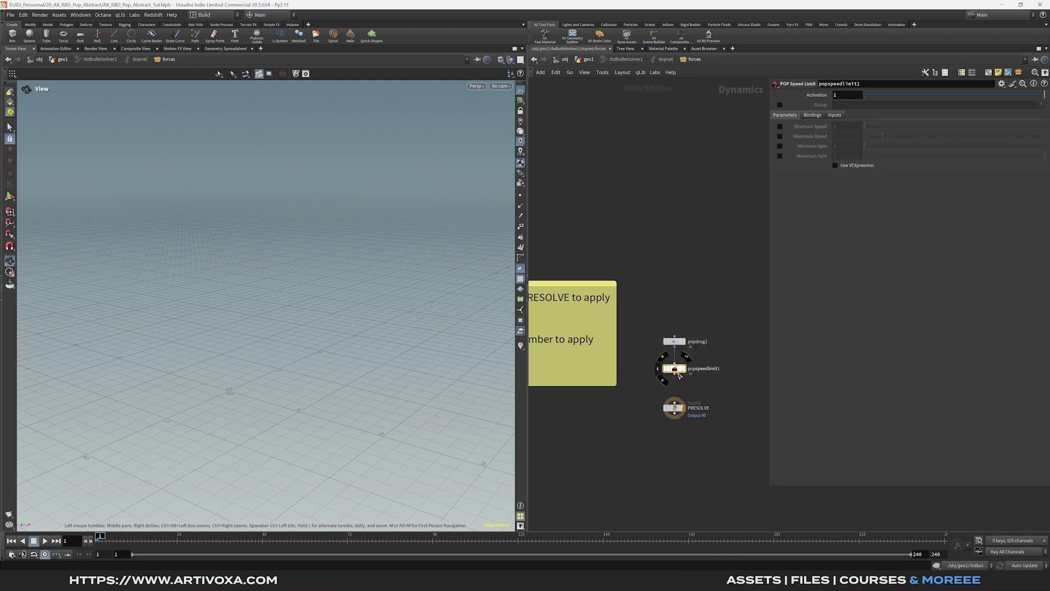
click(780, 146)
click(780, 155)
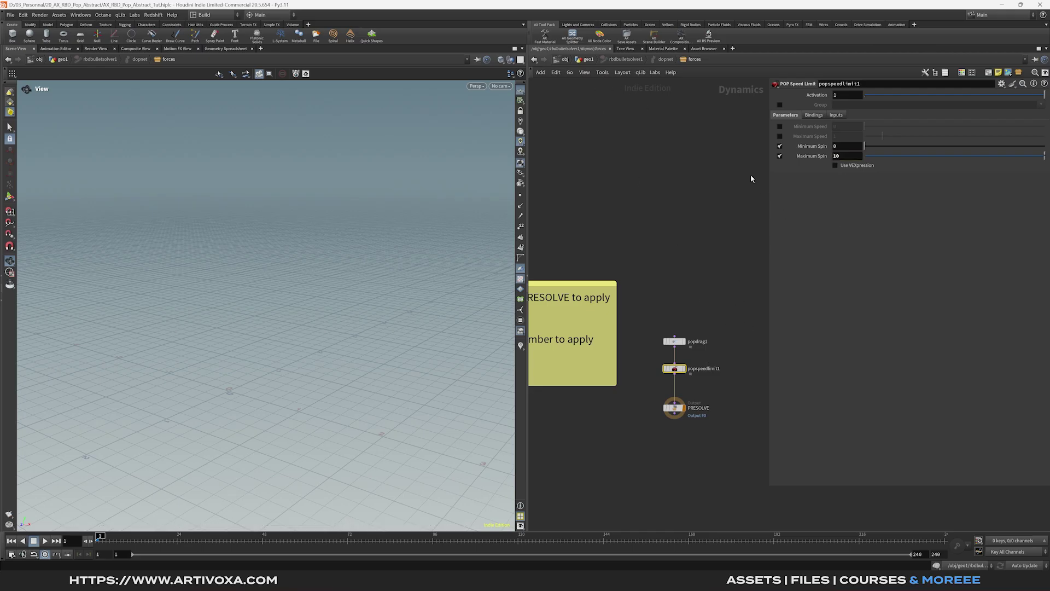
click(589, 60)
Step: Connect a File Cache node to the bullet solver's output and name it rbd_simulation_low_res
drag(241, 368, 283, 338)
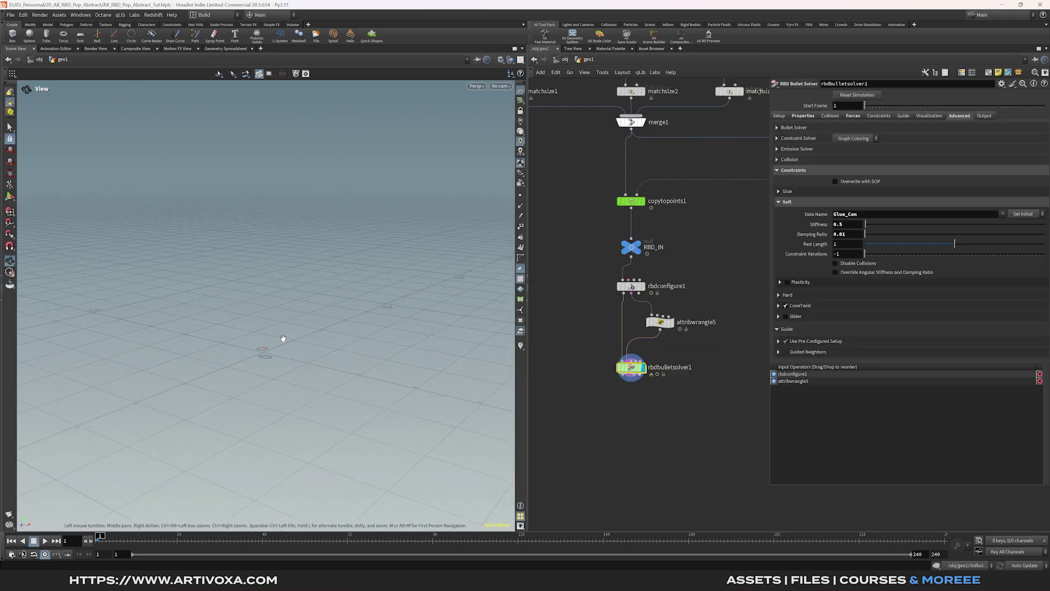
drag(642, 377, 589, 433)
text(file)
key(Down)
key(Return)
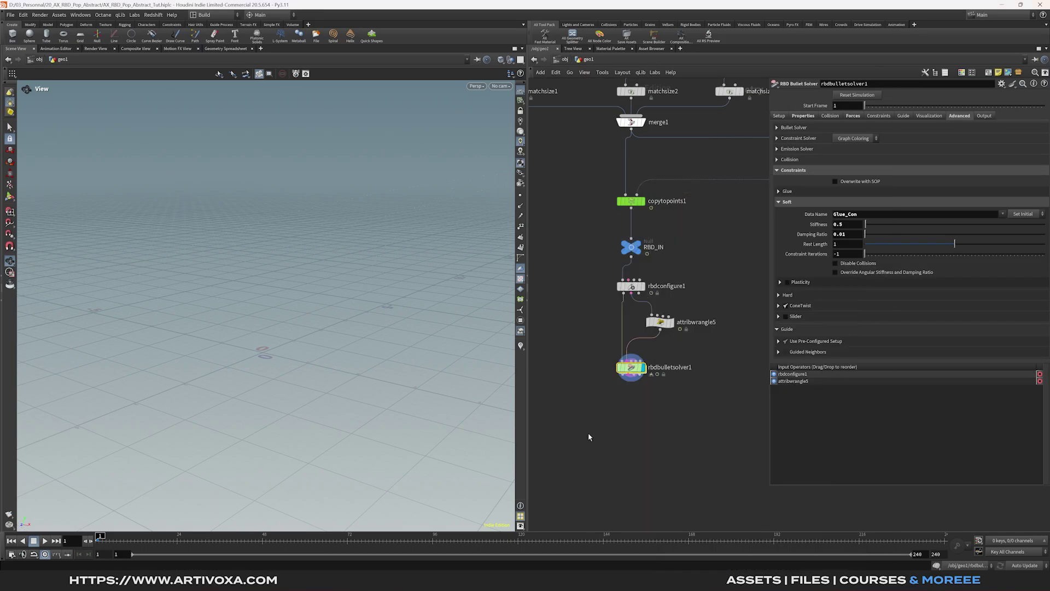
click(571, 419)
double_click(571, 419)
text(rbd_simulation_low_res)
key(Return)
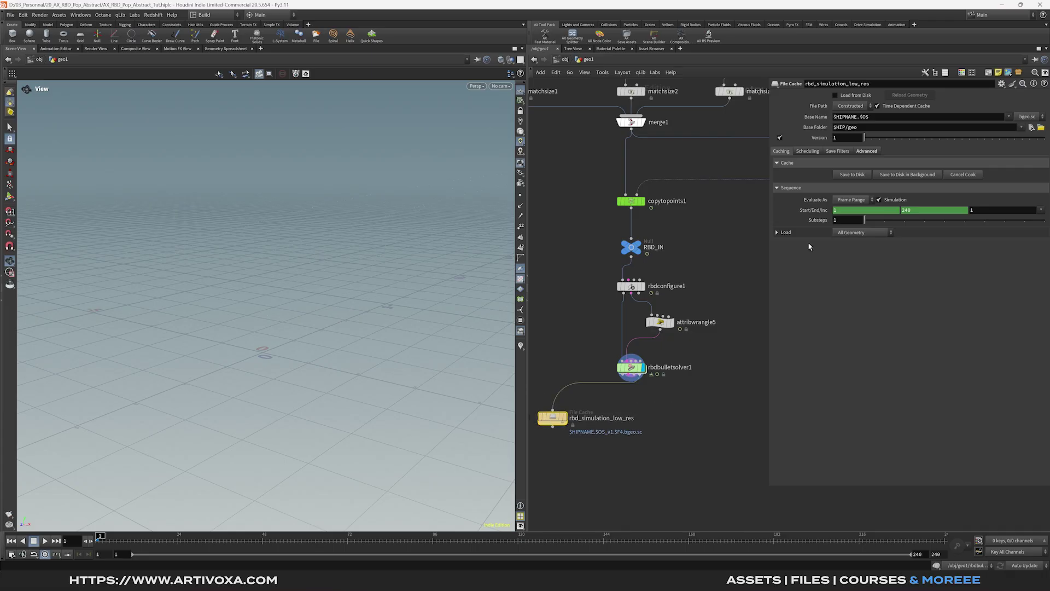
Step: Switch the cache to an explicit file path and set it to $HIP/cache/$OS/$HIPNAME.$OS.$F.bgeo.sc
click(853, 105)
click(851, 116)
double_click(851, 117)
text(cache/)
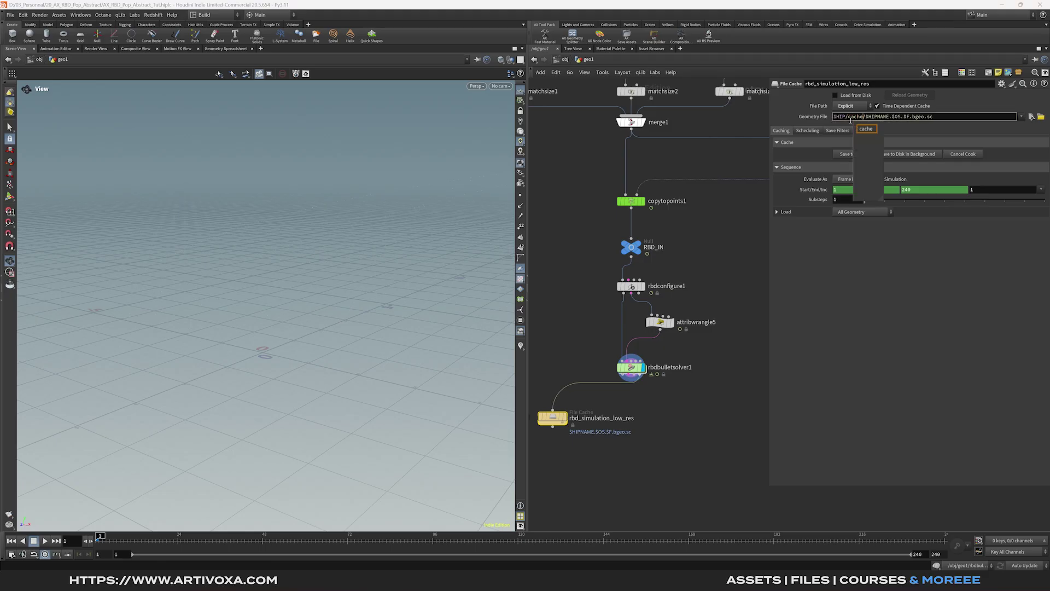
text($OS/)
key(Return)
Step: Remove the expression from the cache's end frame, set it to 120, and save the simulation to disk
right_click(932, 191)
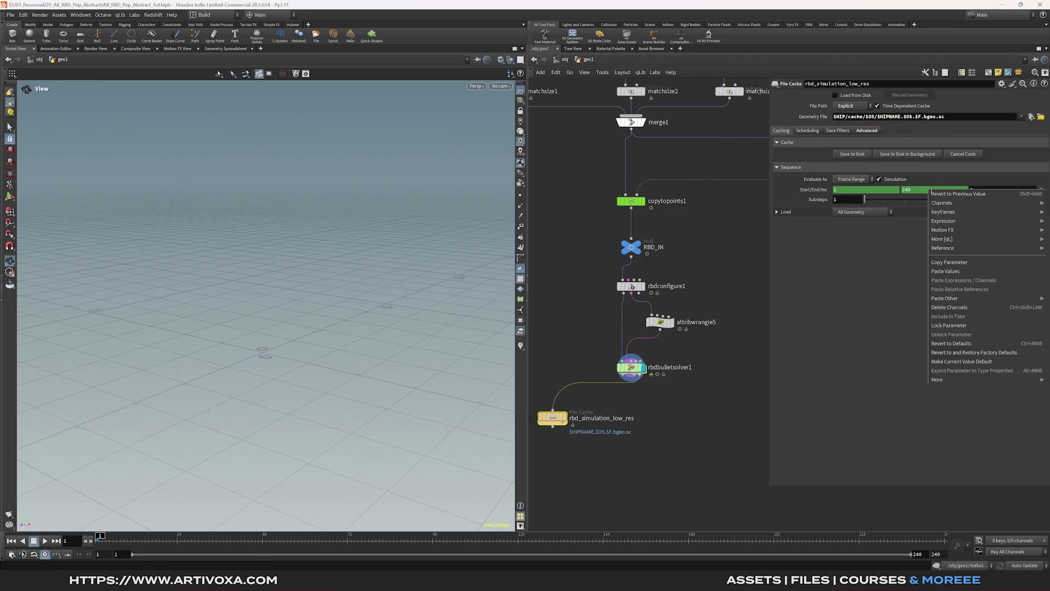
click(962, 308)
click(932, 191)
double_click(931, 190)
text(120)
key(Return)
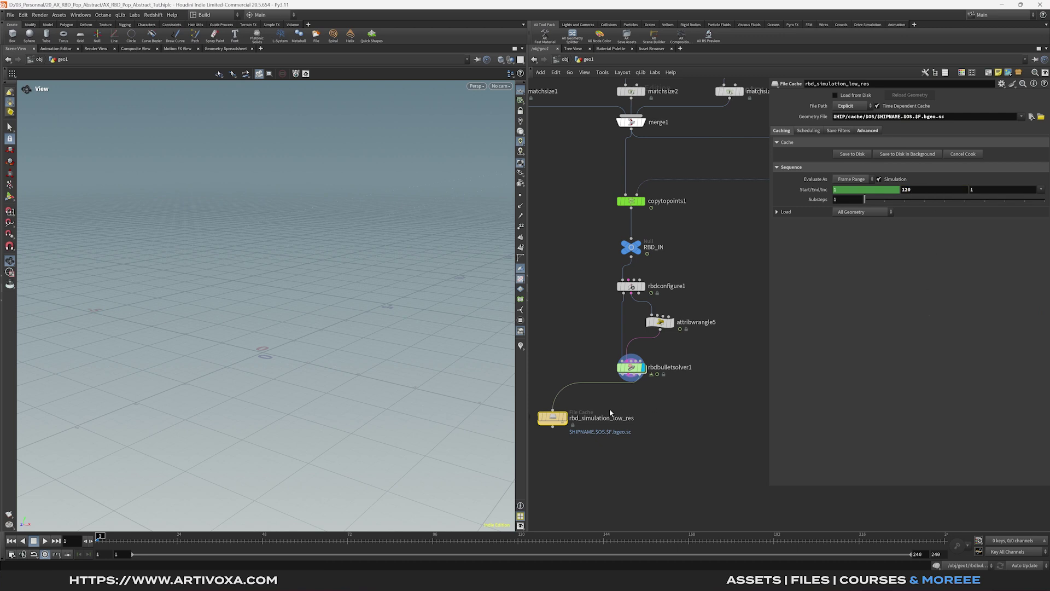
click(849, 155)
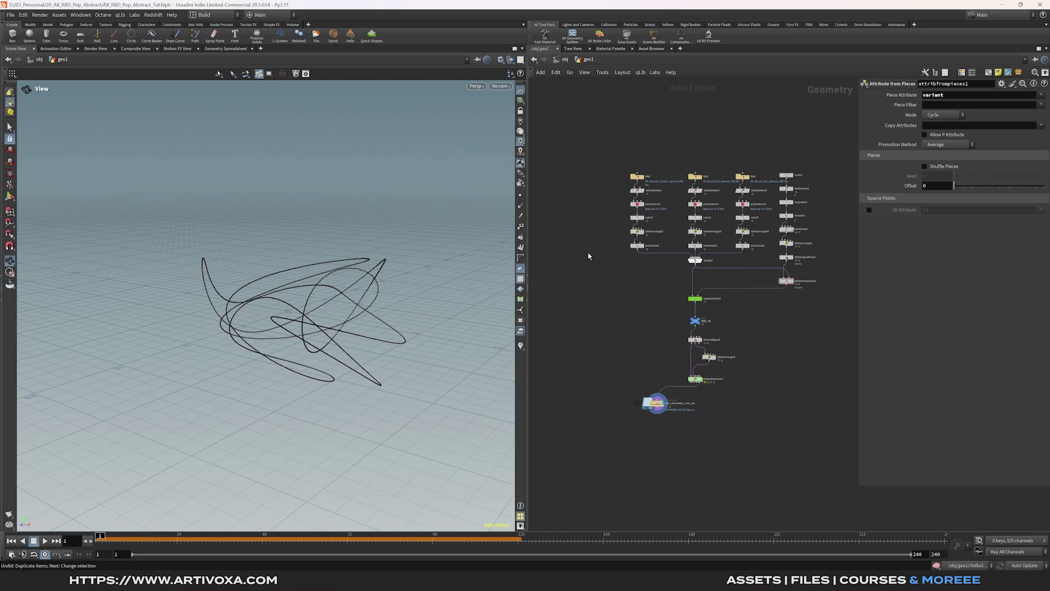
Step: Duplicate the three mesh branches with their Merge, Attribute from Pieces and Copy to Points nodes, and place the copies beside the originals
drag(591, 150, 807, 278)
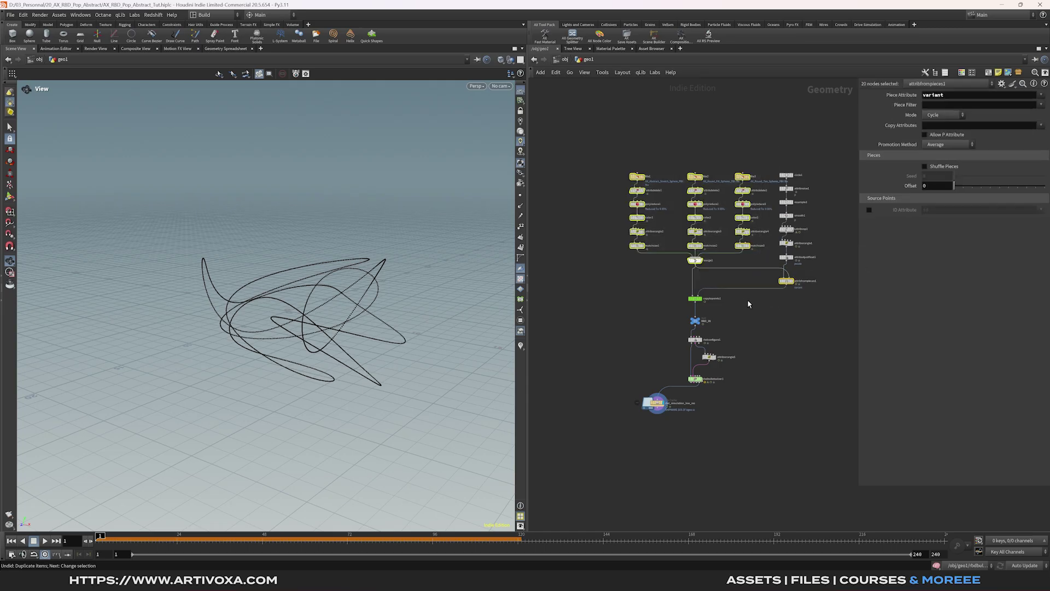
shift+drag(741, 300, 676, 313)
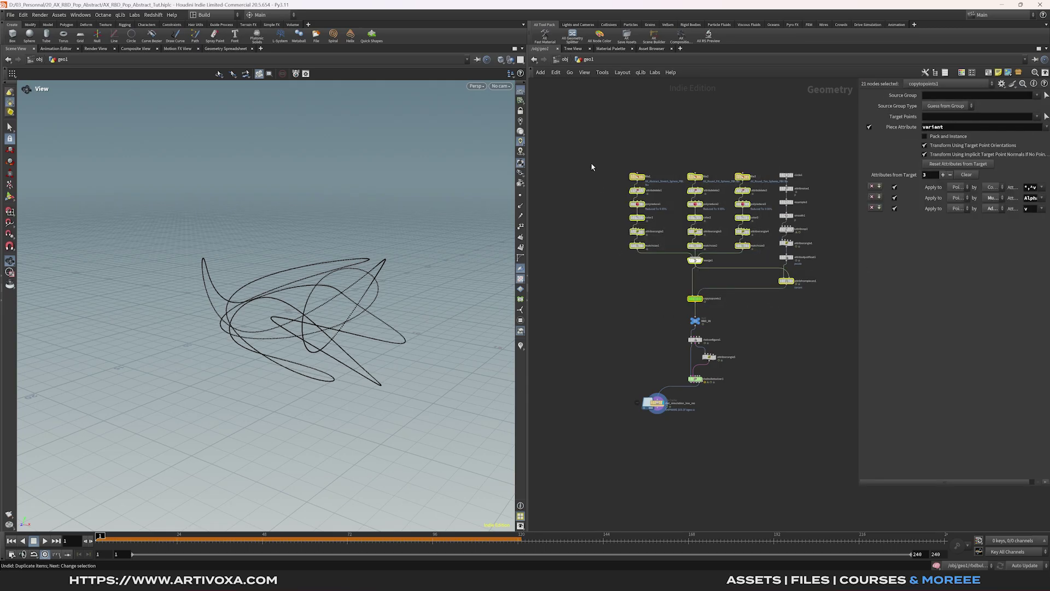
middle_drag(634, 309, 697, 310)
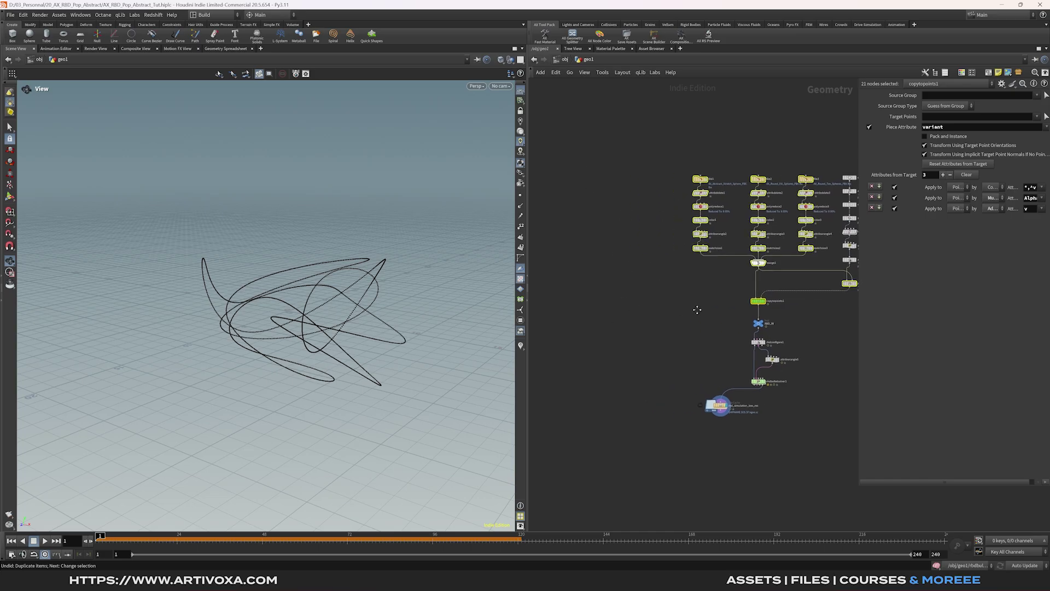
key(ctrl+v)
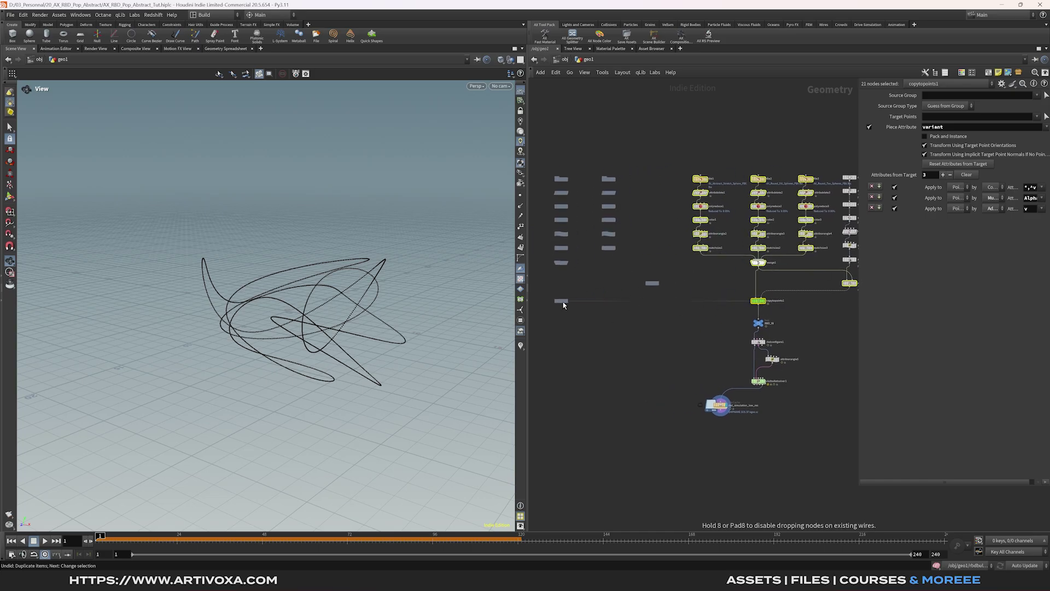
click(599, 316)
middle_drag(599, 316, 731, 337)
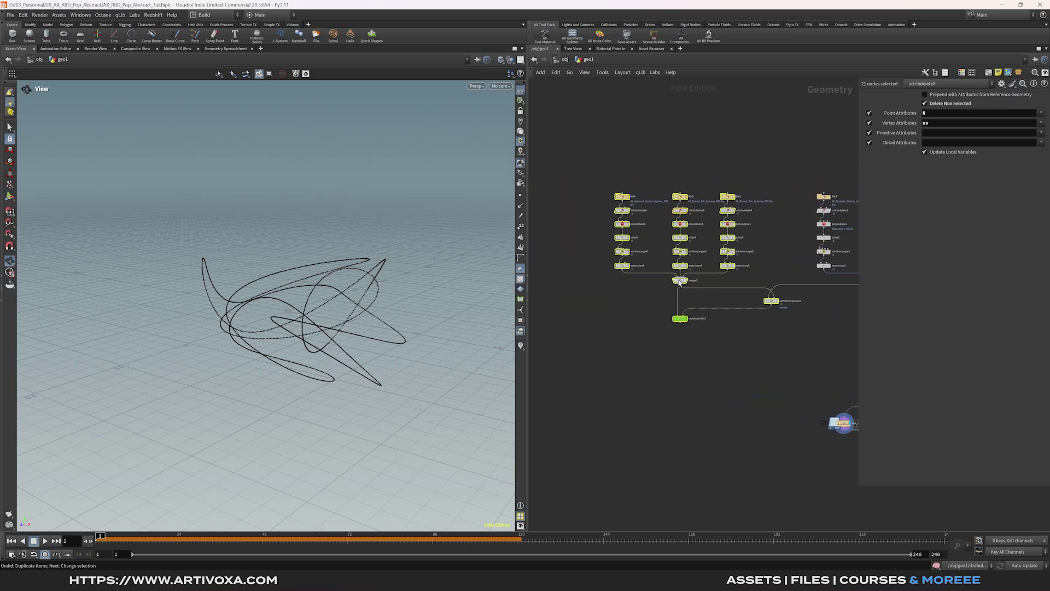
middle_drag(652, 274, 634, 273)
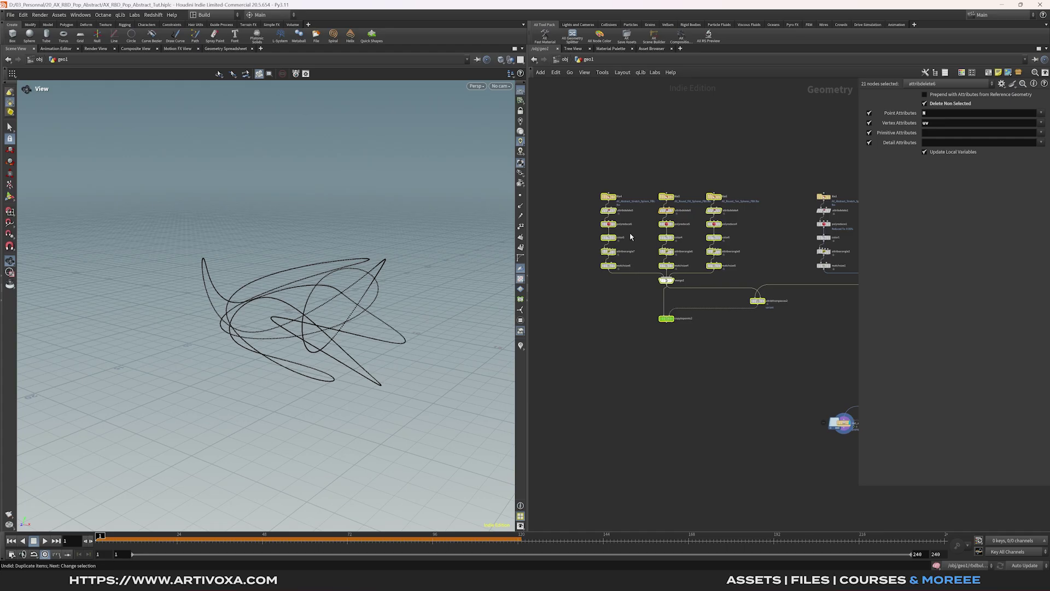
Step: Replace the PolyReduce nodes in the three duplicated mesh branches with Subdivide nodes of depth 1
drag(622, 231, 726, 232)
key(Delete)
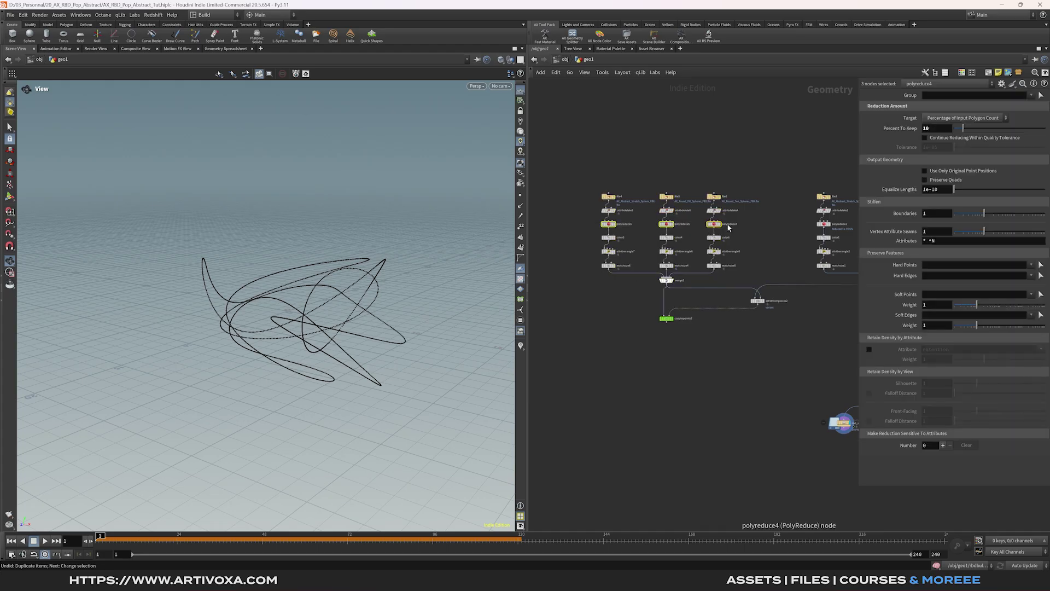
scroll(635, 222, up, 3)
key(Tab)
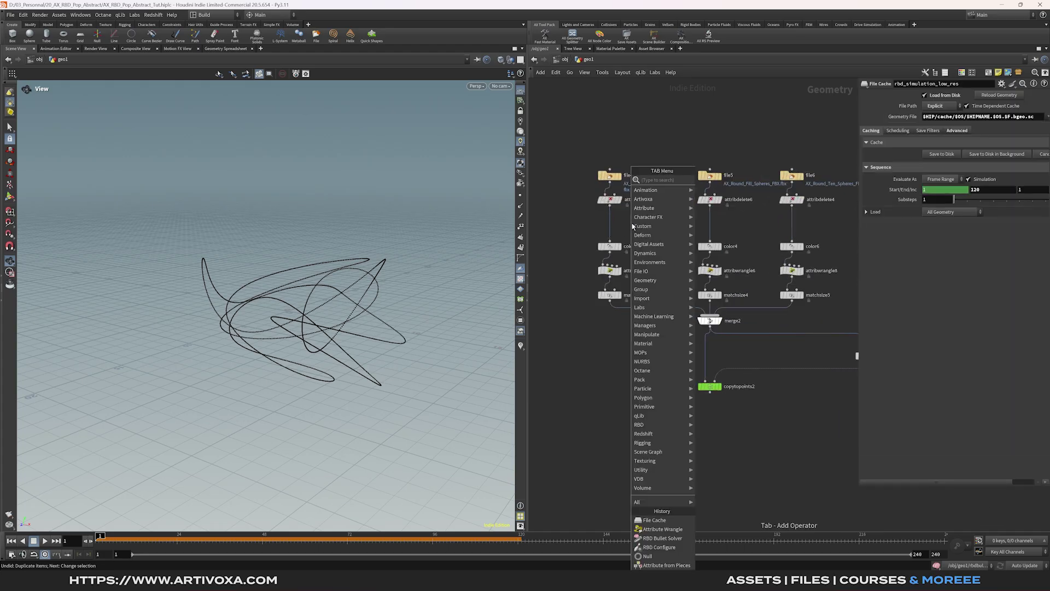
click(728, 175)
click(633, 226)
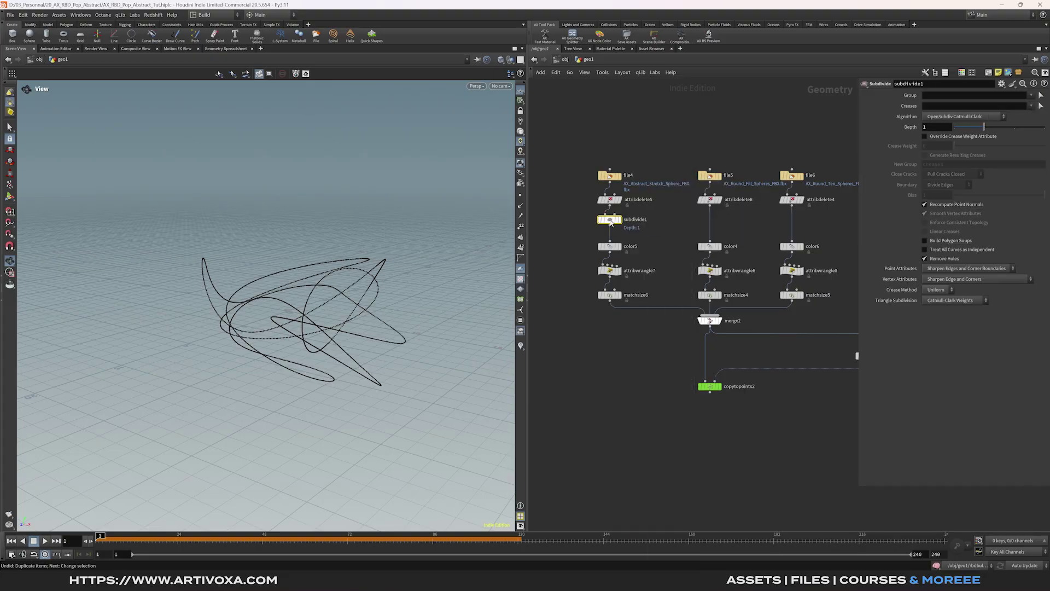
alt+drag(611, 226, 801, 226)
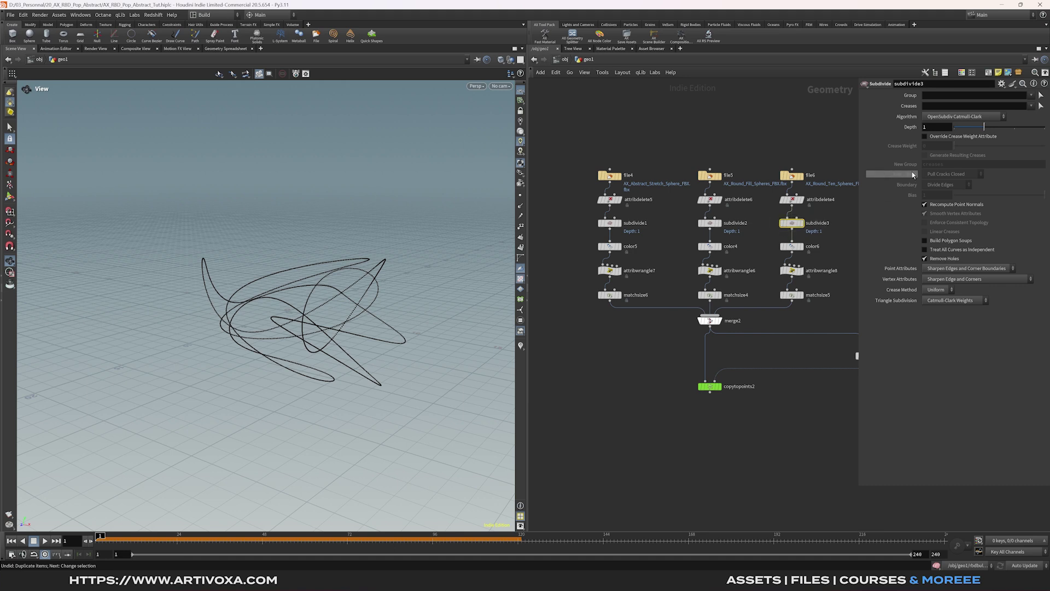
Step: Insert a Material node between the Attribute Wrangle and Match Size nodes in each of the three duplicated mesh branches
middle_drag(835, 213, 803, 204)
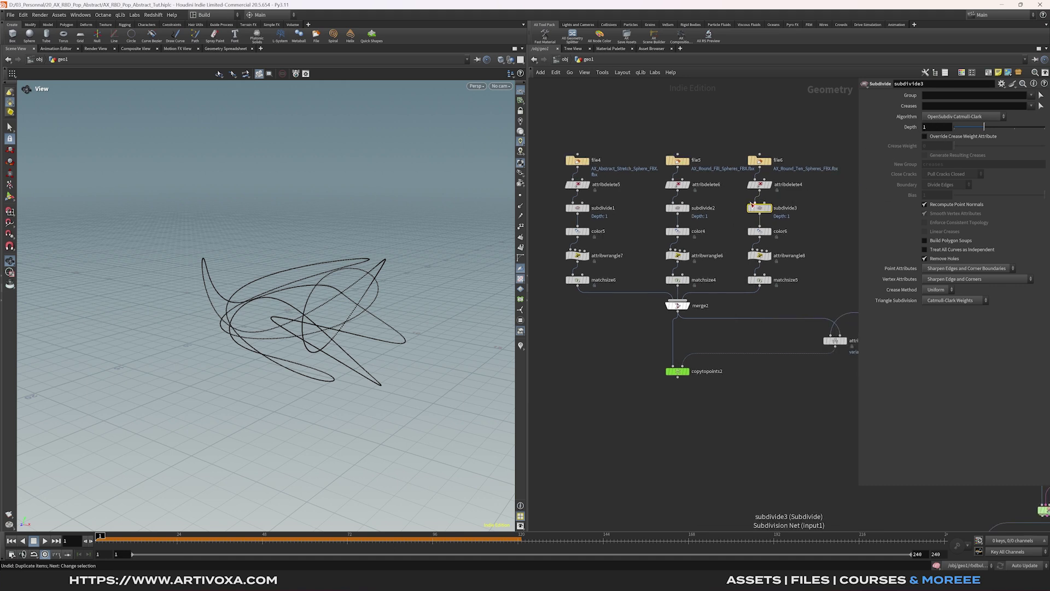
drag(559, 135, 790, 268)
drag(681, 262, 680, 241)
key(Tab)
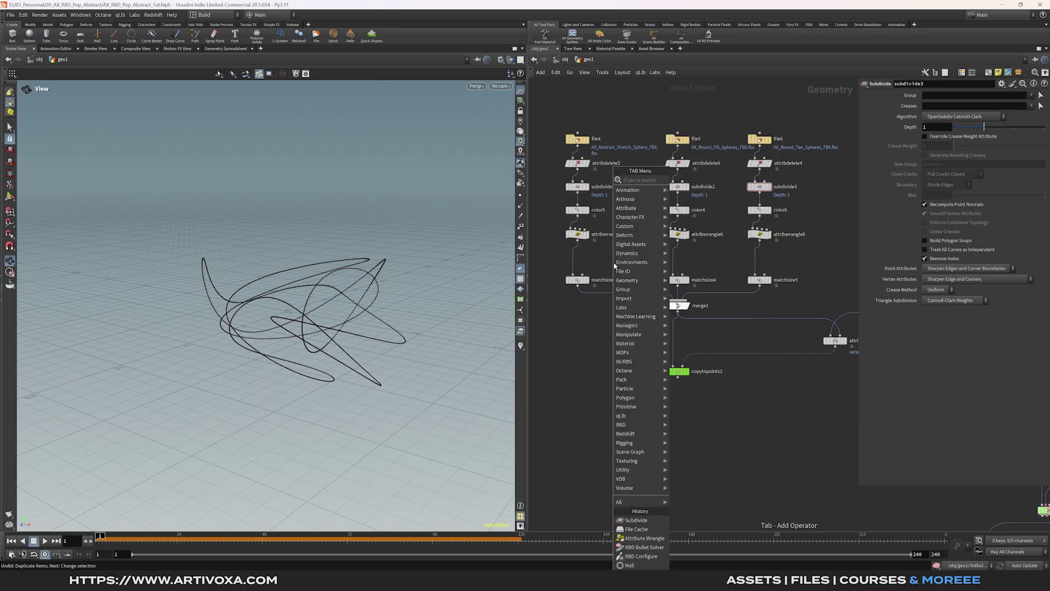
click(612, 261)
drag(613, 262, 760, 258)
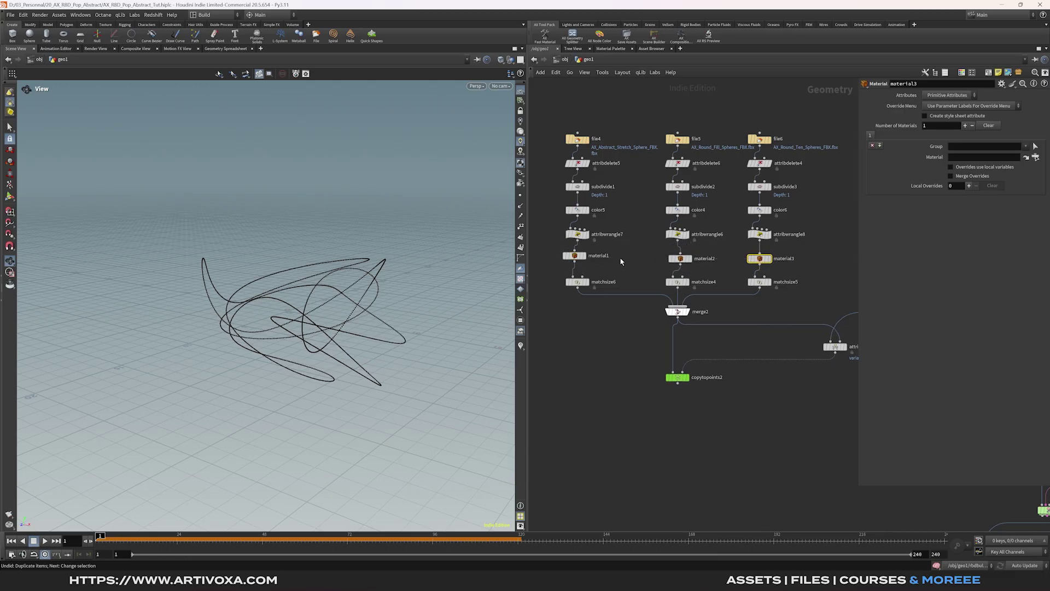
Step: Add a Transform Pieces node fed by the duplicated Copy to Points and the low-resolution simulation cache, and display its result
scroll(693, 364, down, 5)
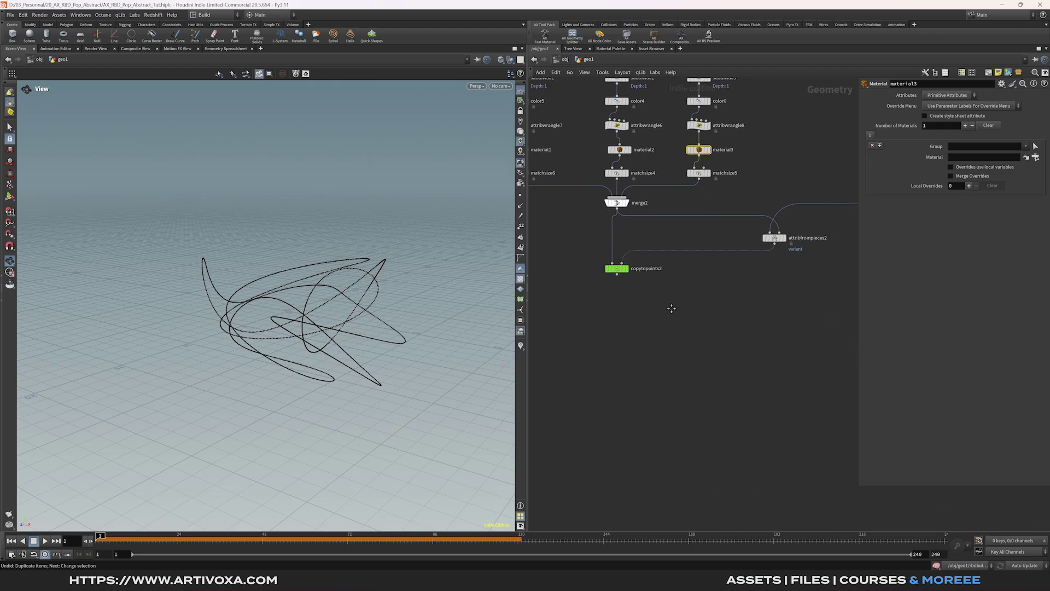
key(Tab)
mouse_move(665, 425)
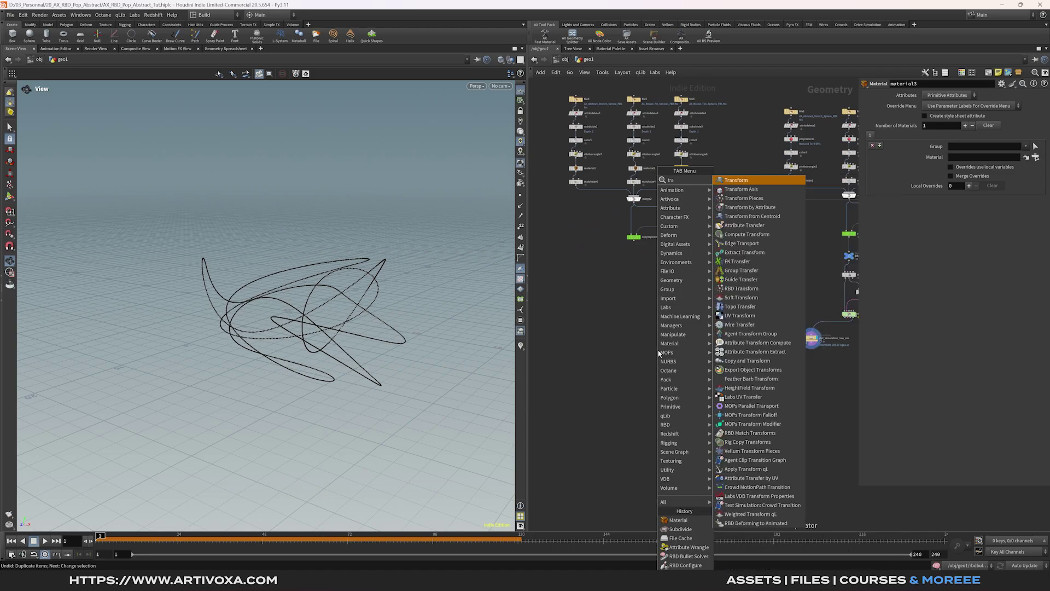
click(733, 307)
click(654, 372)
drag(635, 242, 635, 382)
drag(814, 346, 638, 377)
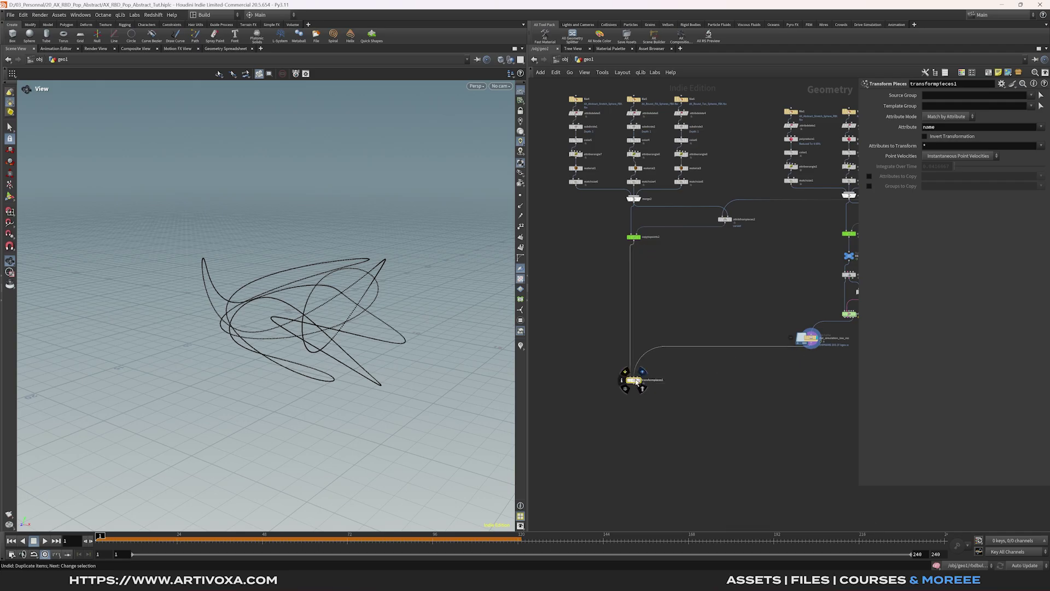
click(637, 380)
click(633, 237)
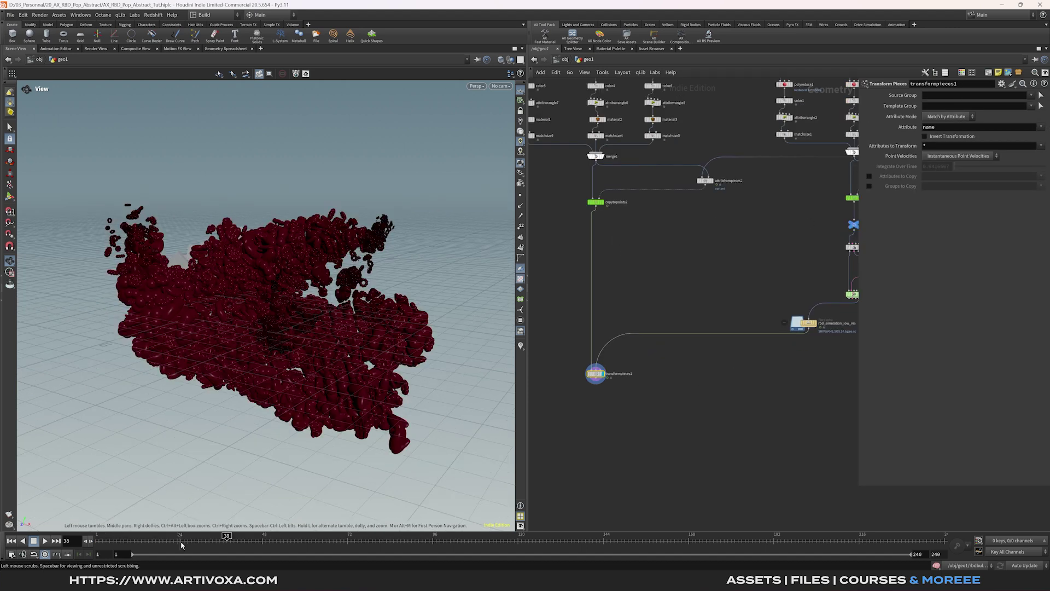
Step: Preview the high-resolution simulation up to frame 73, append a Null named OUT_RBD_OBJECT after Transform Pieces, and copy it
drag(181, 538, 216, 540)
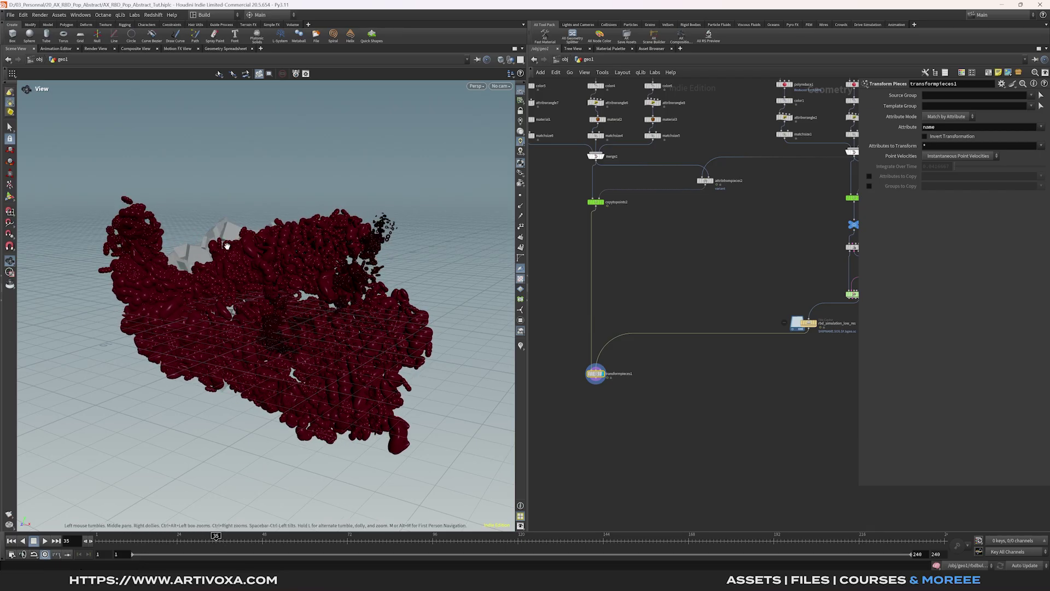
drag(216, 244, 216, 230)
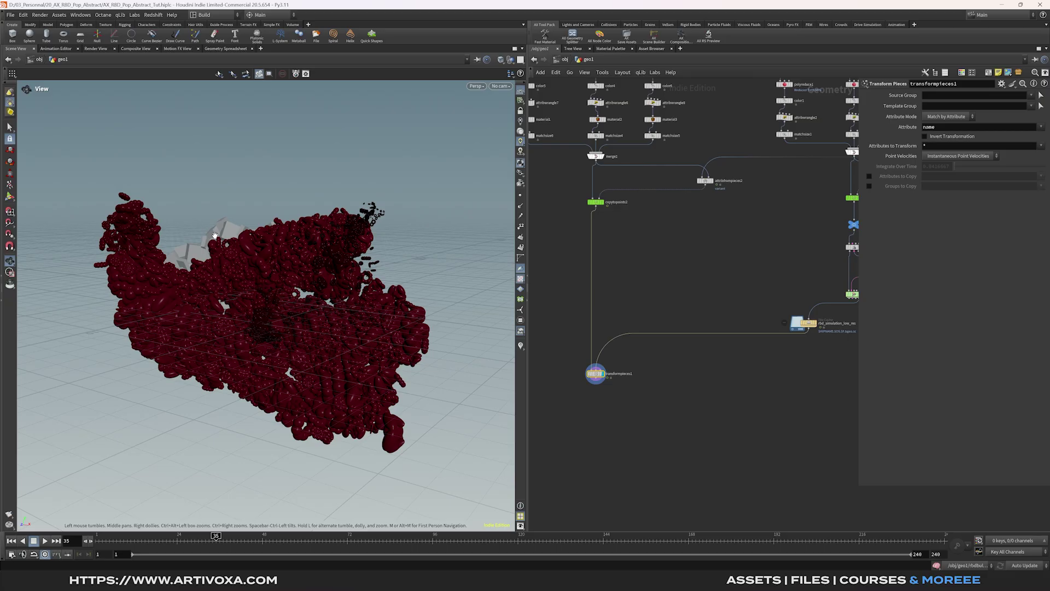
drag(258, 235, 239, 443)
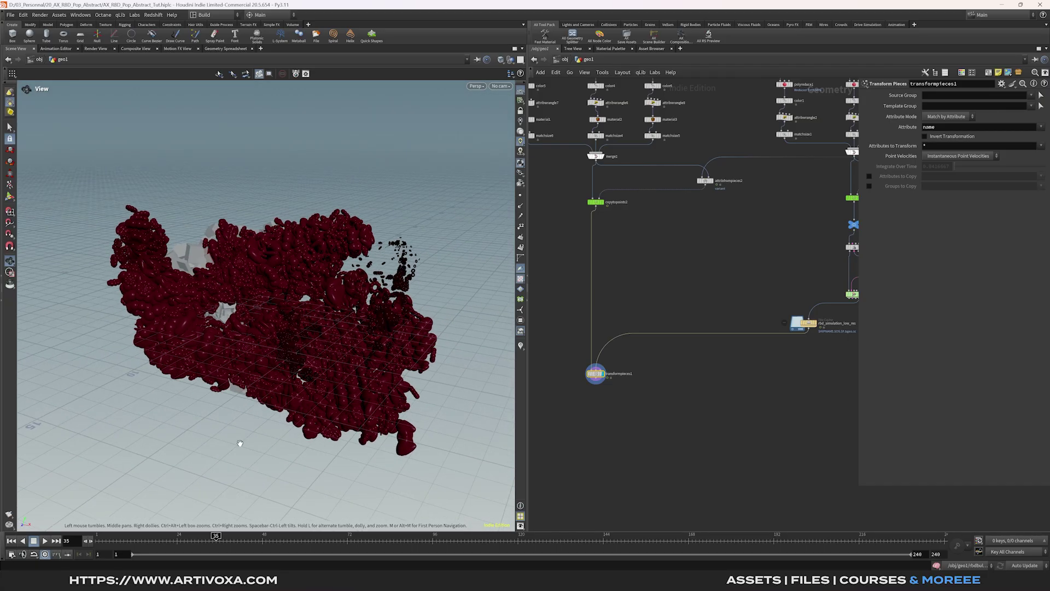
drag(216, 539, 350, 540)
key(Tab)
text(null)
key(Return)
click(601, 406)
double_click(608, 406)
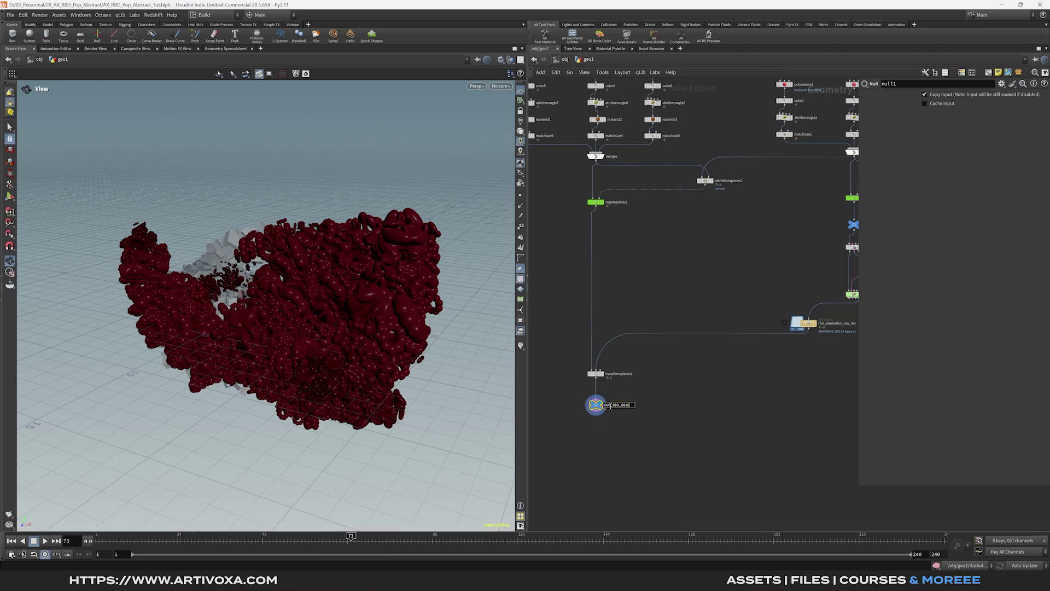
key(Return)
drag(567, 425, 636, 390)
key(ctrl+c)
Step: Create a new Geometry object at the object level and rename it RNDR_RBD_OBJECT
key(u)
click(665, 271)
key(Tab)
text(geo)
key(Return)
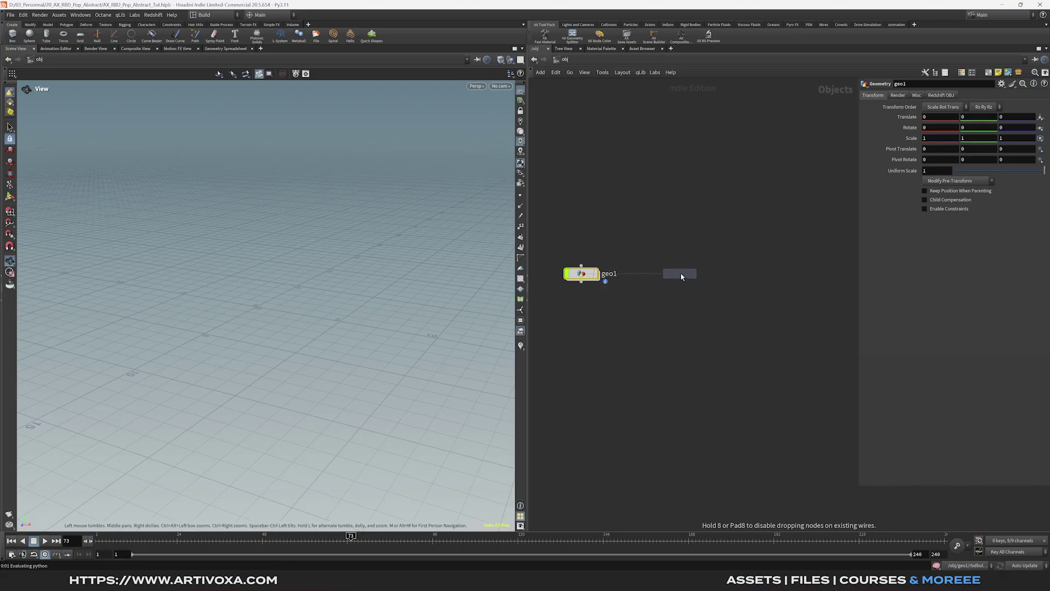
click(681, 277)
double_click(711, 273)
text(RNDR_RTB)
key(BackSpace)
key(BackSpace)
text(BD_OBJECT)
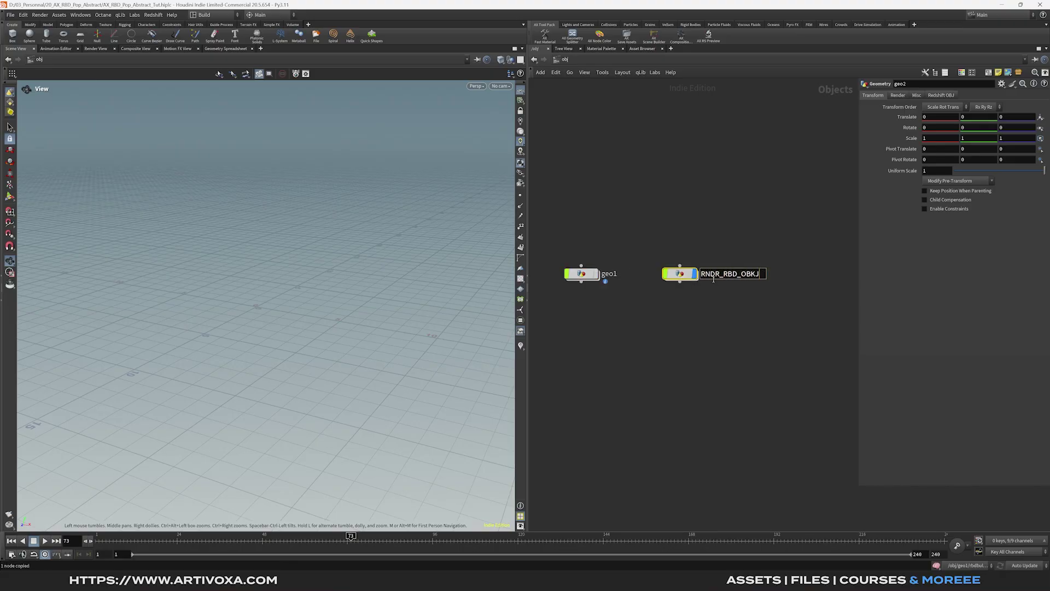
Step: Inside RNDR_RBD_OBJECT, add an Object Merge node with Object 1 set to the copied path /obj/geo1/OUT_RBD_OBJECT
double_click(680, 273)
key(Tab)
text(obj)
key(Return)
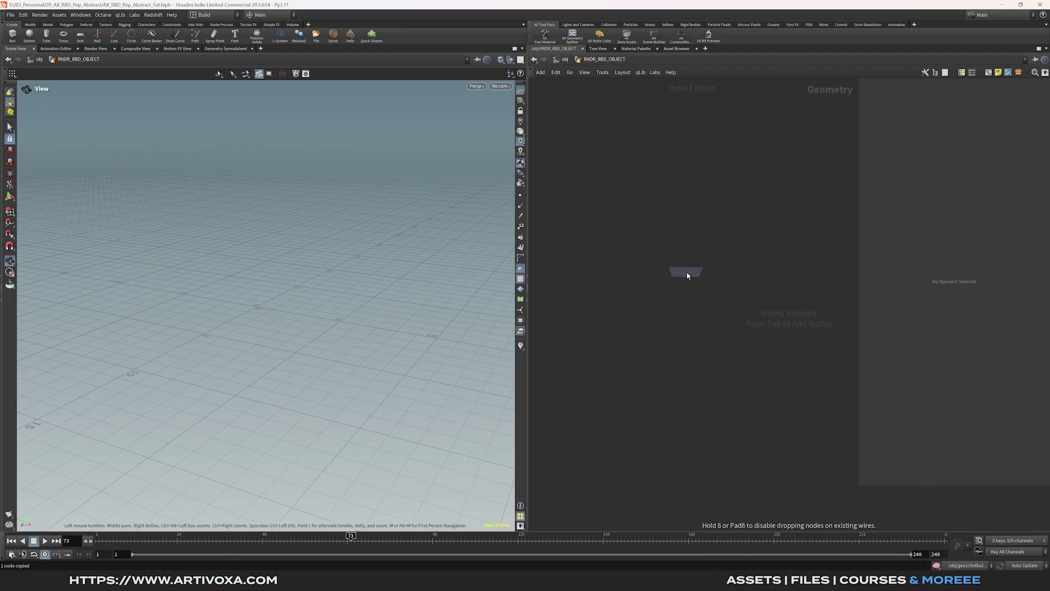
click(687, 271)
click(969, 117)
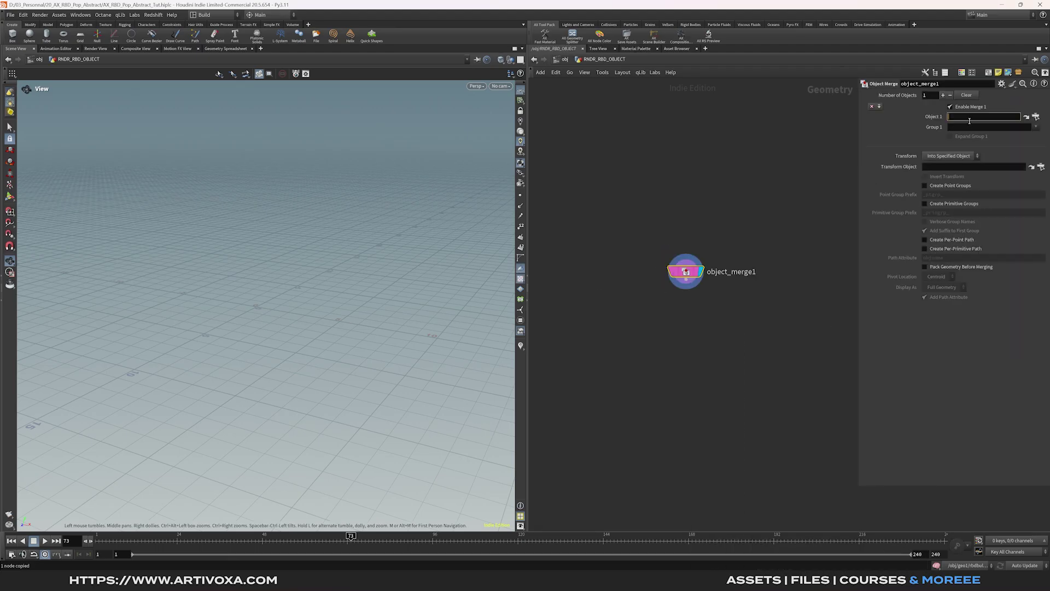
key(ctrl+v)
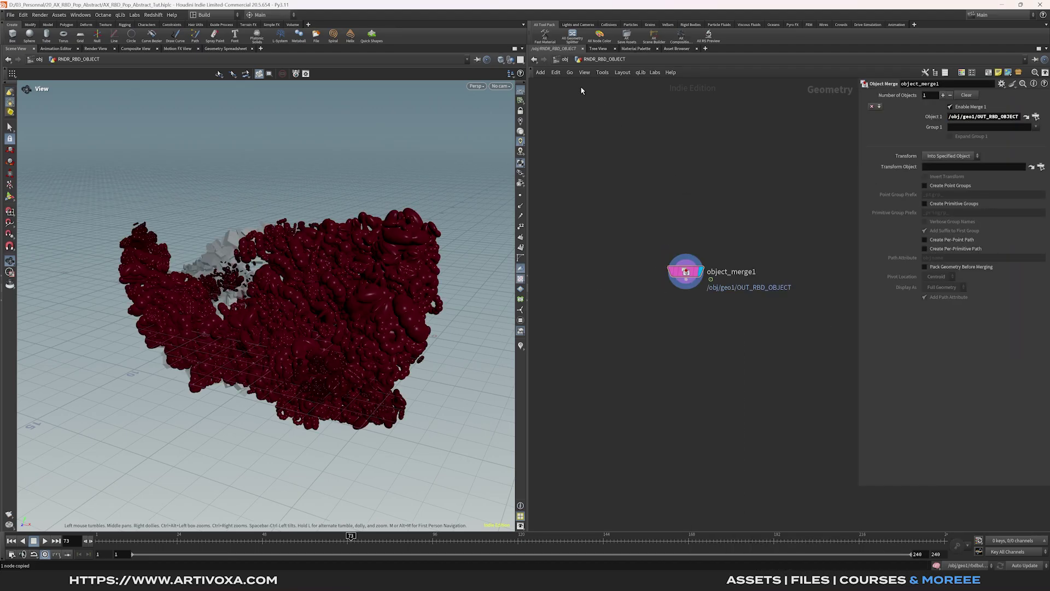
drag(335, 269, 334, 266)
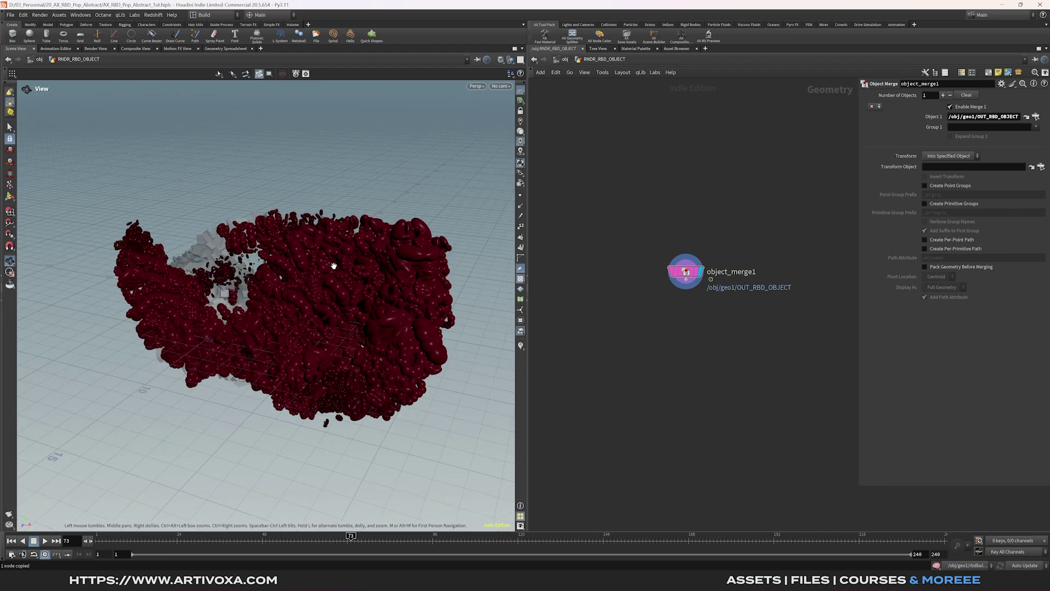
Step: Enable Instance SOP Level Packed Primitives in the Redshift instancing settings of RNDR_RBD_OBJECT
click(566, 59)
drag(763, 248, 655, 321)
drag(774, 241, 658, 313)
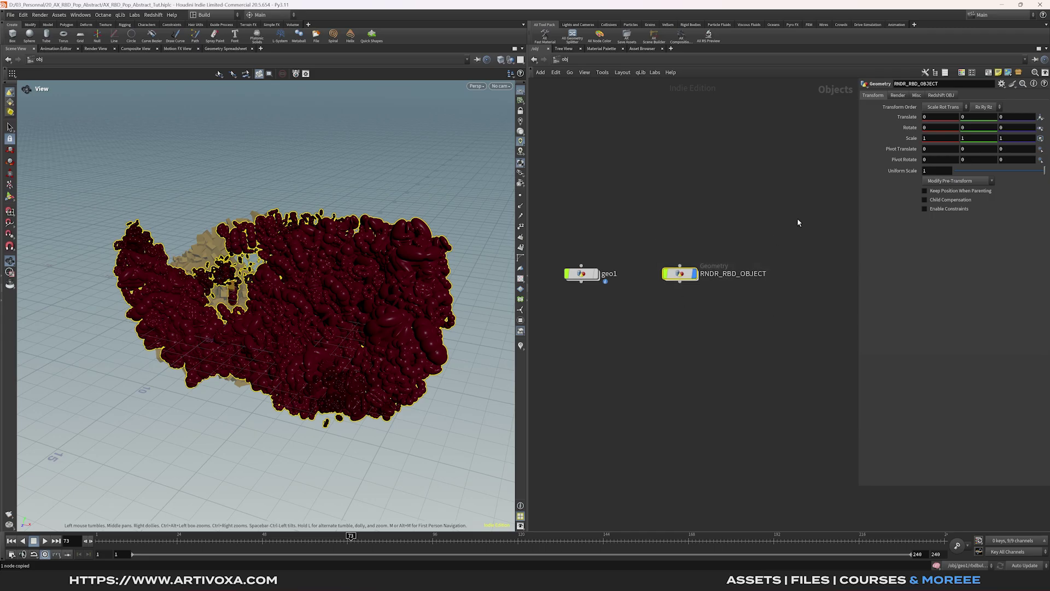
click(941, 96)
drag(856, 158, 792, 168)
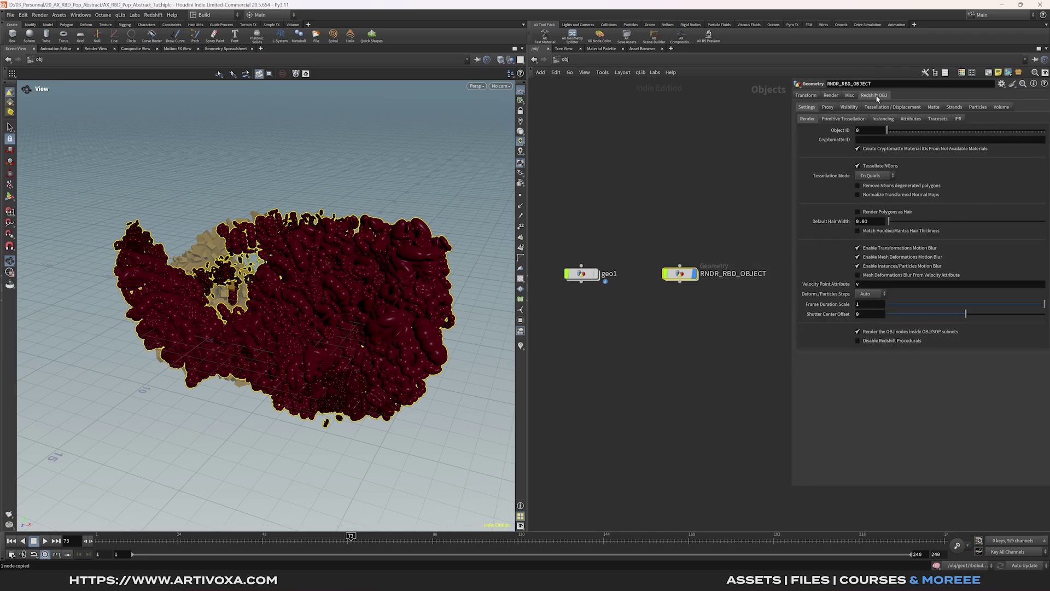
click(154, 14)
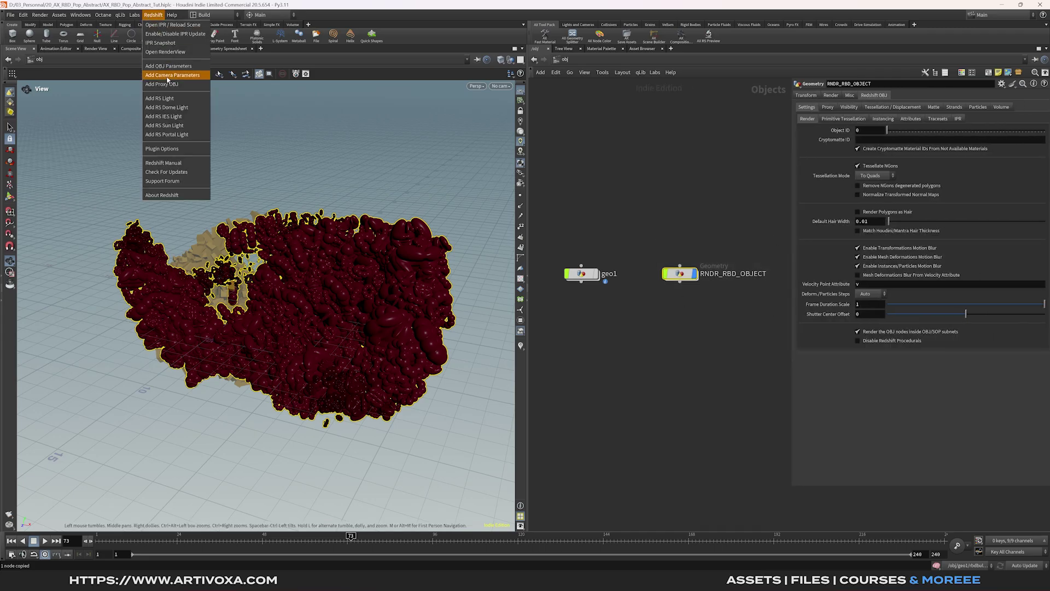
click(918, 203)
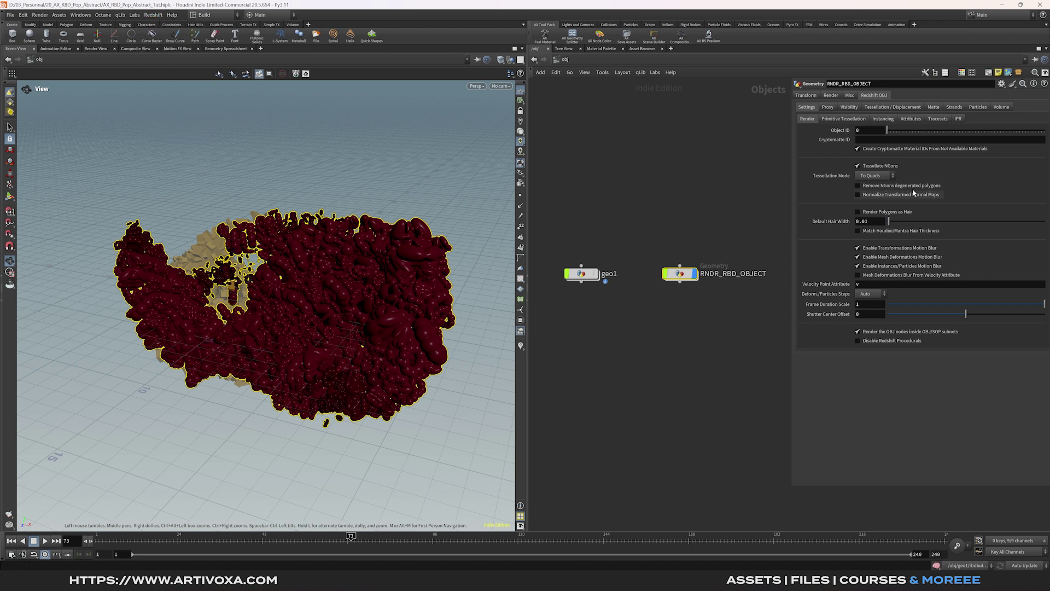
click(885, 120)
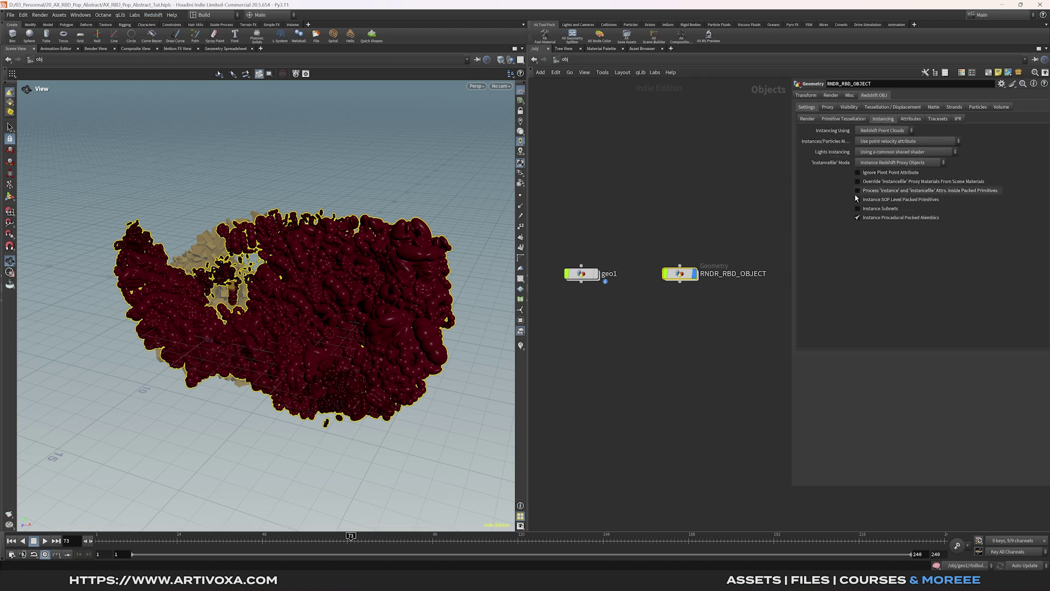
click(857, 199)
Step: Check the Material nodes in geo1's high-resolution branches and return to the object level
double_click(614, 273)
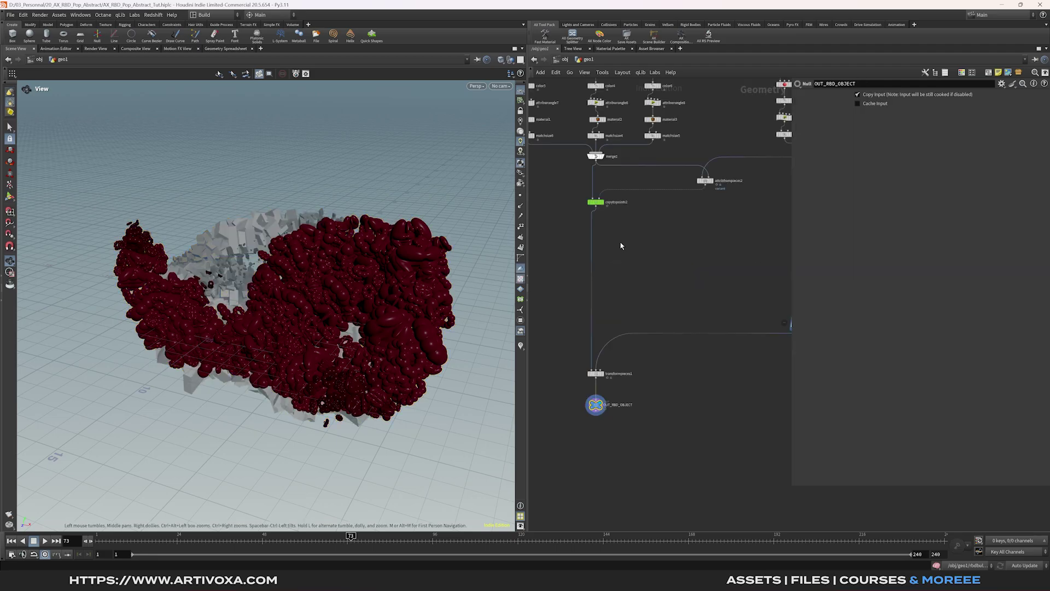
click(656, 265)
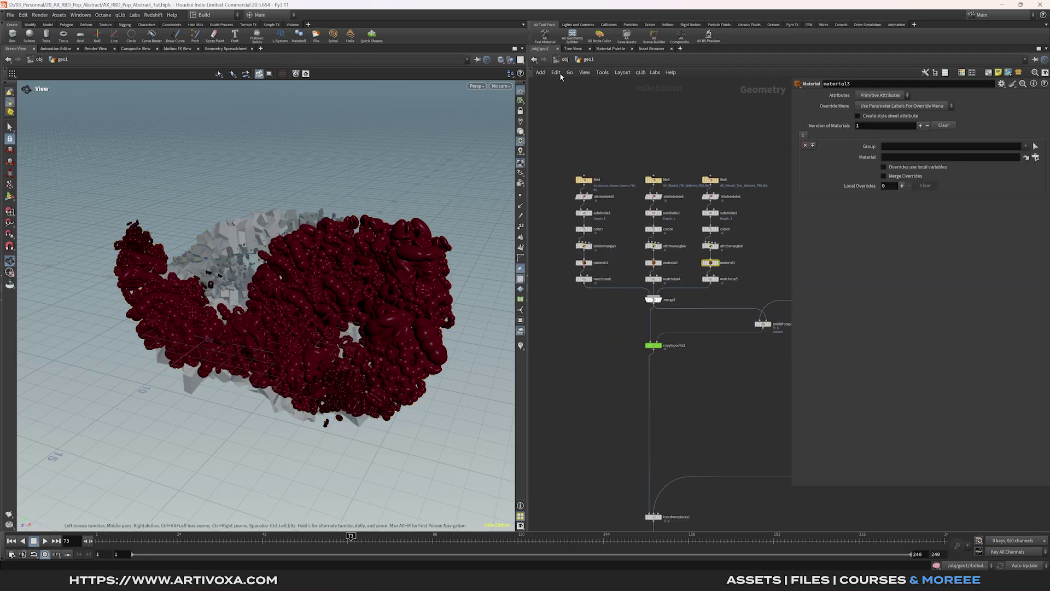
key(u)
drag(321, 292, 383, 295)
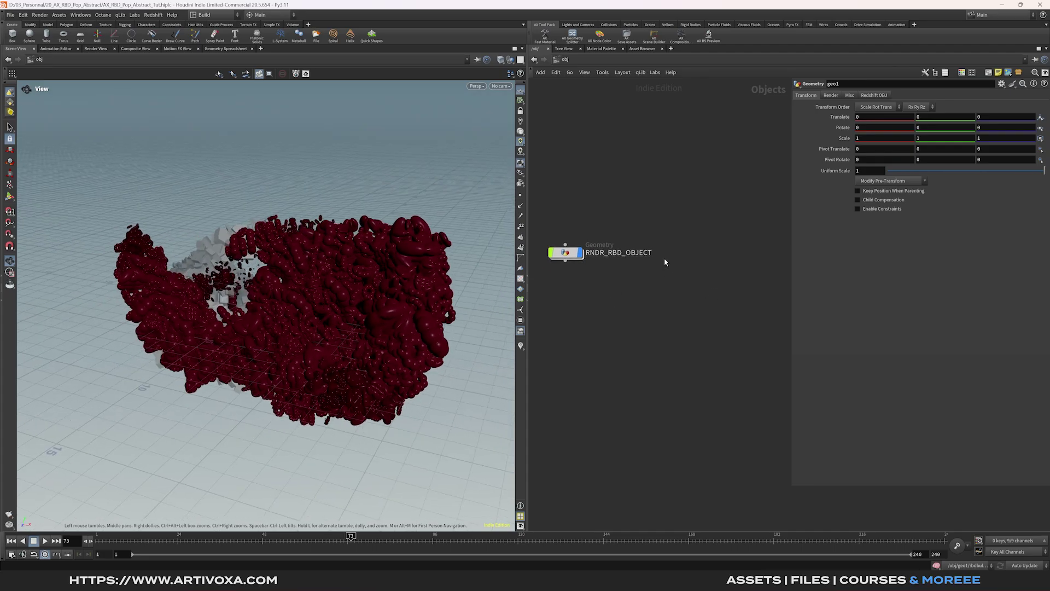